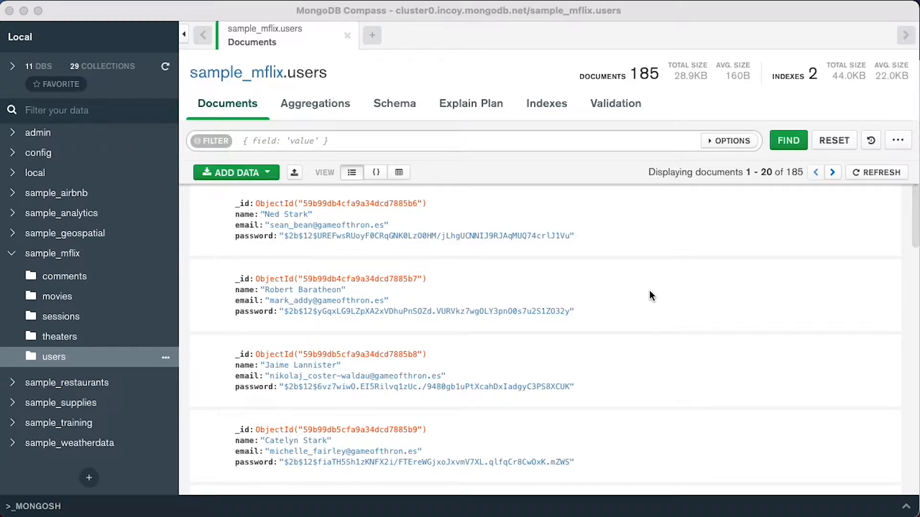
Open the movies collection in sample_mflix and look through its documents, checking the year field of the first movie.
{"action": "scroll", "coordinate": [214, 276], "scroll_direction": "down", "scroll_amount": 1}
{"action": "left_click", "coordinate": [68, 295]}
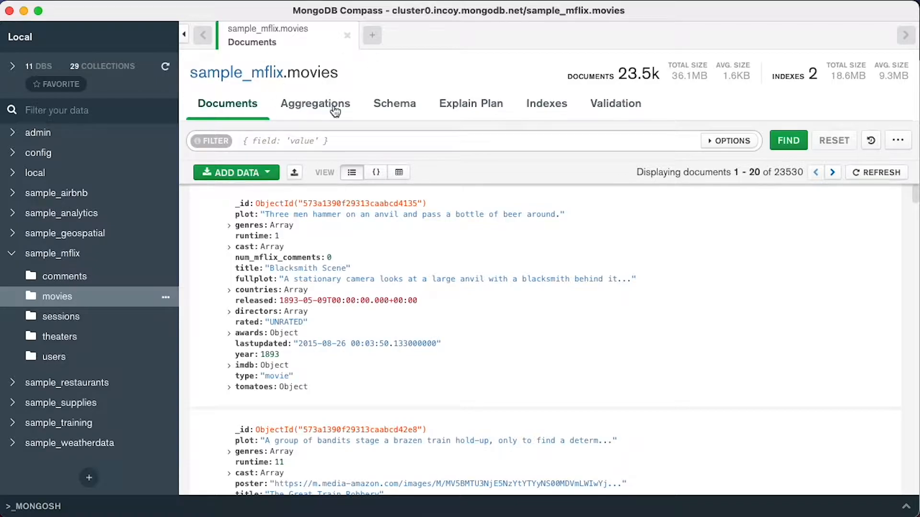
{"action": "mouse_move", "coordinate": [880, 201]}
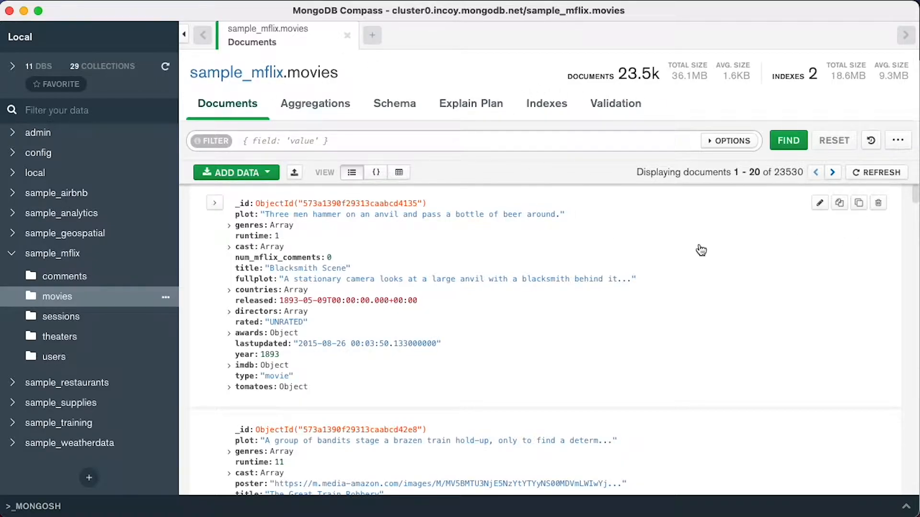
{"action": "scroll", "coordinate": [692, 316], "scroll_direction": "down", "scroll_amount": 20}
{"action": "scroll", "coordinate": [691, 315], "scroll_direction": "up", "scroll_amount": 20}
{"action": "double_click", "coordinate": [272, 354]}
{"action": "scroll", "coordinate": [359, 398], "scroll_direction": "down", "scroll_amount": 3}
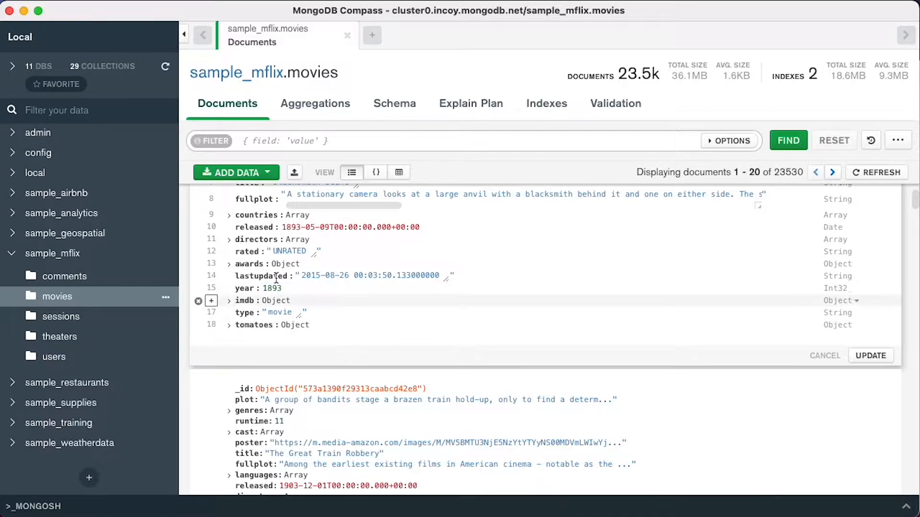
Filter the movies collection with the query {year : 1893} and run it.
{"action": "left_click", "coordinate": [339, 139]}
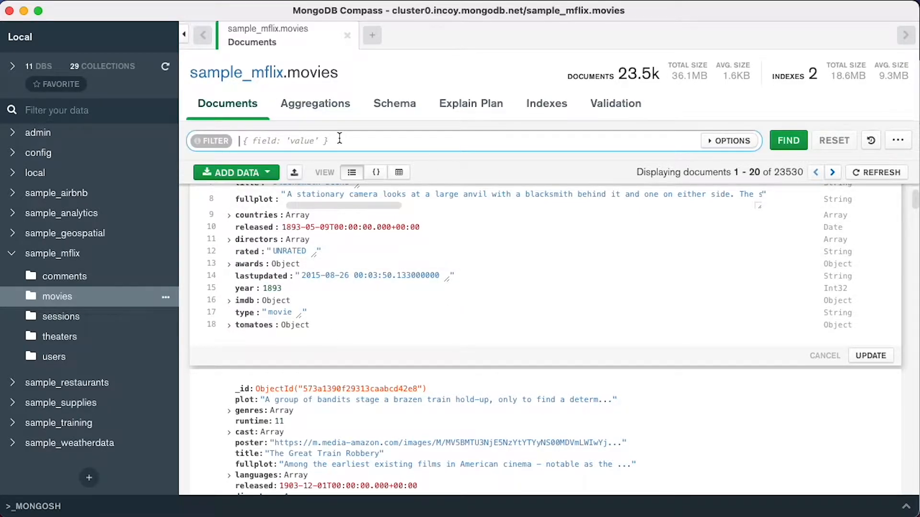
{"action": "type", "text": "{"}
{"action": "type", "text": "year : "}
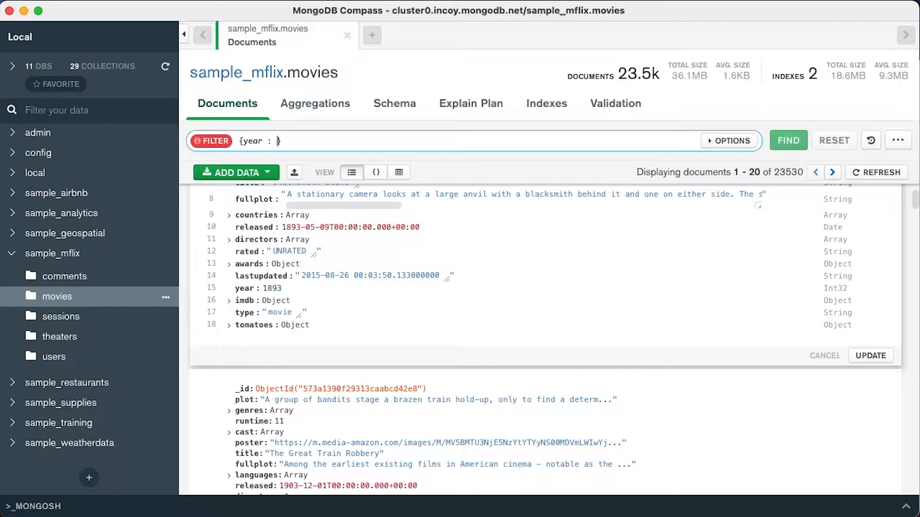
{"action": "type", "text": "1893"}
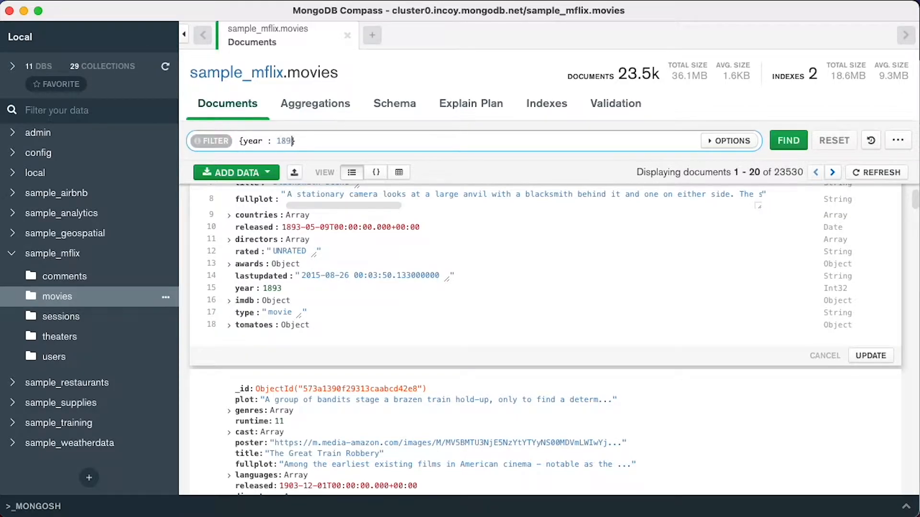
{"action": "key", "text": "Right"}
{"action": "left_click", "coordinate": [781, 145]}
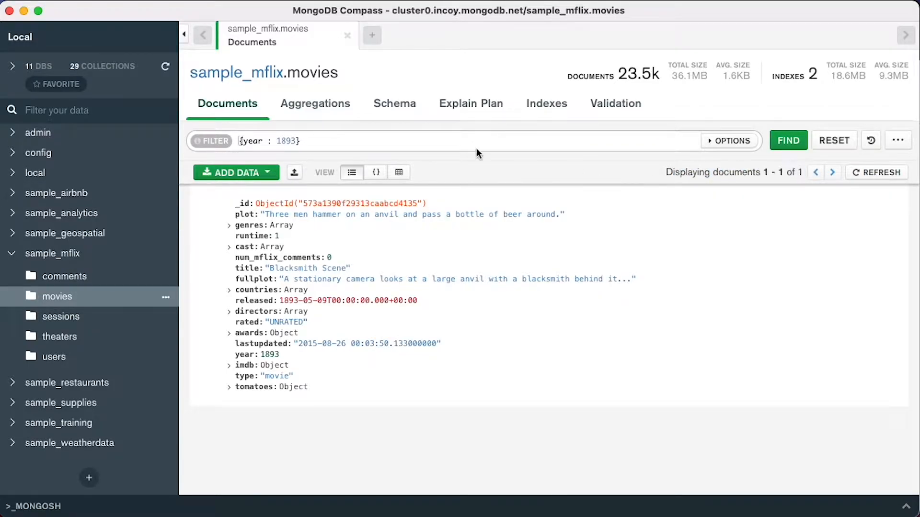
Set the year in the filter to 2011, run the query and look through the matching movies and their total.
{"action": "double_click", "coordinate": [285, 140]}
{"action": "left_click", "coordinate": [377, 145]}
{"action": "double_click", "coordinate": [279, 141]}
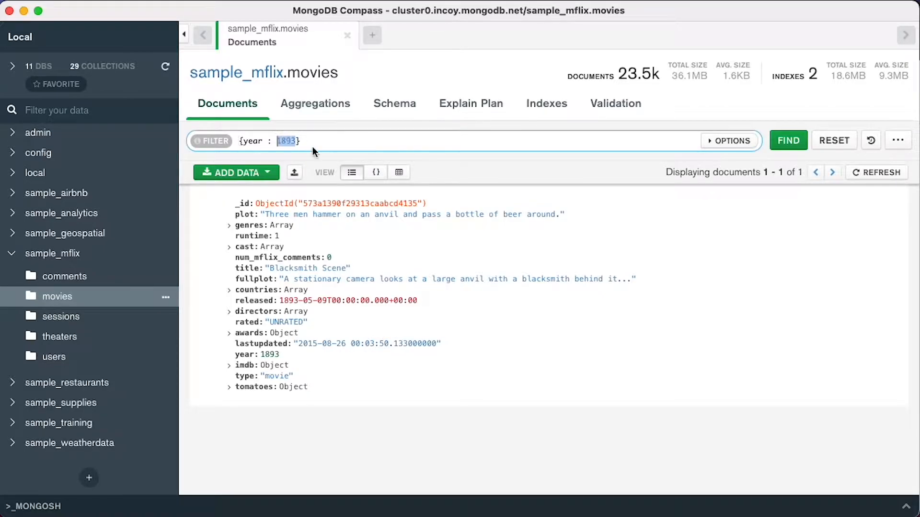
{"action": "type", "text": "2011"}
{"action": "left_click", "coordinate": [781, 142]}
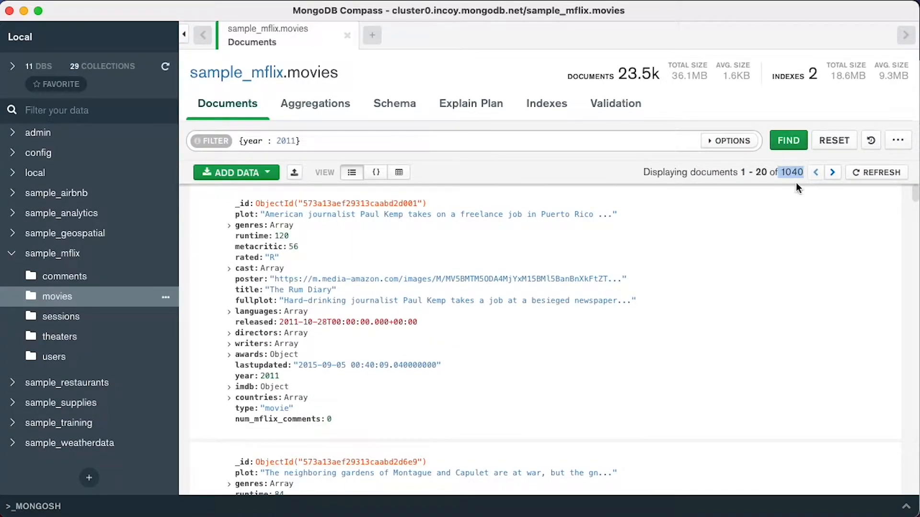
{"action": "left_click_drag", "start_coordinate": [741, 173], "coordinate": [767, 173]}
{"action": "left_click", "coordinate": [731, 172]}
{"action": "scroll", "coordinate": [750, 260], "scroll_direction": "down", "scroll_amount": 10}
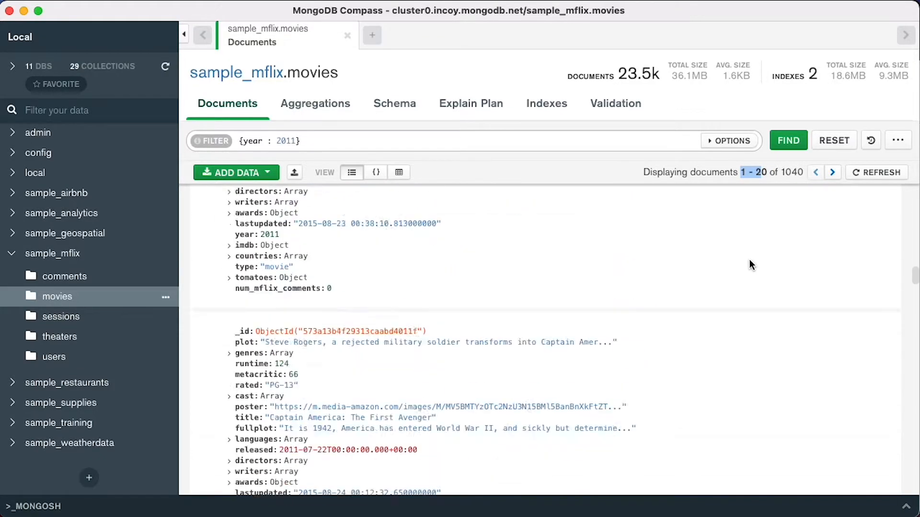
{"action": "scroll", "coordinate": [750, 264], "scroll_direction": "up", "scroll_amount": 15}
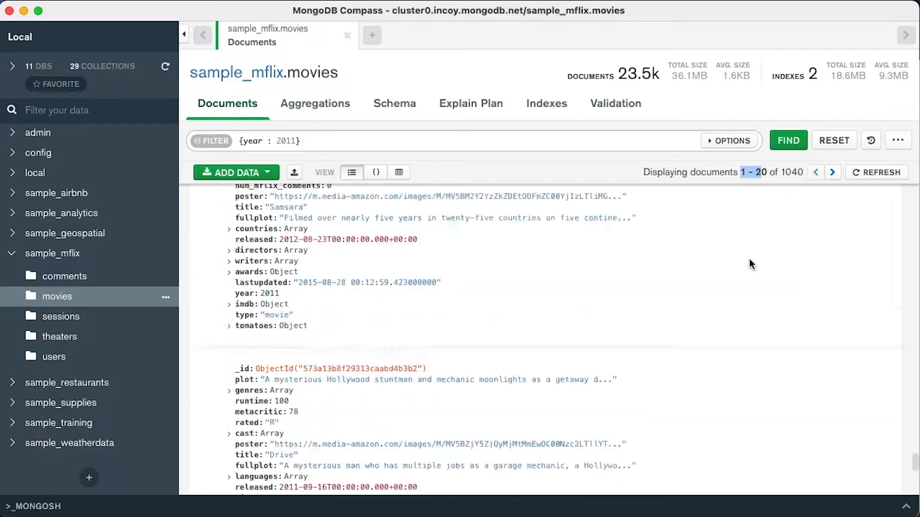
{"action": "double_click", "coordinate": [791, 173]}
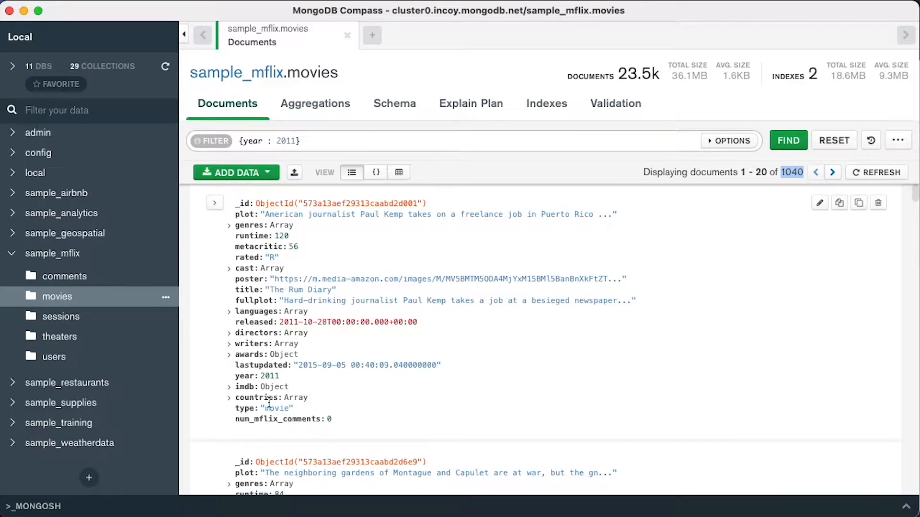
Set the year in the filter to 2015, run the query and check the number of matching documents.
{"action": "double_click", "coordinate": [286, 141]}
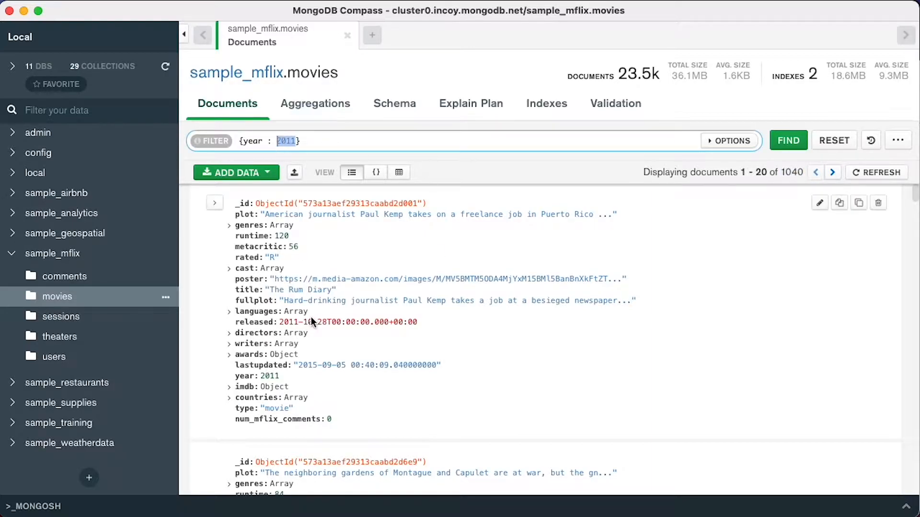
{"action": "type", "text": "2015"}
{"action": "left_click", "coordinate": [789, 142]}
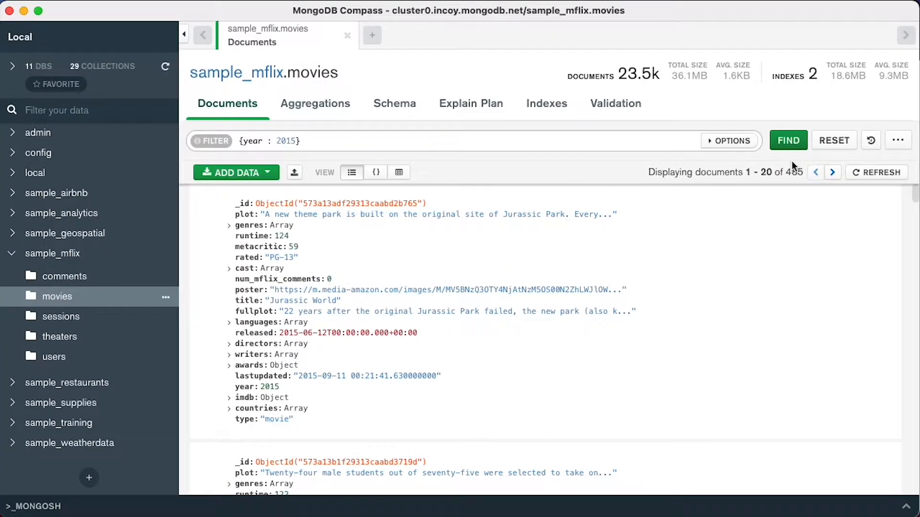
{"action": "double_click", "coordinate": [794, 172]}
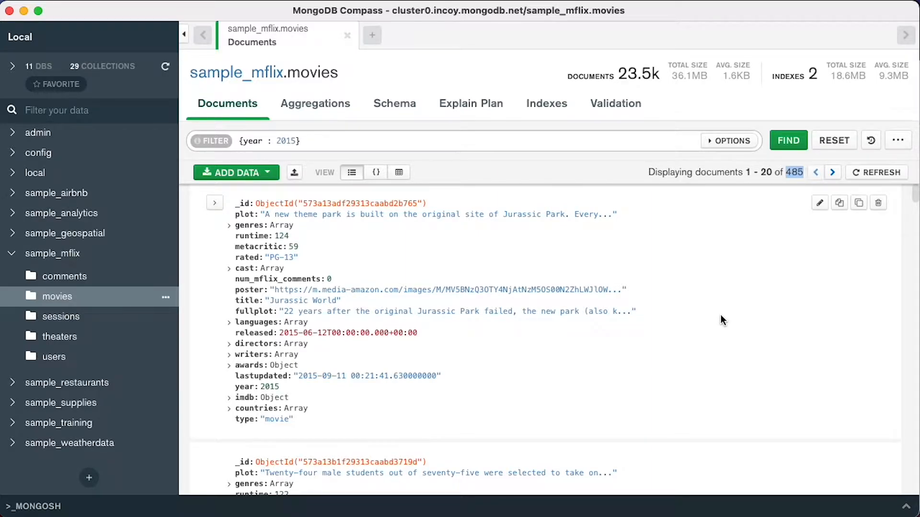
Examine the rated field across the 2015 movie documents.
{"action": "scroll", "coordinate": [720, 316], "scroll_direction": "down", "scroll_amount": 3}
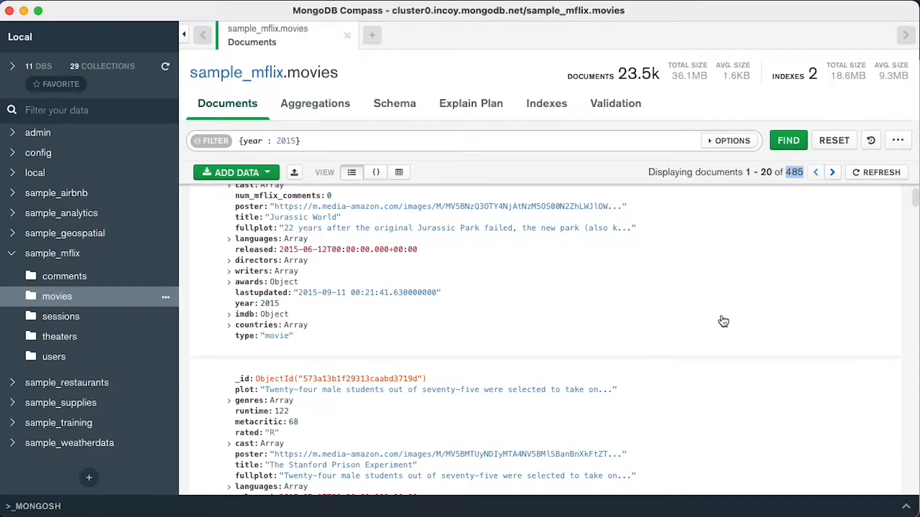
{"action": "scroll", "coordinate": [723, 321], "scroll_direction": "down", "scroll_amount": 2}
{"action": "scroll", "coordinate": [721, 316], "scroll_direction": "up", "scroll_amount": 5}
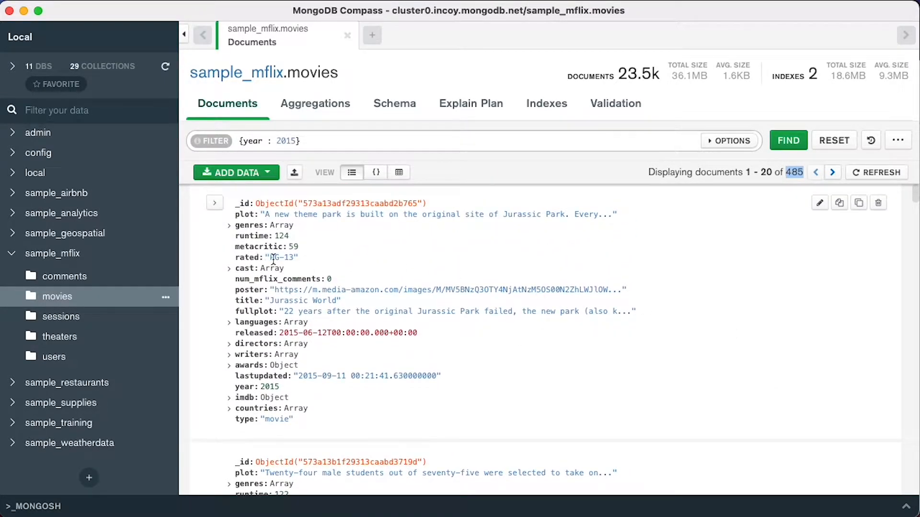
{"action": "left_click_drag", "start_coordinate": [266, 258], "coordinate": [298, 257]}
{"action": "scroll", "coordinate": [451, 312], "scroll_direction": "down", "scroll_amount": 1}
{"action": "scroll", "coordinate": [451, 312], "scroll_direction": "down", "scroll_amount": 6}
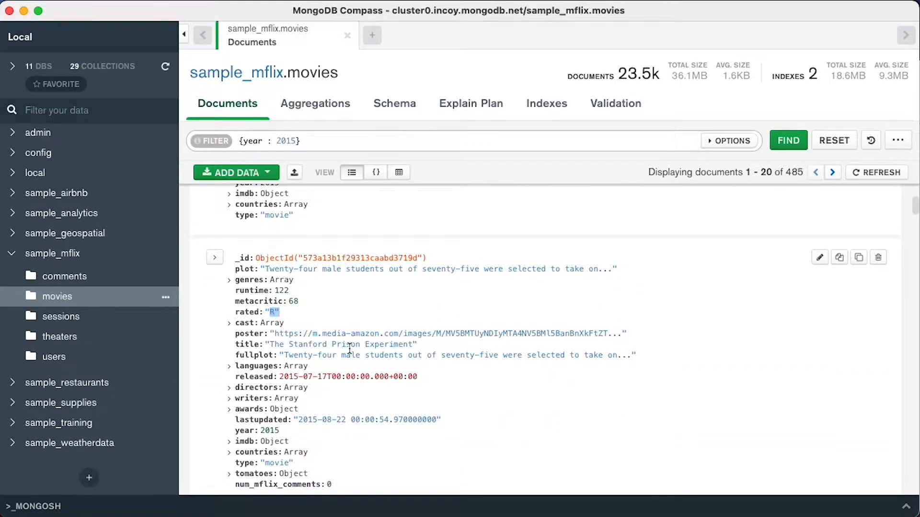
{"action": "scroll", "coordinate": [349, 355], "scroll_direction": "down", "scroll_amount": 9}
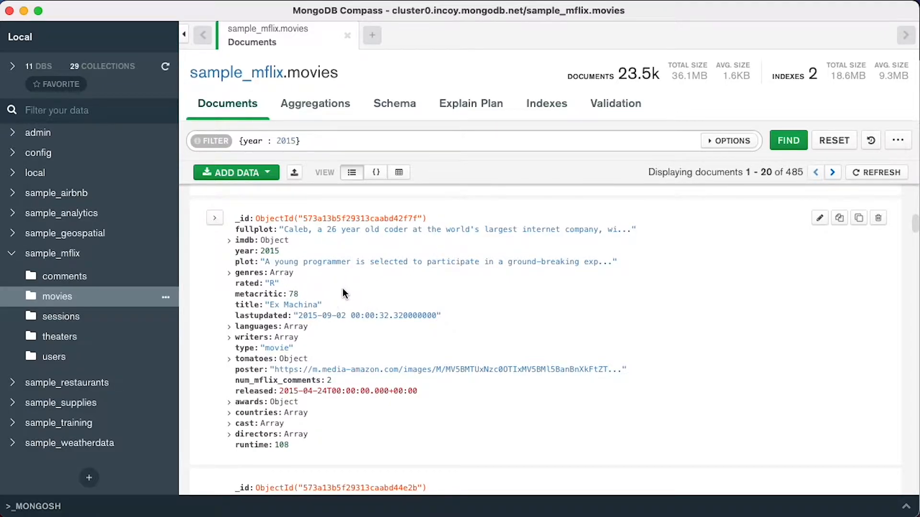
{"action": "scroll", "coordinate": [342, 292], "scroll_direction": "down", "scroll_amount": 5}
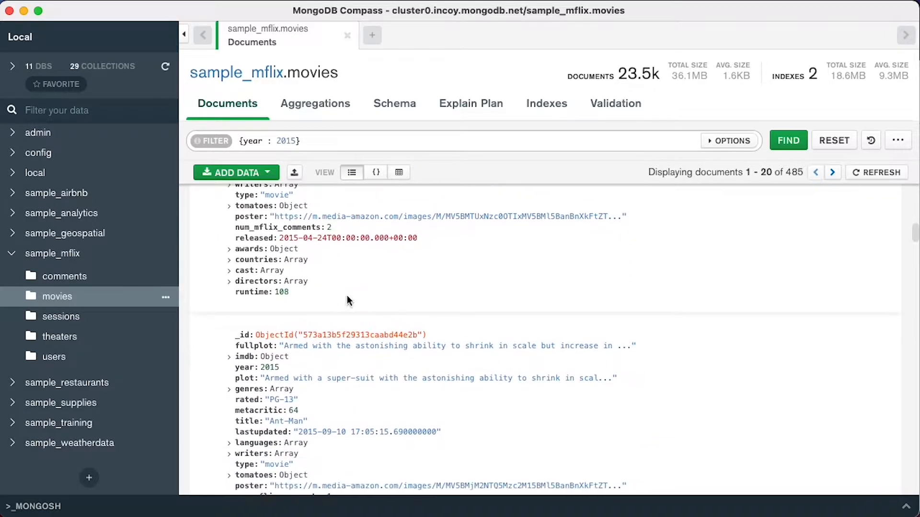
Add the condition rated: "R" to the year 2015 filter, run the query and check the number of matching documents.
{"action": "left_click", "coordinate": [332, 136]}
{"action": "type", "text": ", ra"}
{"action": "key", "text": "Return"}
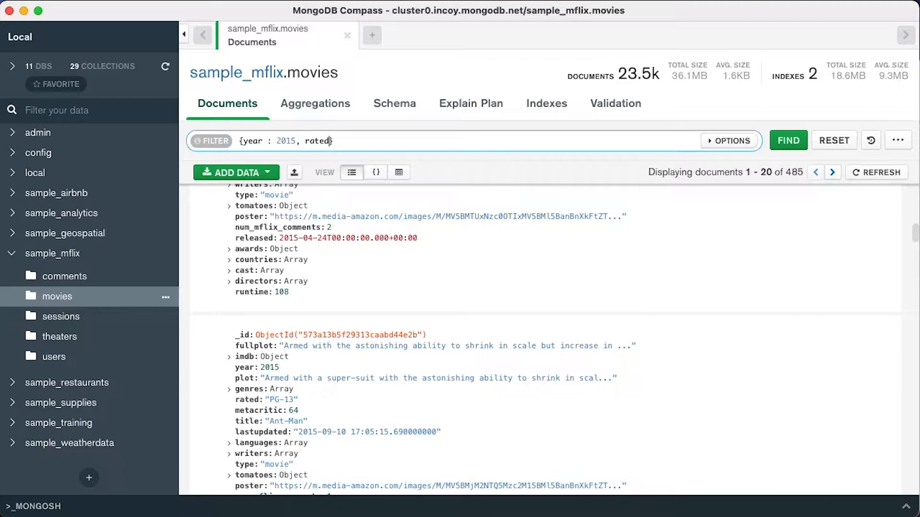
{"action": "type", "text": ": "}
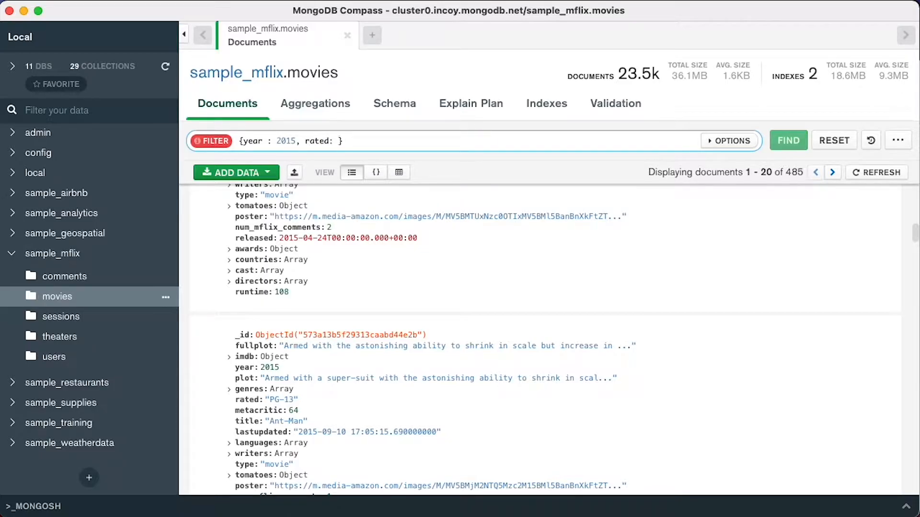
{"action": "type", "text": "\"R"}
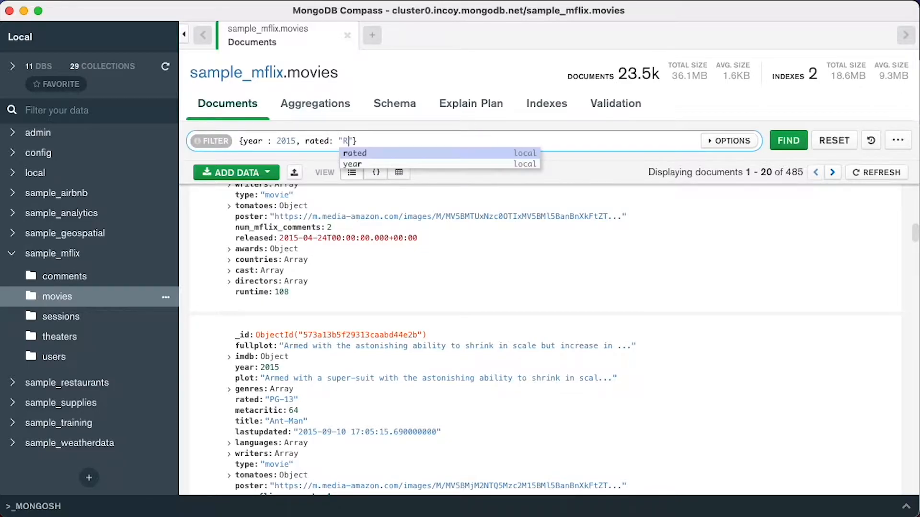
{"action": "left_click", "coordinate": [785, 143]}
{"action": "double_click", "coordinate": [797, 172]}
Review the year and rated conditions in the filter and examine the fields of the matching movie documents.
{"action": "scroll", "coordinate": [589, 274], "scroll_direction": "up", "scroll_amount": 10}
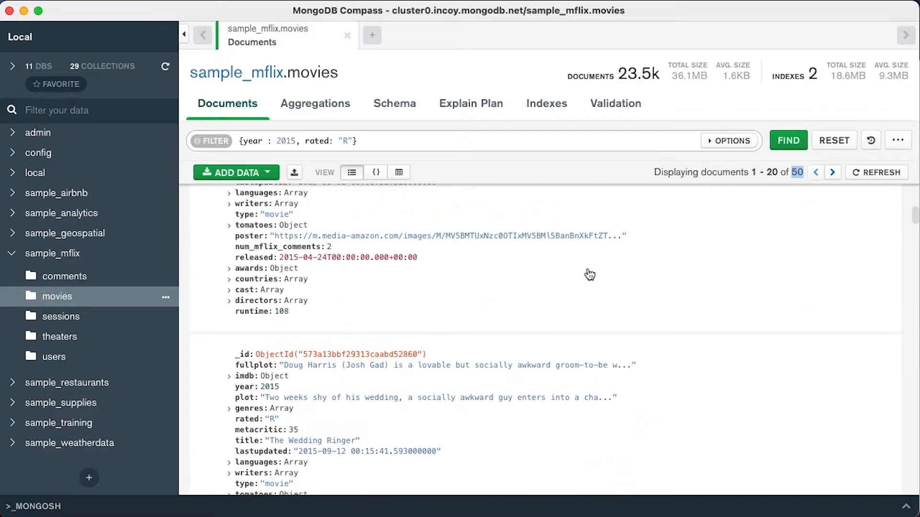
{"action": "scroll", "coordinate": [616, 300], "scroll_direction": "up", "scroll_amount": 5}
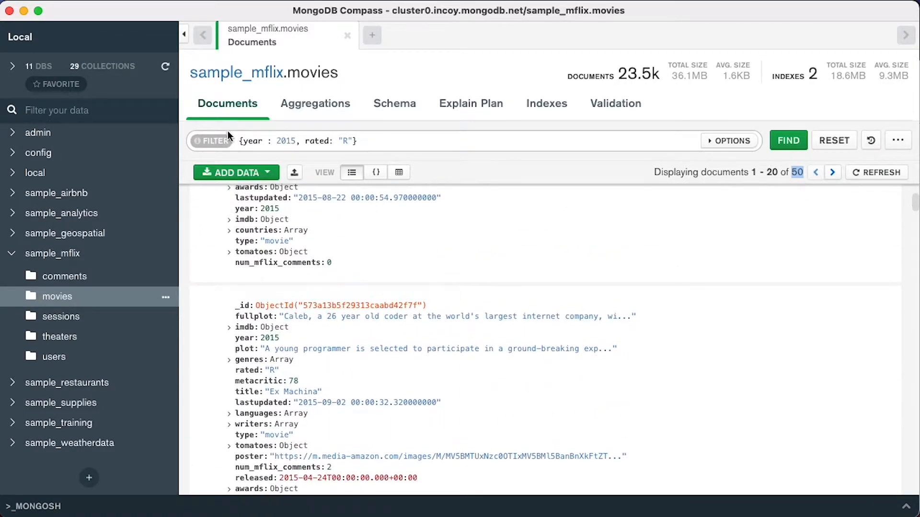
{"action": "left_click_drag", "start_coordinate": [242, 141], "coordinate": [354, 141]}
{"action": "left_click_drag", "start_coordinate": [242, 140], "coordinate": [298, 140]}
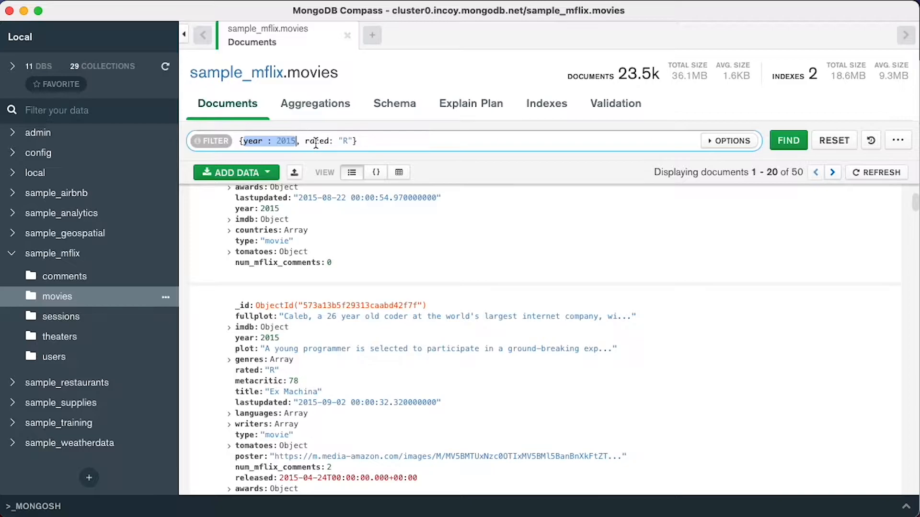
{"action": "double_click", "coordinate": [315, 140]}
{"action": "left_click_drag", "start_coordinate": [339, 141], "coordinate": [348, 141]}
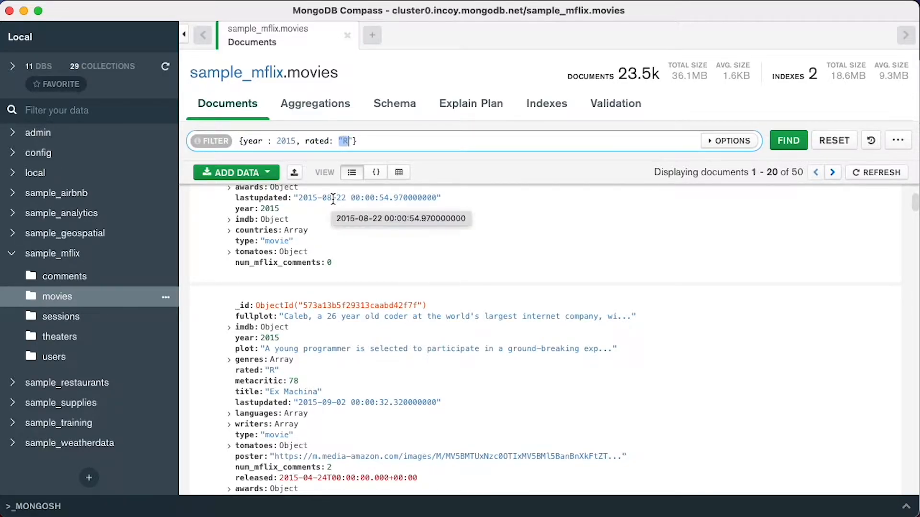
{"action": "scroll", "coordinate": [346, 234], "scroll_direction": "up", "scroll_amount": 3}
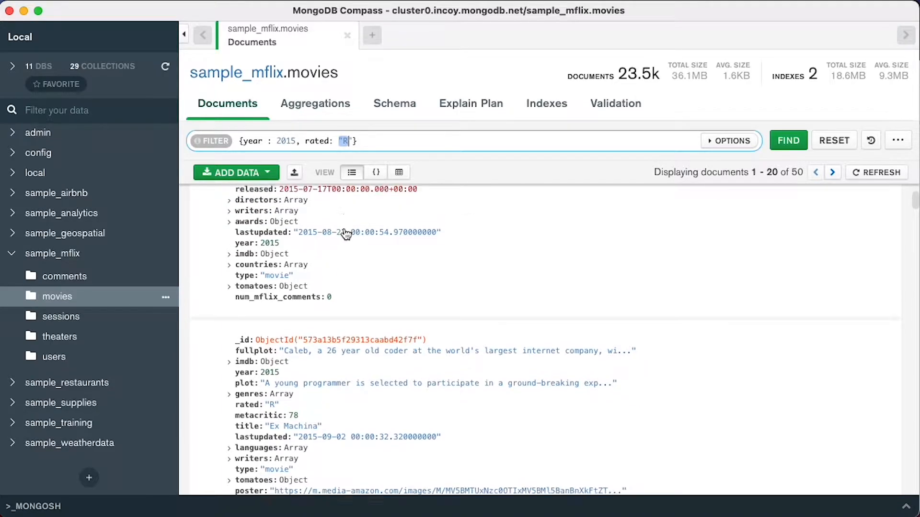
{"action": "scroll", "coordinate": [344, 228], "scroll_direction": "up", "scroll_amount": 1}
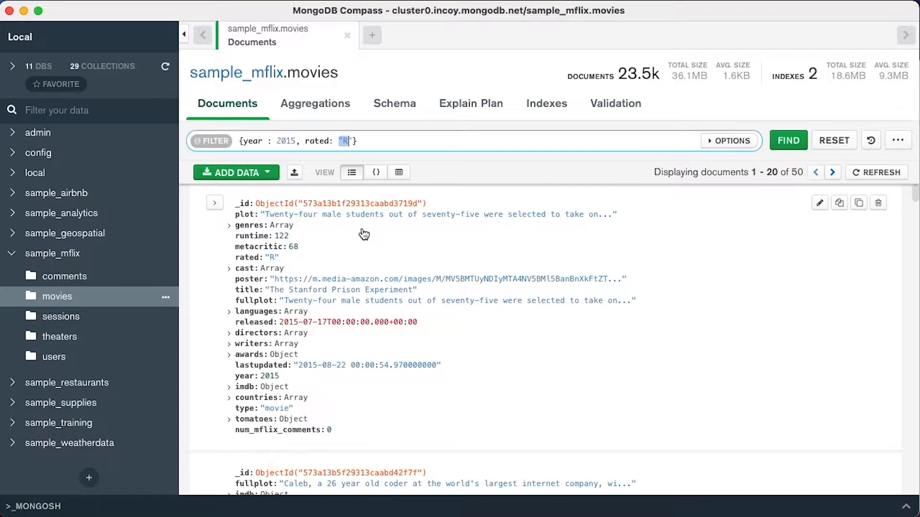
{"action": "scroll", "coordinate": [351, 232], "scroll_direction": "down", "scroll_amount": 1}
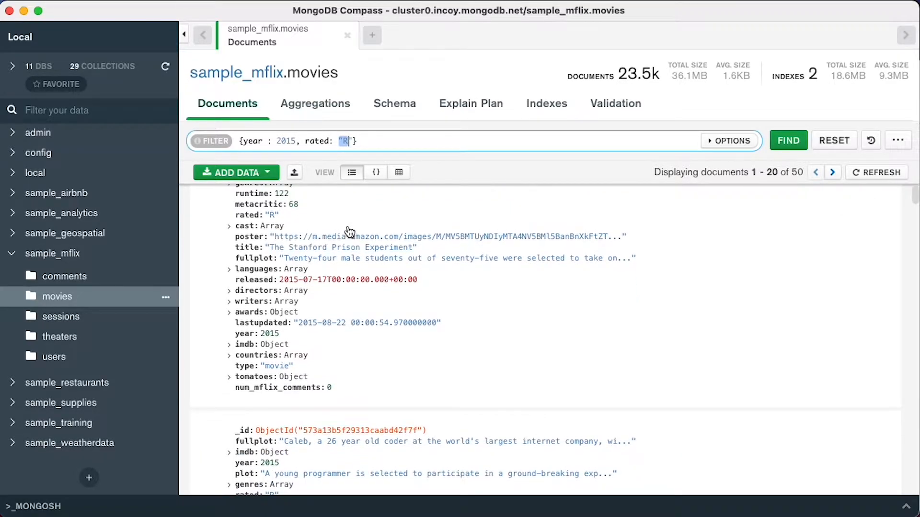
{"action": "scroll", "coordinate": [350, 231], "scroll_direction": "up", "scroll_amount": 1}
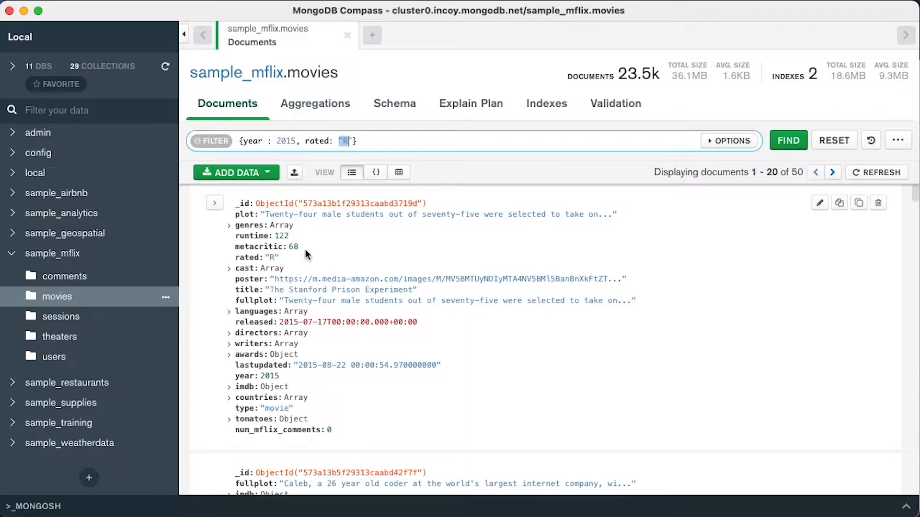
{"action": "scroll", "coordinate": [305, 251], "scroll_direction": "down", "scroll_amount": 2}
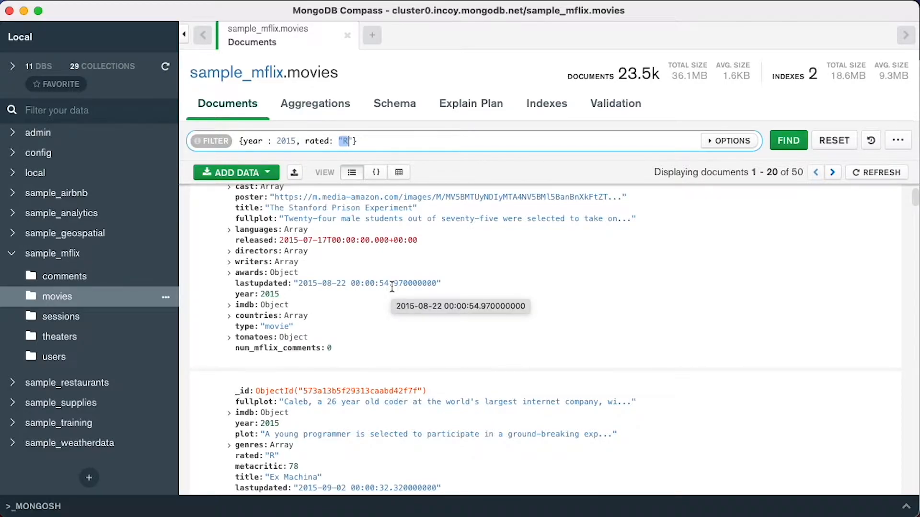
{"action": "scroll", "coordinate": [468, 342], "scroll_direction": "down", "scroll_amount": 5}
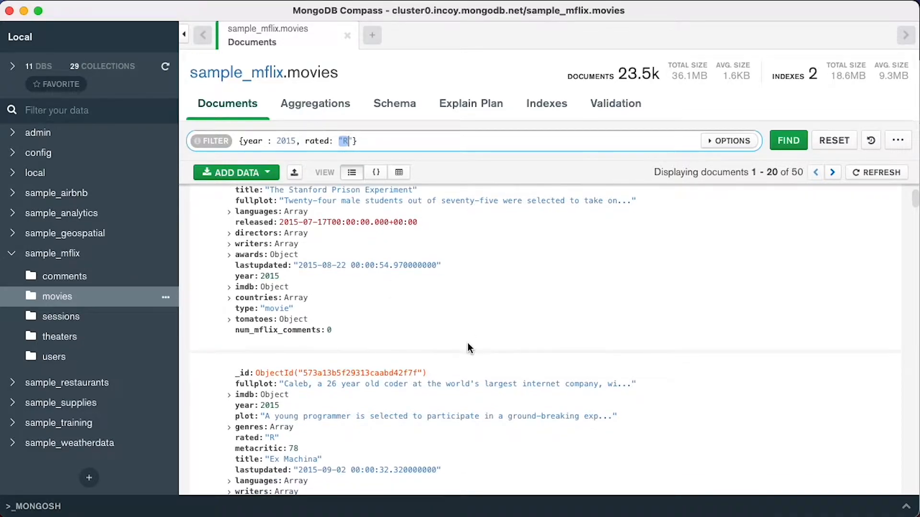
{"action": "scroll", "coordinate": [453, 345], "scroll_direction": "down", "scroll_amount": 1}
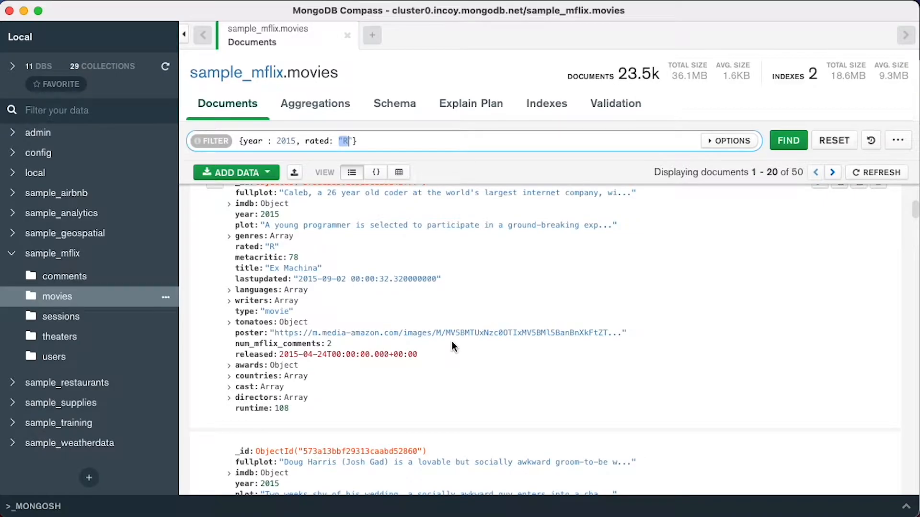
{"action": "scroll", "coordinate": [452, 341], "scroll_direction": "up", "scroll_amount": 1}
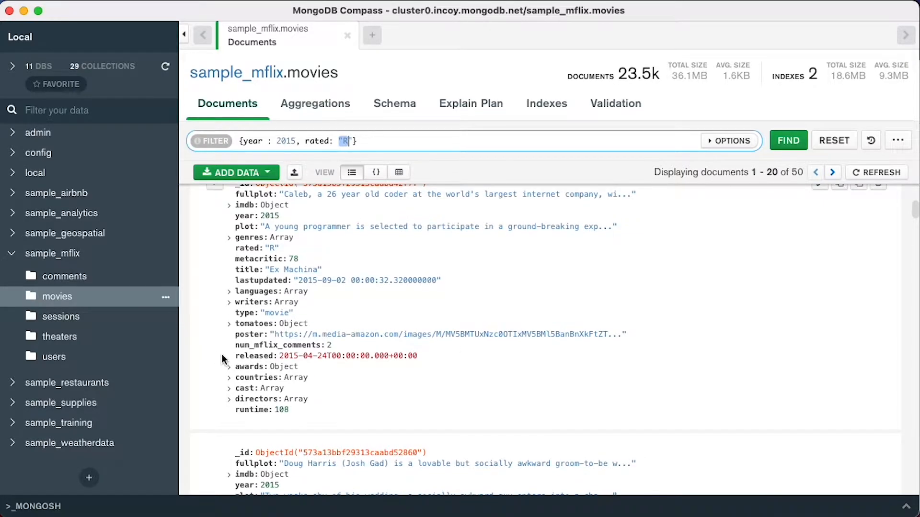
Examine the num_mflix_comments field across the R-rated 2015 movie documents.
{"action": "left_click_drag", "start_coordinate": [235, 345], "coordinate": [321, 344]}
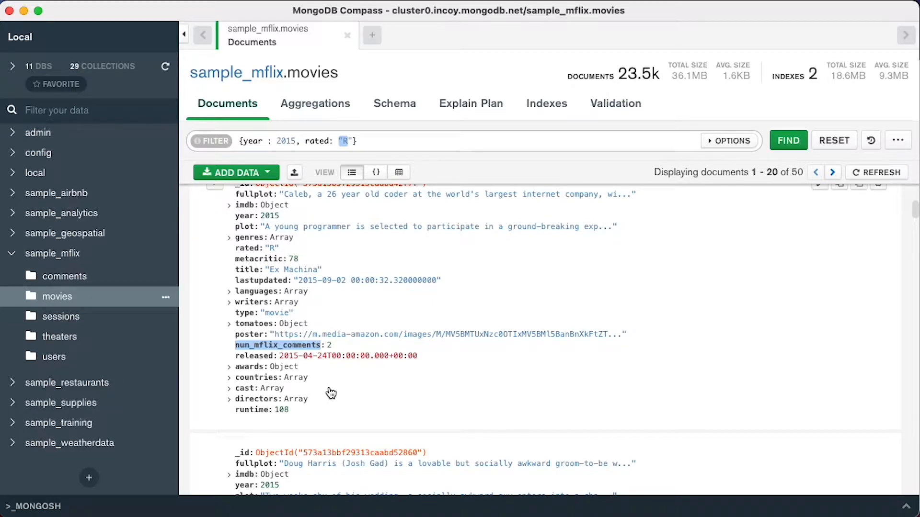
{"action": "left_click", "coordinate": [330, 344]}
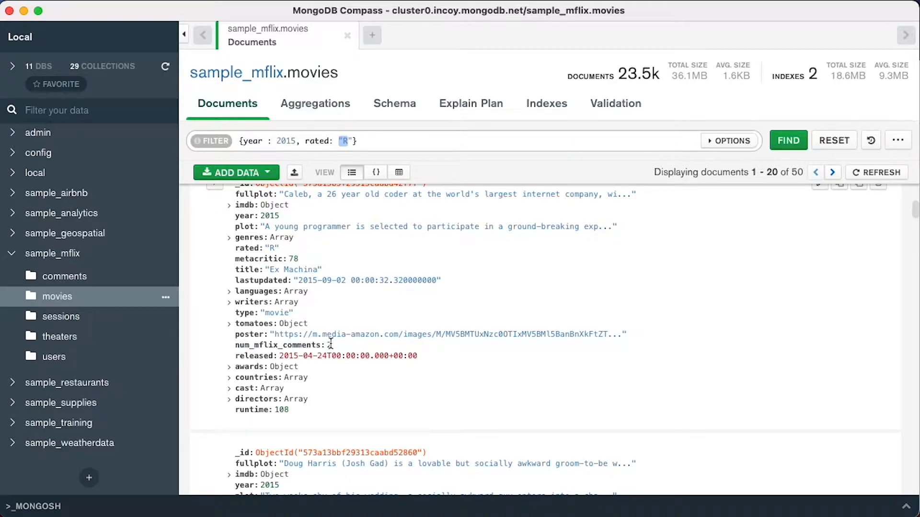
{"action": "scroll", "coordinate": [378, 380], "scroll_direction": "down", "scroll_amount": 5}
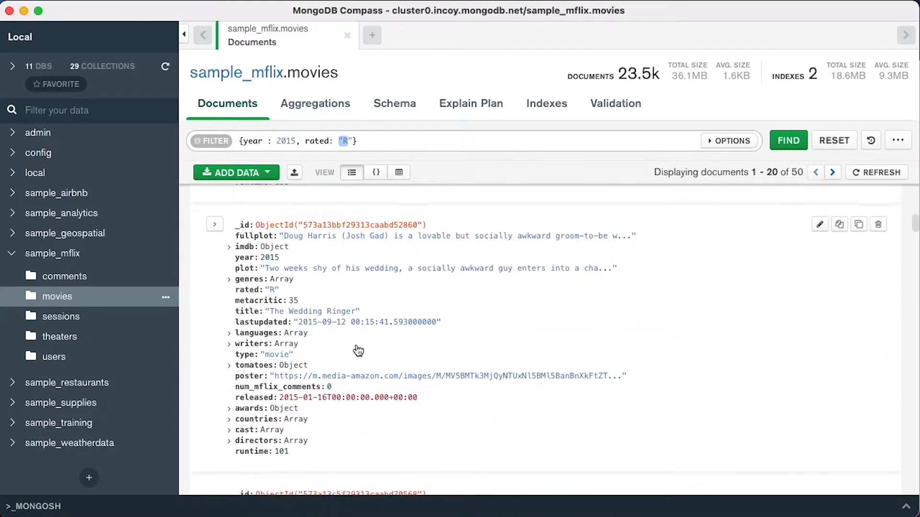
{"action": "double_click", "coordinate": [273, 382]}
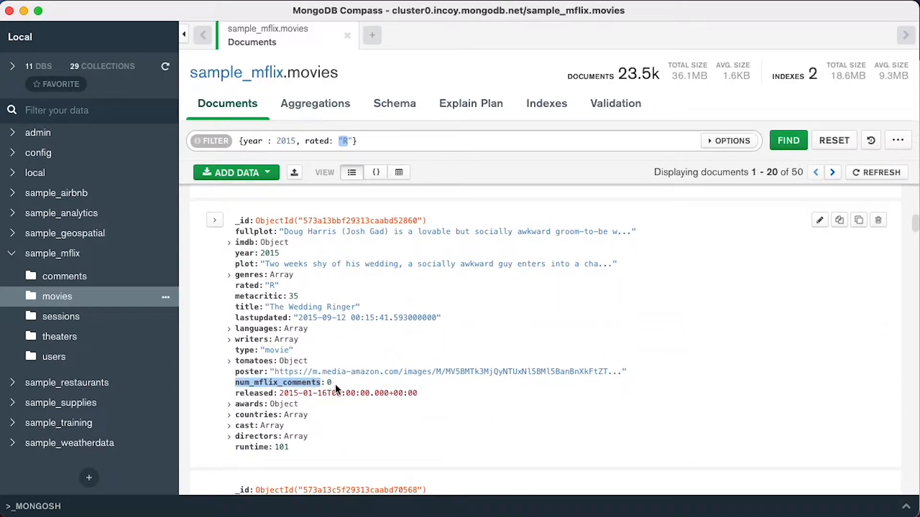
{"action": "scroll", "coordinate": [334, 388], "scroll_direction": "down", "scroll_amount": 5}
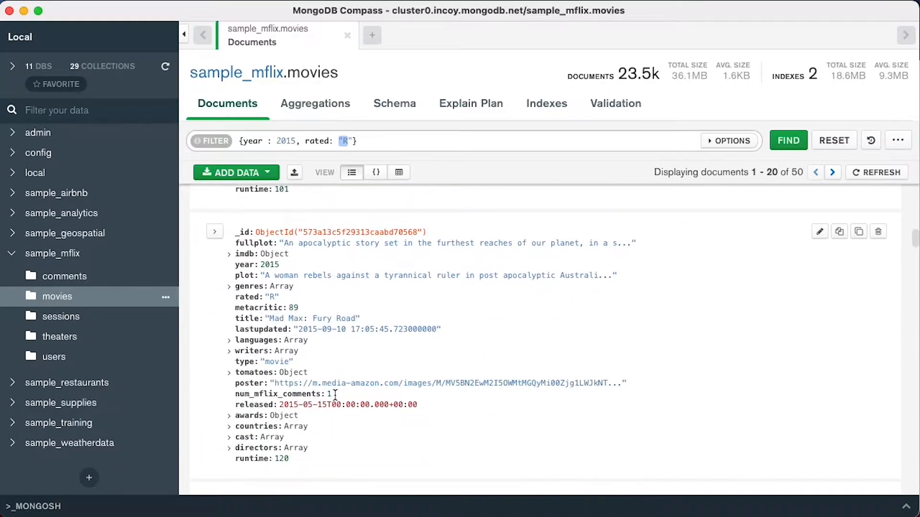
{"action": "left_click", "coordinate": [364, 427]}
Add the condition num_mflix_comments: 1 to the year and rated filter and run the query.
{"action": "left_click", "coordinate": [352, 140]}
{"action": "type", "text": ", "}
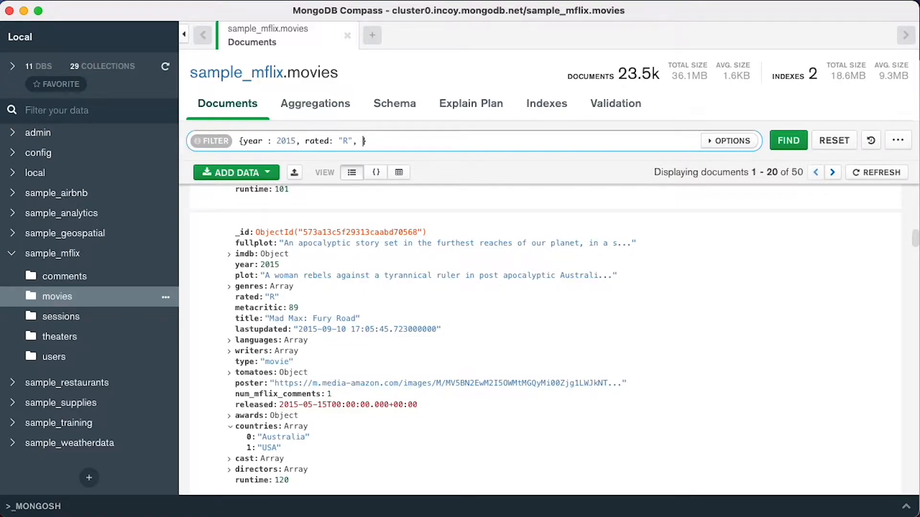
{"action": "type", "text": "num"}
{"action": "key", "text": "Return"}
{"action": "type", "text": ": "}
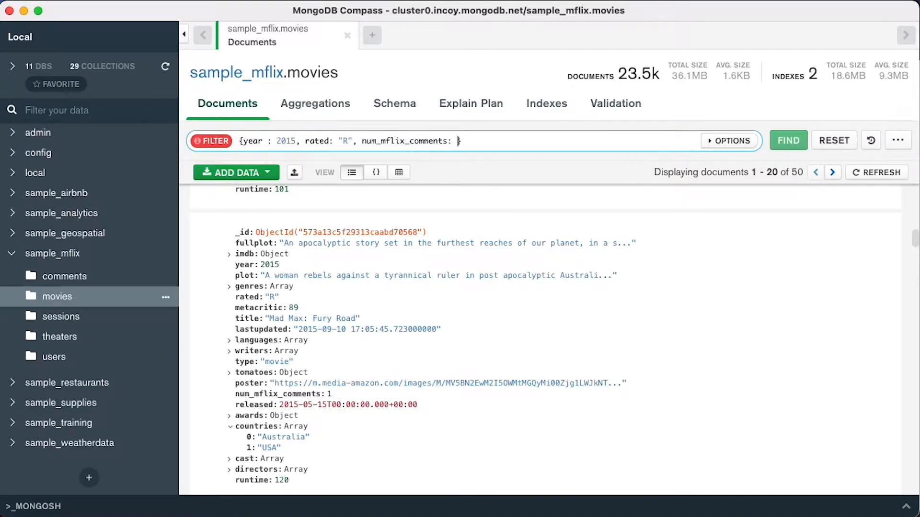
{"action": "type", "text": "1"}
{"action": "left_click", "coordinate": [789, 141]}
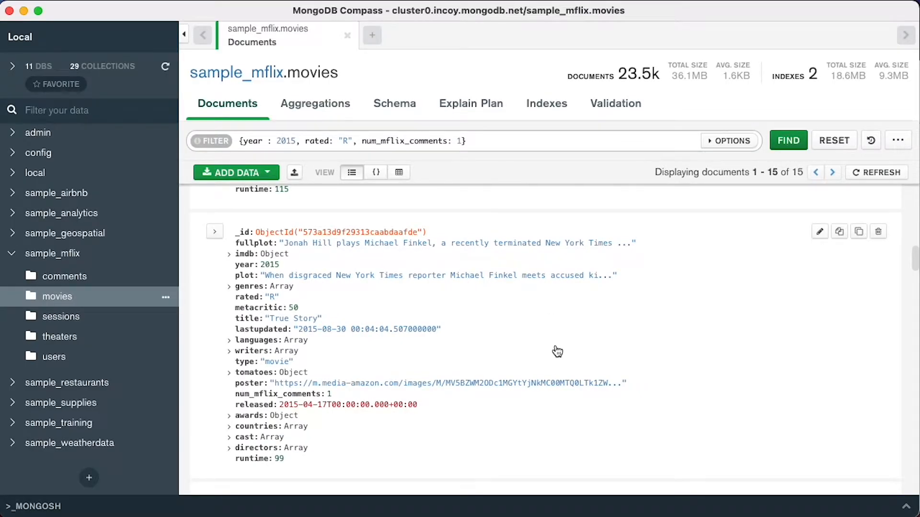
Replace the double quotes around R in the rated condition with single quotes.
{"action": "left_click", "coordinate": [344, 142]}
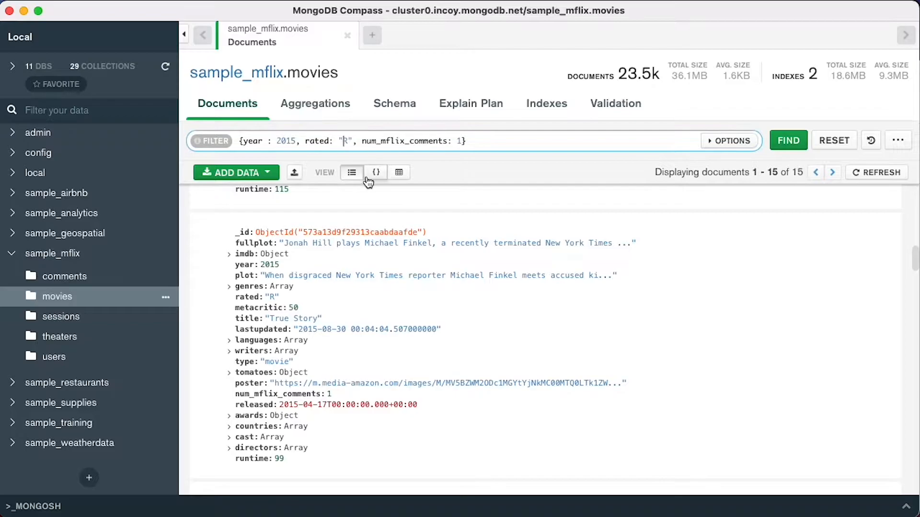
{"action": "key", "text": "BackSpace"}
{"action": "type", "text": "'"}
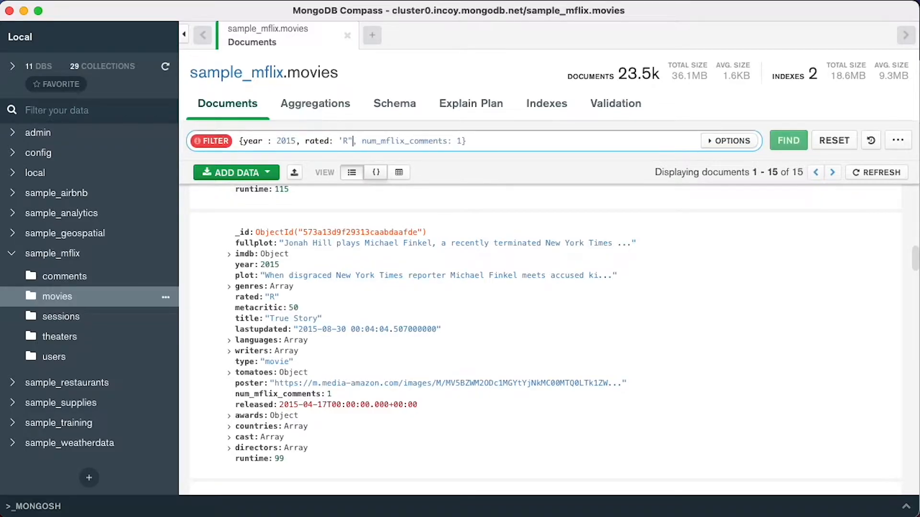
{"action": "key", "text": "BackSpace"}
{"action": "type", "text": "'"}
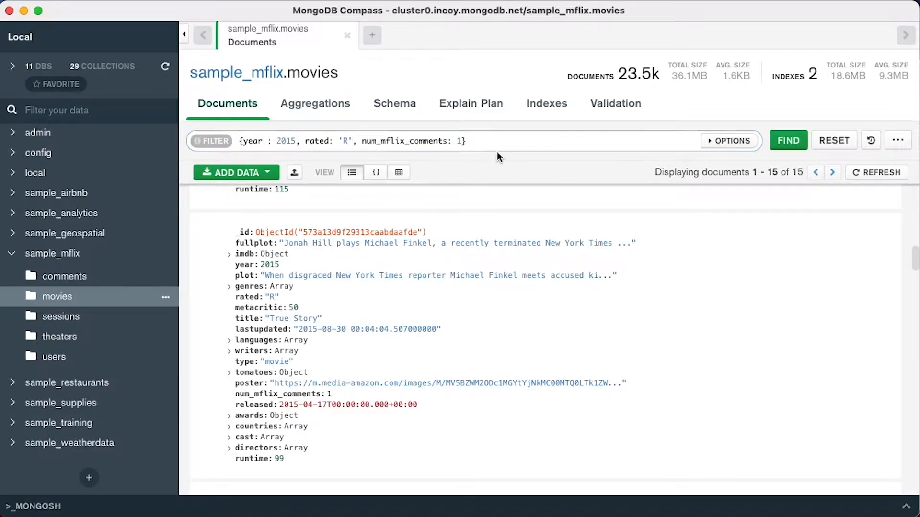
Review the matching movie documents and the filter's year, rated and num_mflix_comments conditions.
{"action": "left_click_drag", "start_coordinate": [349, 141], "coordinate": [372, 141]}
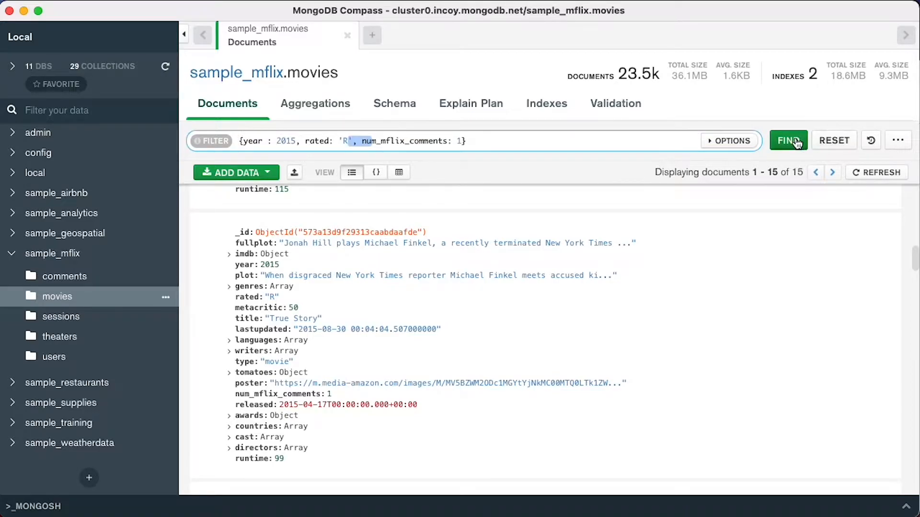
{"action": "scroll", "coordinate": [696, 323], "scroll_direction": "down", "scroll_amount": 10}
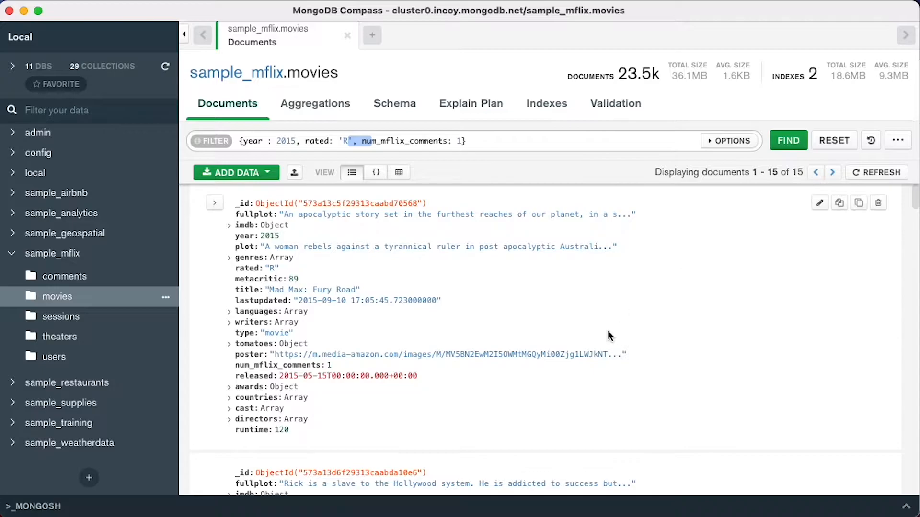
{"action": "left_click", "coordinate": [497, 140]}
{"action": "left_click", "coordinate": [256, 141]}
{"action": "left_click", "coordinate": [307, 138]}
{"action": "left_click", "coordinate": [377, 139]}
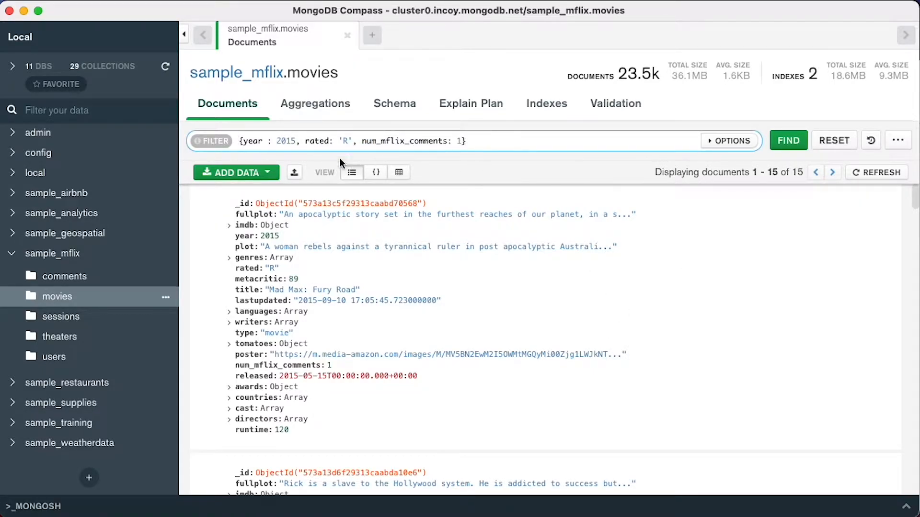
{"action": "left_click_drag", "start_coordinate": [300, 141], "coordinate": [263, 140]}
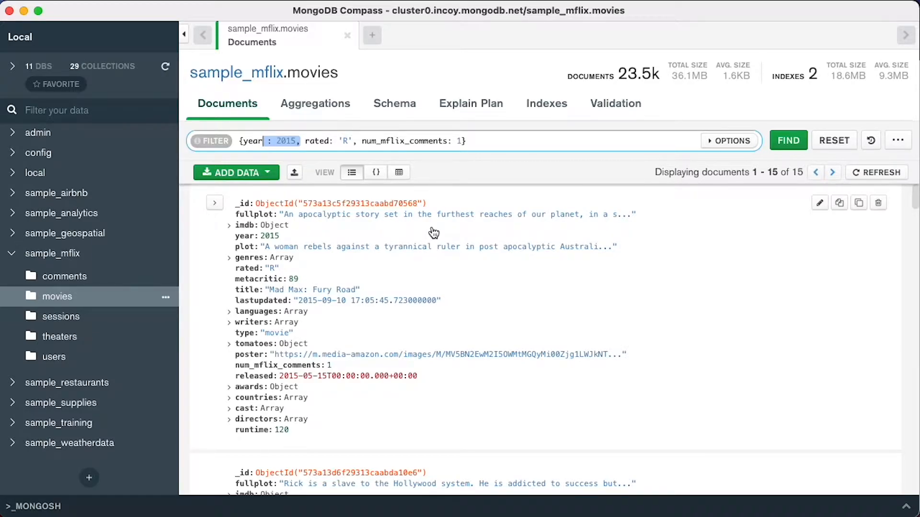
{"action": "left_click", "coordinate": [494, 141]}
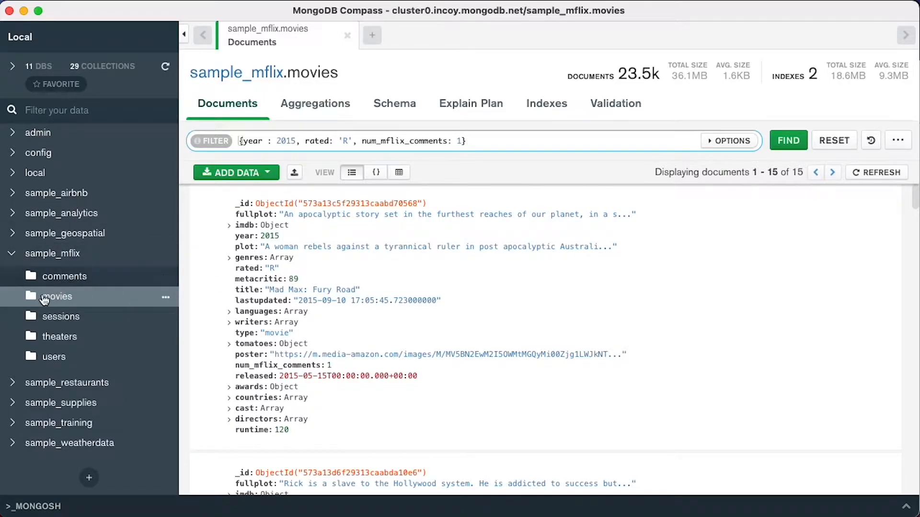
Open the users collection in sample_mflix, filter the name field by the first listed user's full name and run the query.
{"action": "left_click", "coordinate": [55, 363]}
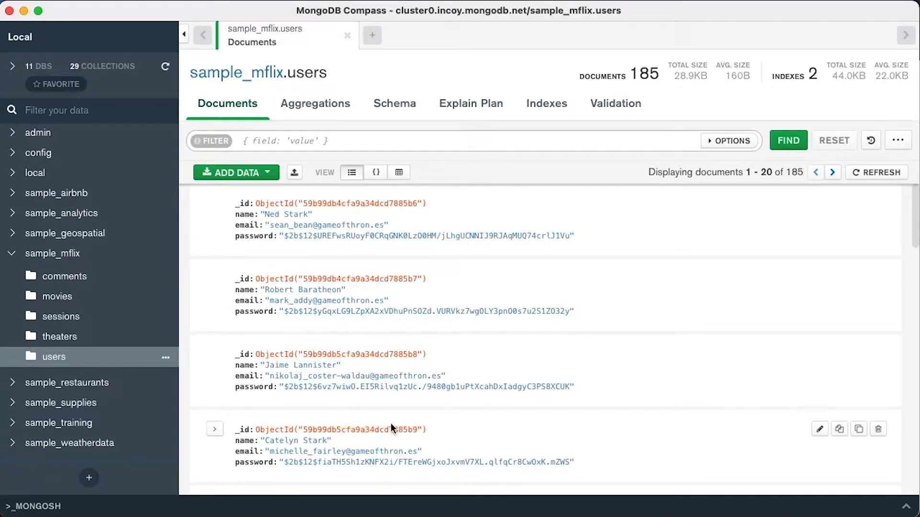
{"action": "left_click", "coordinate": [314, 139]}
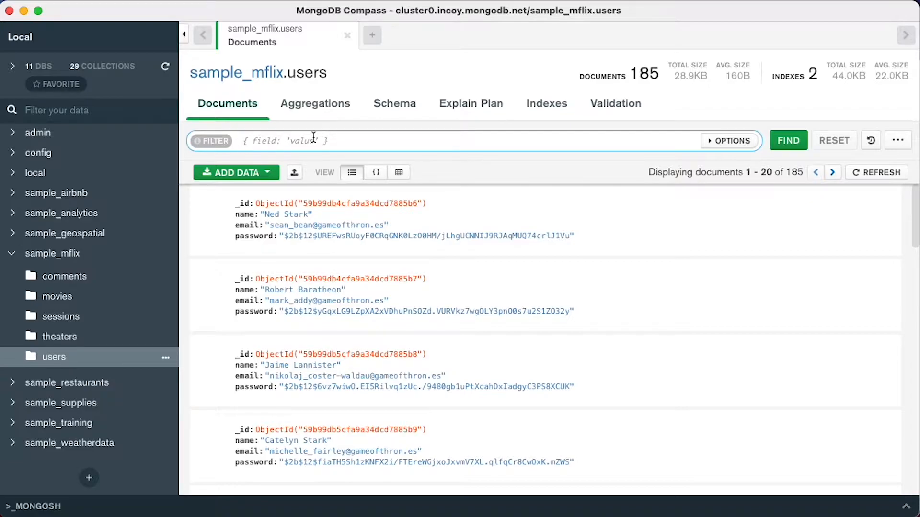
{"action": "type", "text": "{"}
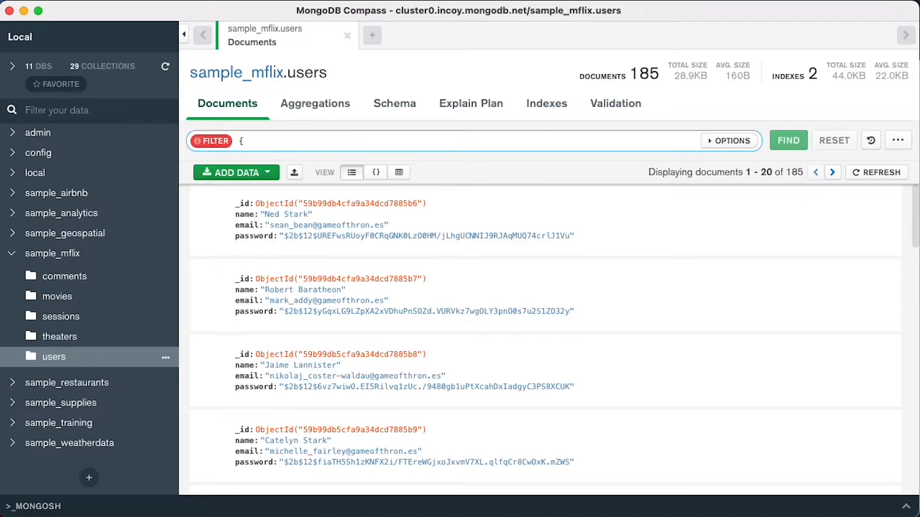
{"action": "type", "text": "name:"}
{"action": "type", "text": "'Ned Stark'}"}
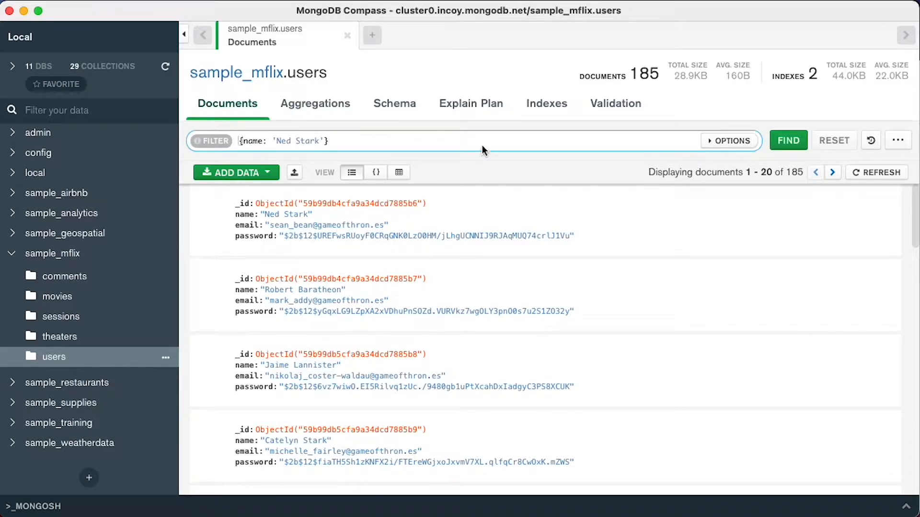
{"action": "left_click", "coordinate": [790, 143]}
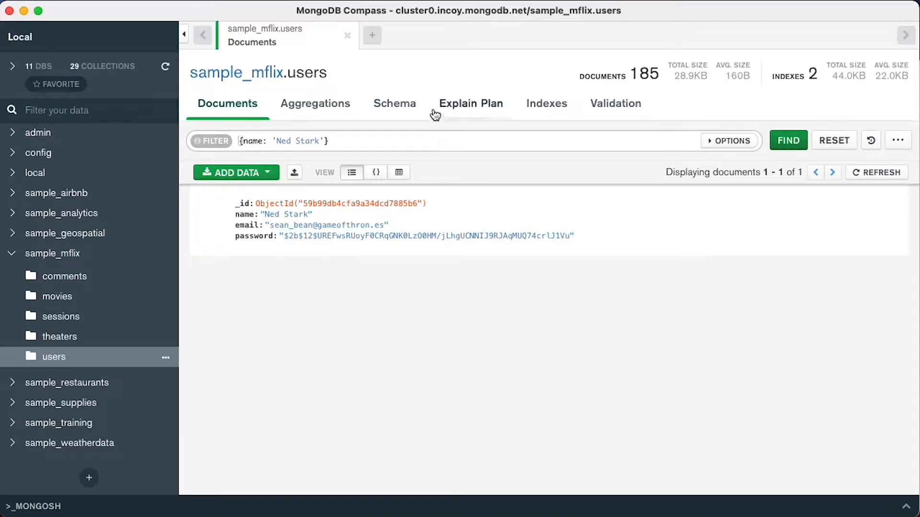
Query the users by first name only, running the name condition with two different first names.
{"action": "left_click_drag", "start_coordinate": [319, 141], "coordinate": [277, 141]}
{"action": "type", "text": "Jordan"}
{"action": "key", "text": "Return"}
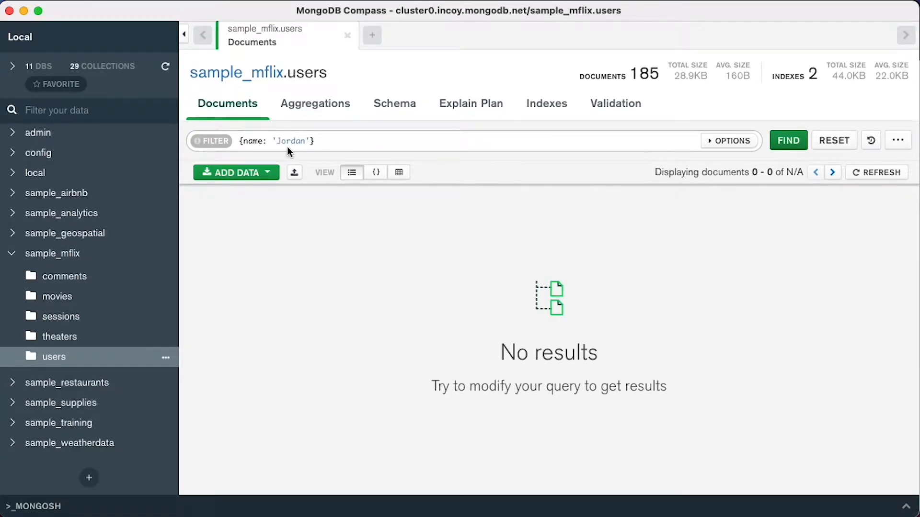
{"action": "double_click", "coordinate": [288, 142]}
{"action": "type", "text": "Robert"}
{"action": "left_click", "coordinate": [793, 145]}
Clear the name condition, leaving an empty {} filter, and run the query to list all users.
{"action": "left_click_drag", "start_coordinate": [311, 142], "coordinate": [243, 142]}
{"action": "key", "text": "BackSpace"}
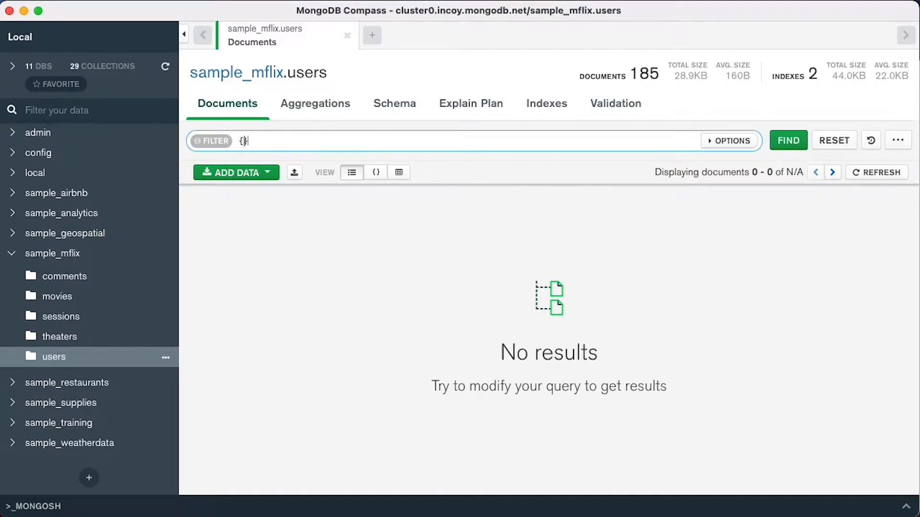
{"action": "left_click", "coordinate": [788, 140]}
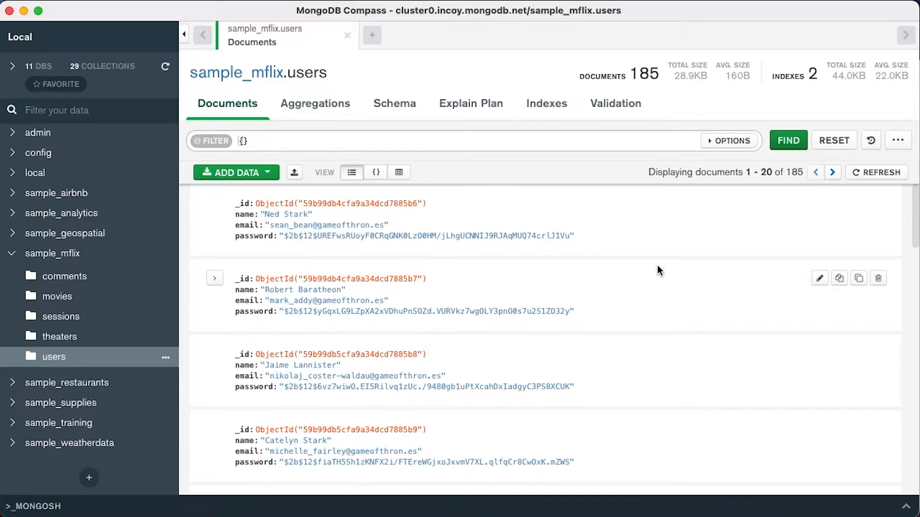
Browse the user documents and inspect the name field values for a name to match partially.
{"action": "scroll", "coordinate": [657, 280], "scroll_direction": "down", "scroll_amount": 5}
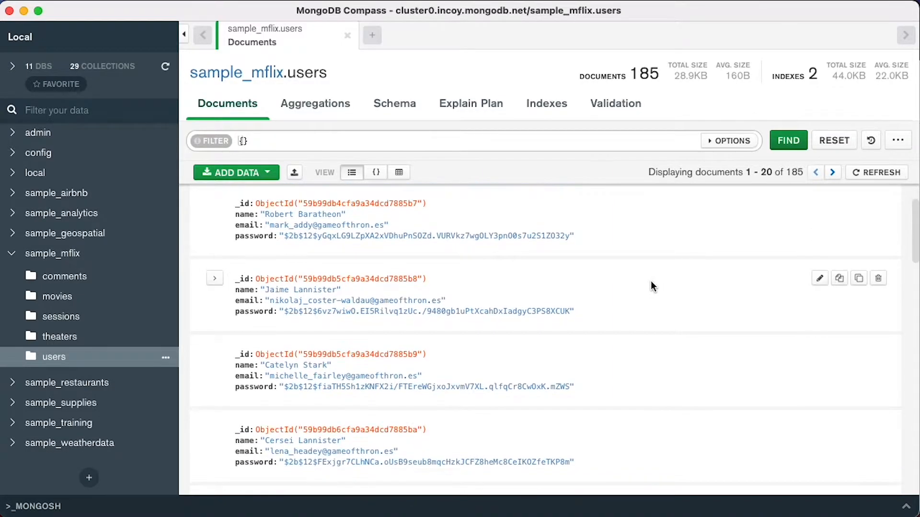
{"action": "scroll", "coordinate": [650, 281], "scroll_direction": "down", "scroll_amount": 2}
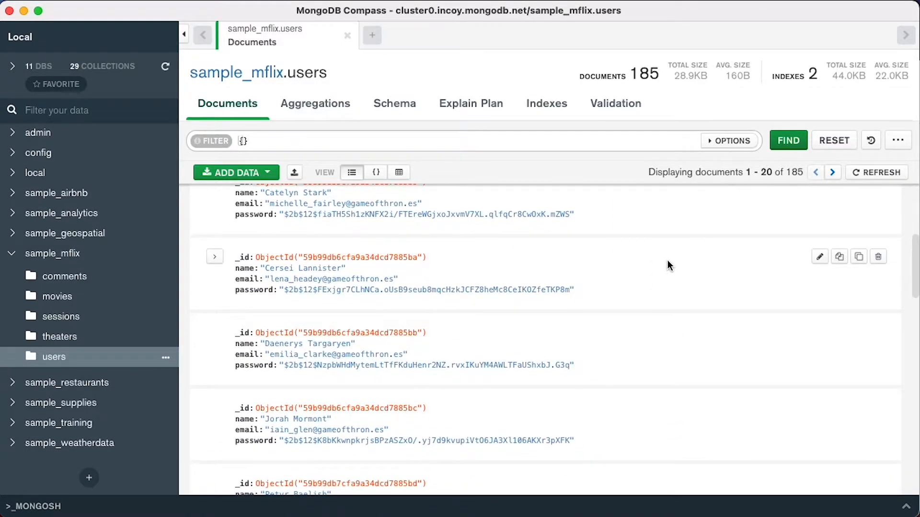
{"action": "scroll", "coordinate": [666, 263], "scroll_direction": "down", "scroll_amount": 10}
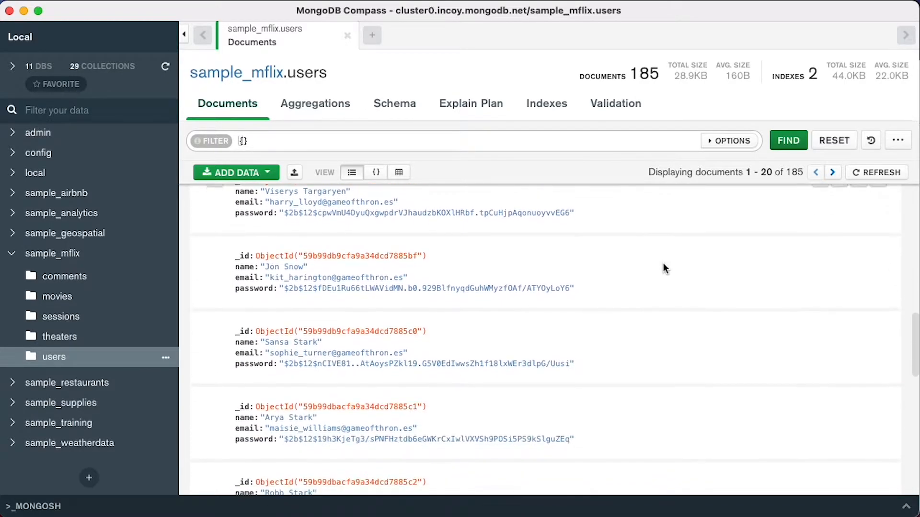
{"action": "scroll", "coordinate": [663, 263], "scroll_direction": "down", "scroll_amount": 3}
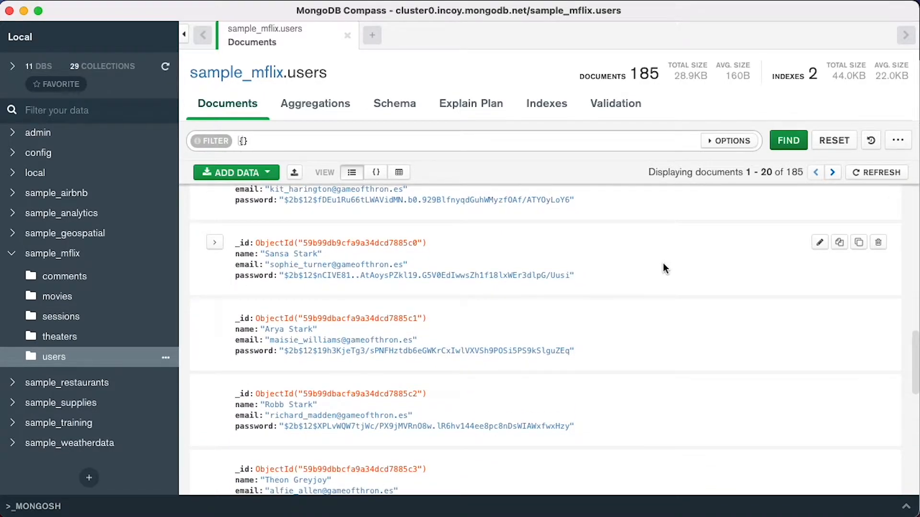
{"action": "scroll", "coordinate": [664, 265], "scroll_direction": "down", "scroll_amount": 2}
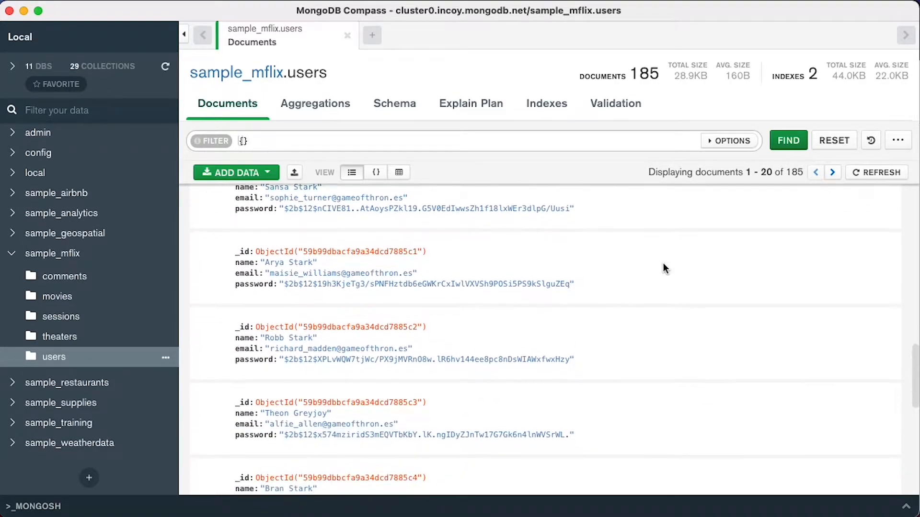
{"action": "double_click", "coordinate": [272, 338]}
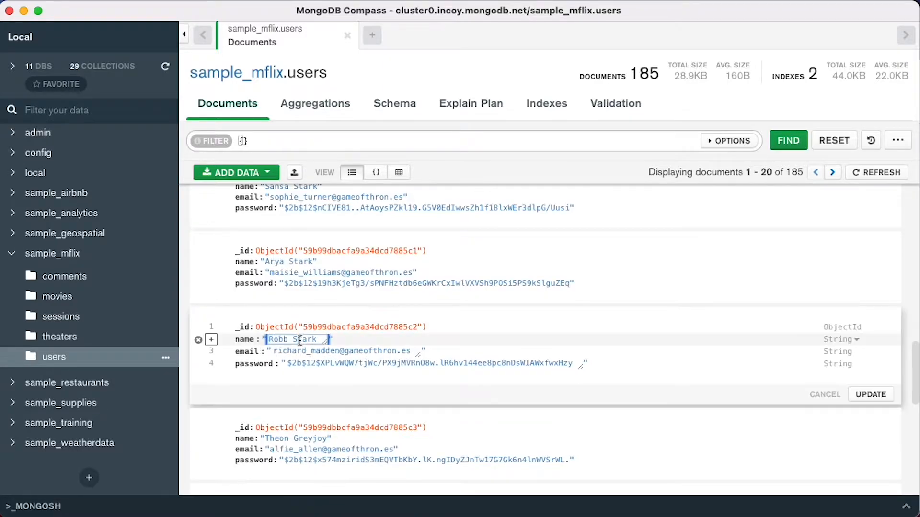
Filter the users' name field with $regex and a first name enclosed in slashes, and run the query.
{"action": "left_click", "coordinate": [287, 140]}
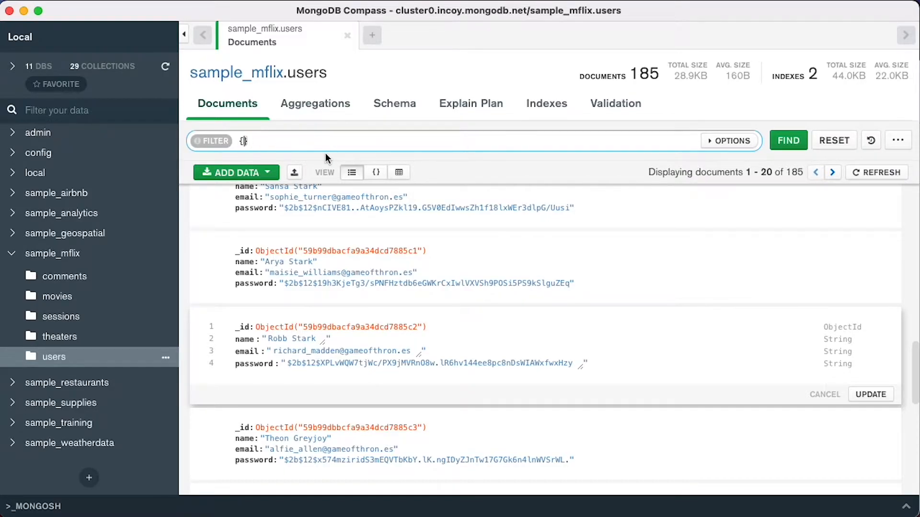
{"action": "type", "text": "name: "}
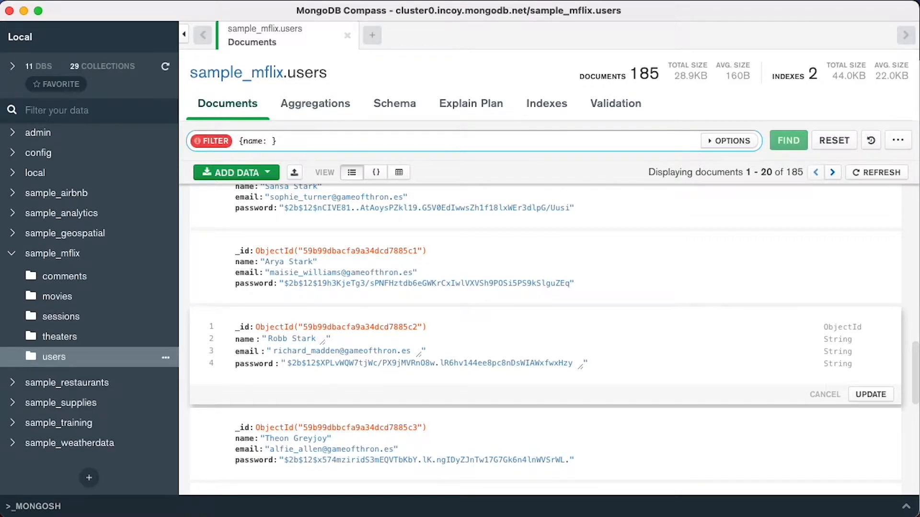
{"action": "type", "text": "{"}
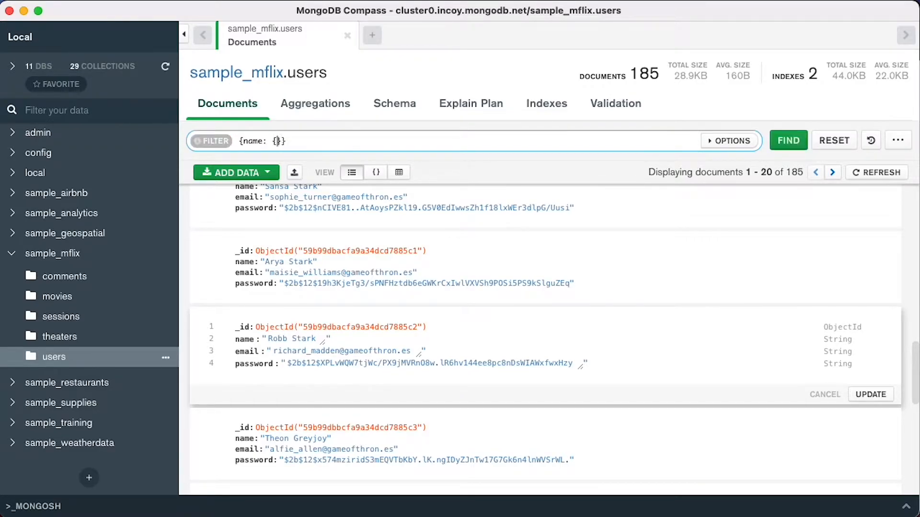
{"action": "type", "text": "$regex :"}
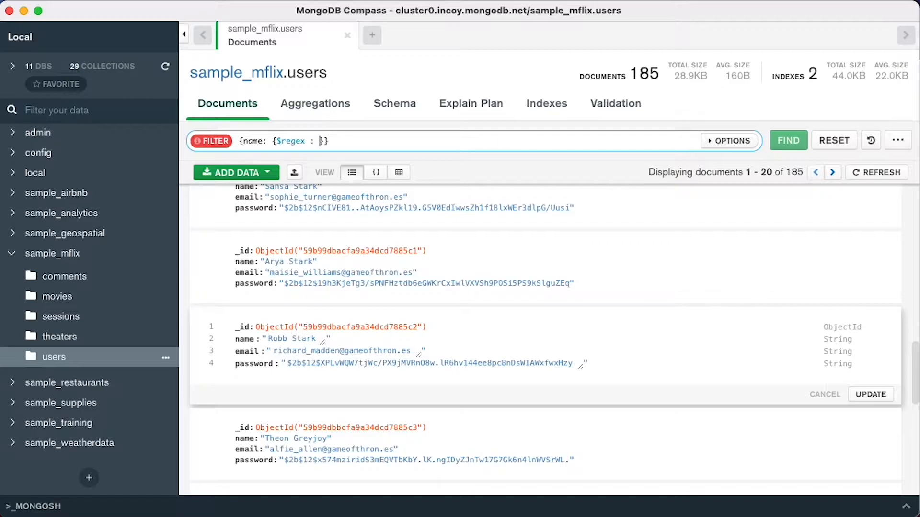
{"action": "type", "text": " /"}
{"action": "type", "text": "Robert?"}
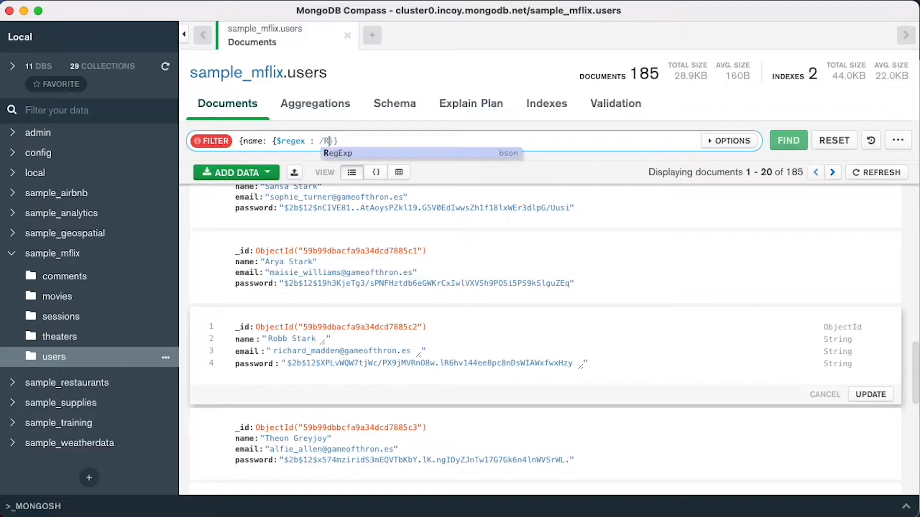
{"action": "key", "text": "BackSpace"}
{"action": "key", "text": "BackSpace"}
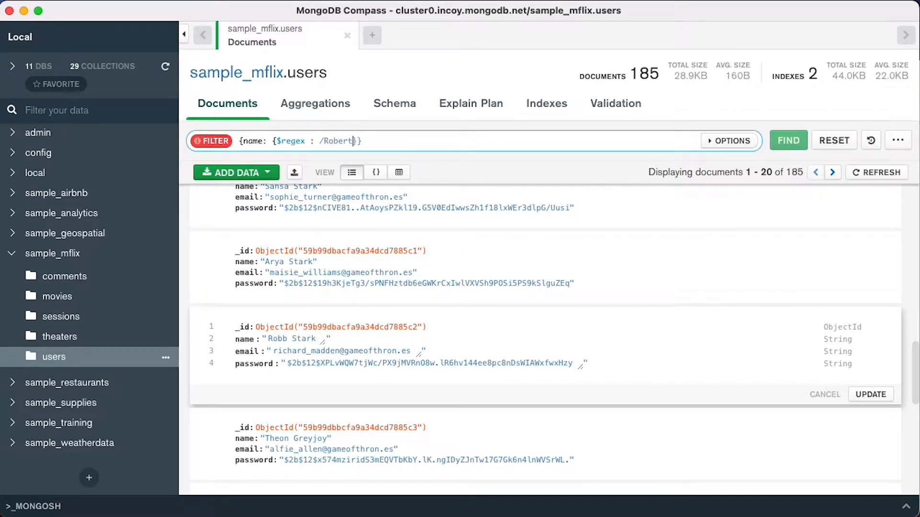
{"action": "type", "text": "/"}
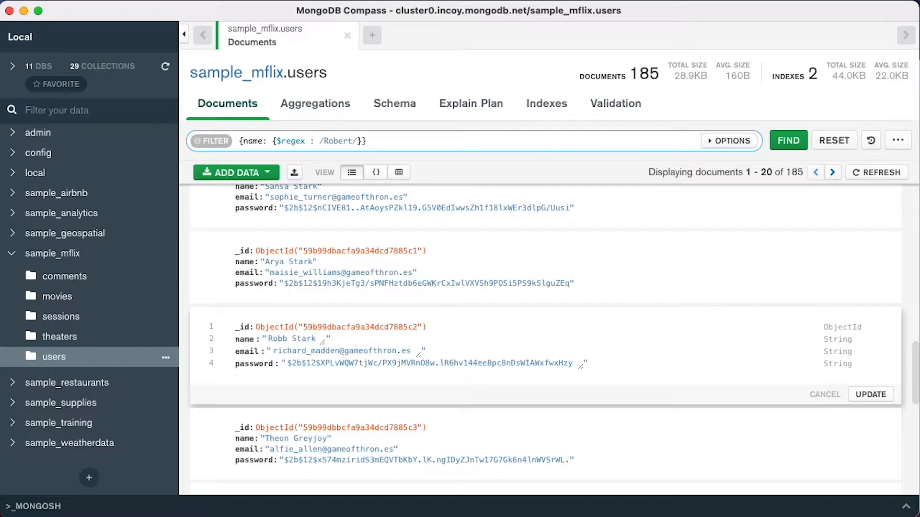
{"action": "left_click", "coordinate": [790, 142]}
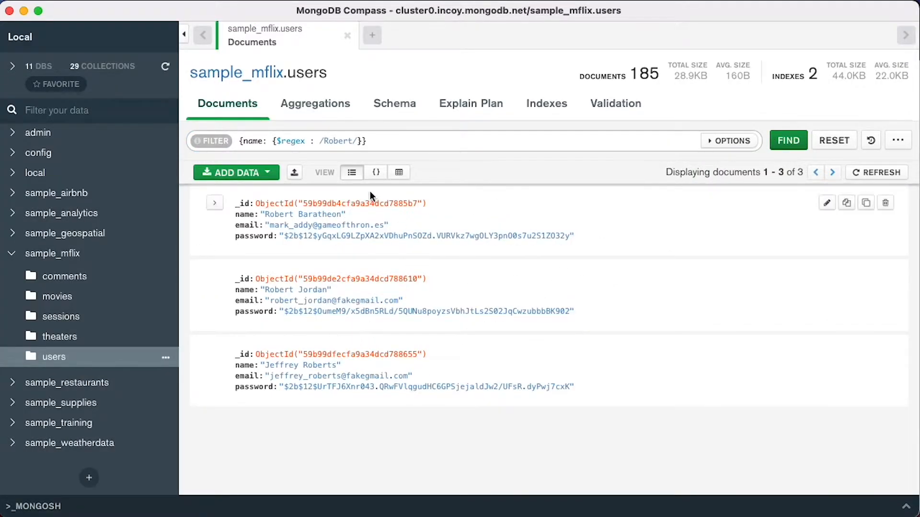
Append a // comment to the filter giving the SQL equivalent, name like, with the first name between % wildcards.
{"action": "double_click", "coordinate": [337, 140]}
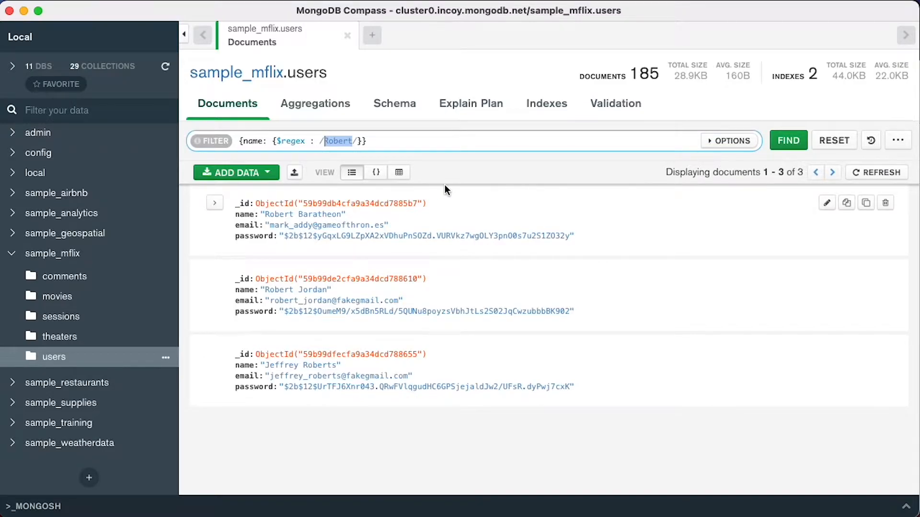
{"action": "left_click", "coordinate": [466, 140]}
{"action": "type", "text": "// Like"}
{"action": "key", "text": "BackSpace"}
{"action": "key", "text": "BackSpace"}
{"action": "key", "text": "BackSpace"}
{"action": "key", "text": "BackSpace"}
{"action": "type", "text": "name like '%"}
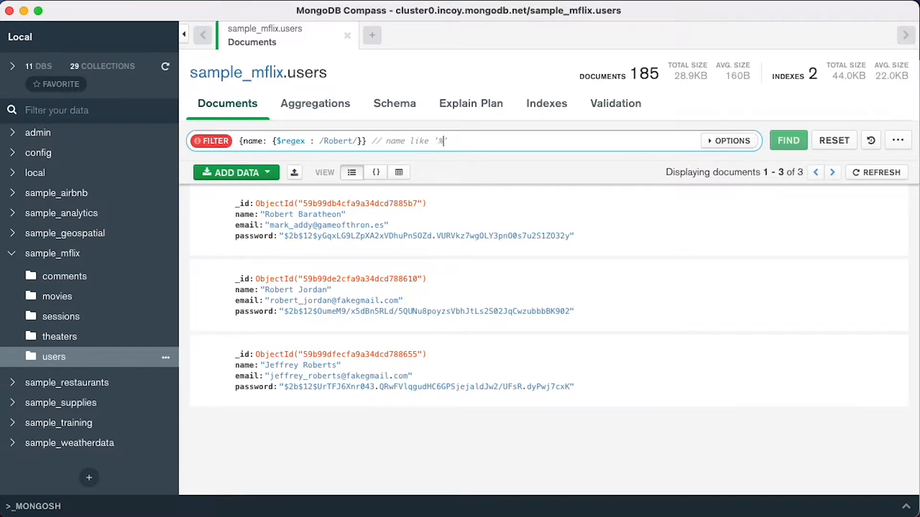
{"action": "type", "text": "Robert%'"}
{"action": "key", "text": "Left"}
{"action": "key", "text": "Left"}
{"action": "key", "text": "Left"}
{"action": "key", "text": "Right"}
{"action": "key", "text": "shift+Left"}
{"action": "key", "text": "shift+Left"}
{"action": "key", "text": "shift+Left"}
{"action": "key", "text": "shift+Left"}
{"action": "key", "text": "shift+Left"}
{"action": "key", "text": "shift+Left"}
Replace the regex pattern with the second result's surname, delete the trailing comment, run the query and inspect the first match's name.
{"action": "double_click", "coordinate": [342, 140]}
{"action": "type", "text": "Jordan"}
{"action": "left_click_drag", "start_coordinate": [480, 140], "coordinate": [374, 141]}
{"action": "key", "text": "BackSpace"}
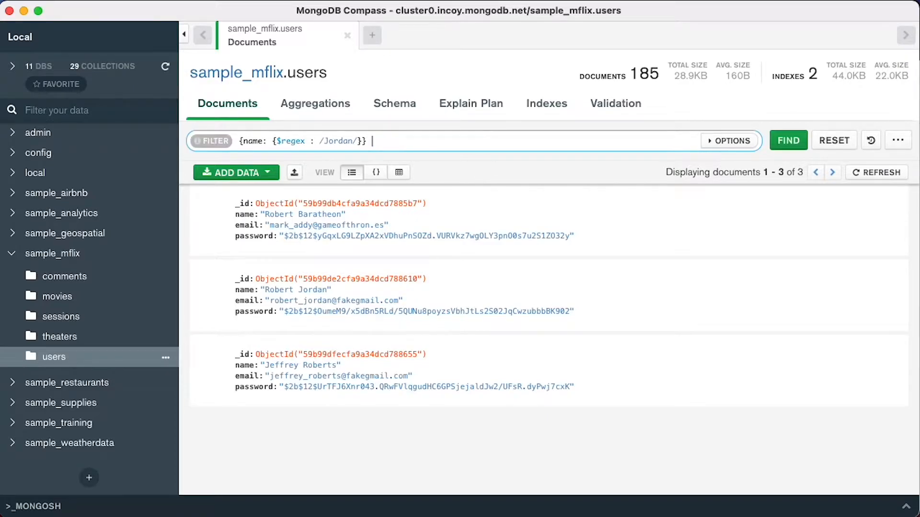
{"action": "left_click", "coordinate": [787, 143]}
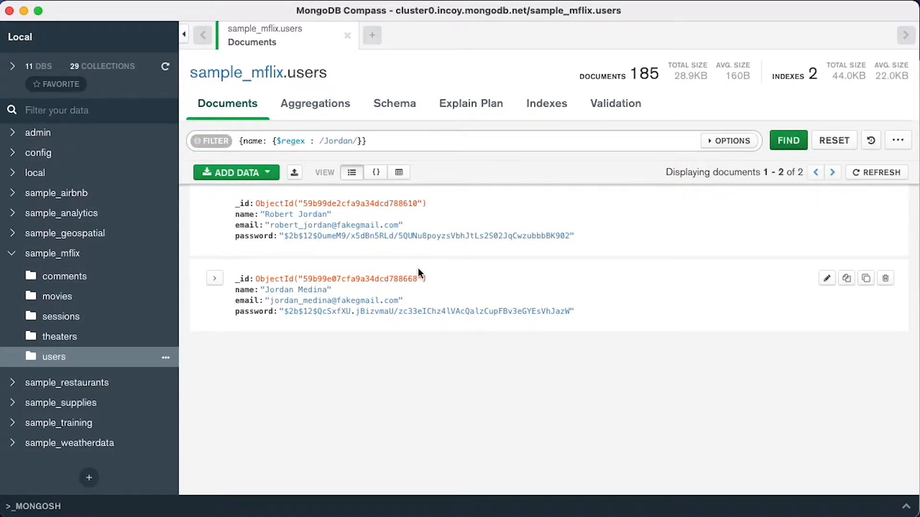
{"action": "double_click", "coordinate": [271, 215]}
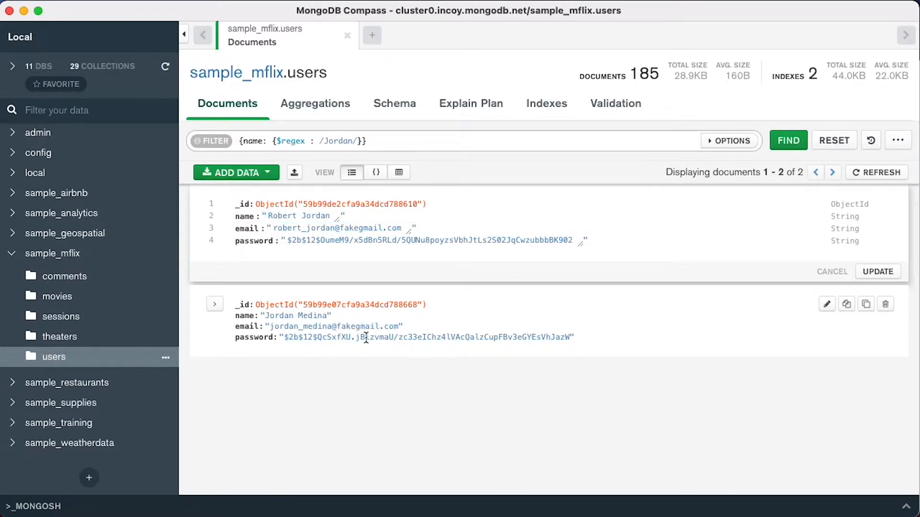
Run the name query with a ^ anchor at the pattern's start, and rerun it without the anchor for comparison.
{"action": "left_click", "coordinate": [324, 141]}
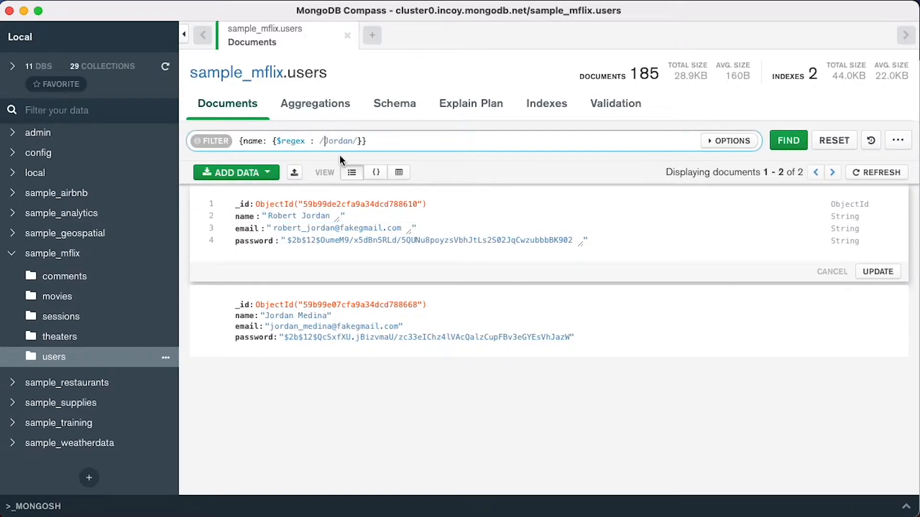
{"action": "type", "text": "^"}
{"action": "left_click", "coordinate": [791, 141]}
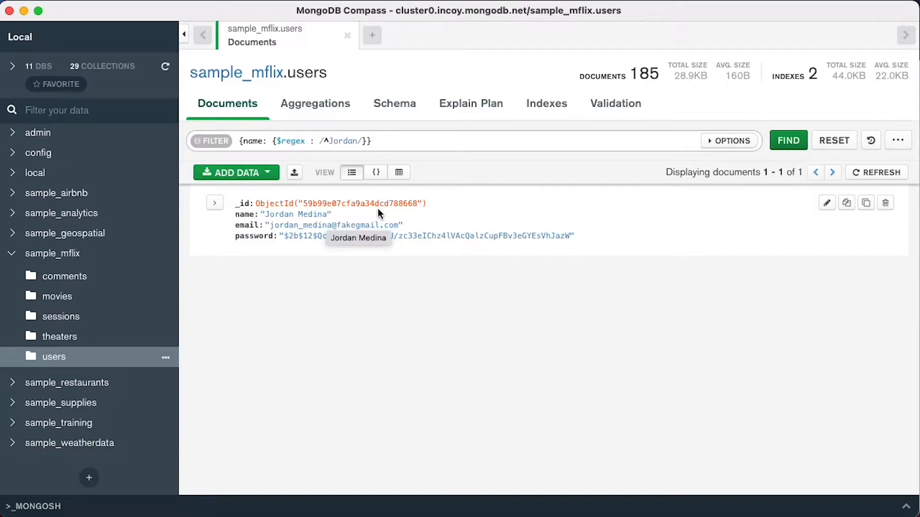
{"action": "left_click", "coordinate": [328, 141]}
{"action": "key", "text": "BackSpace"}
{"action": "left_click", "coordinate": [786, 141]}
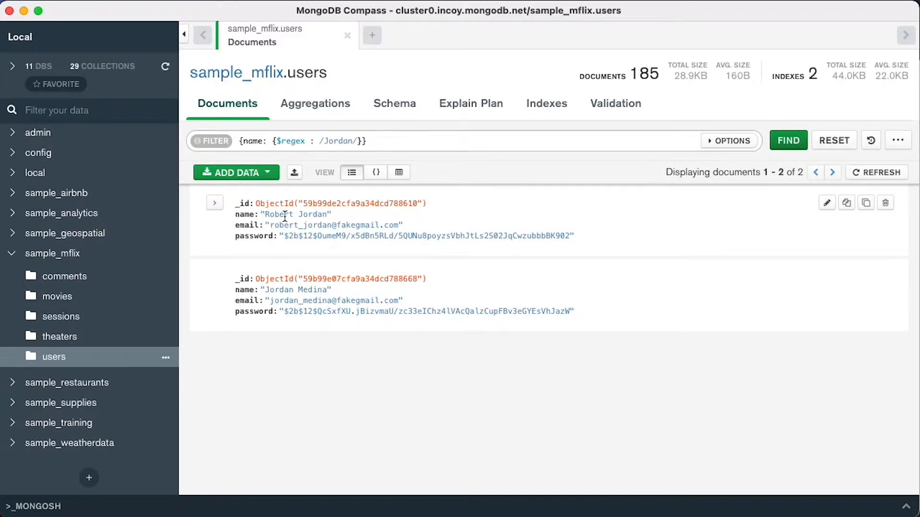
Put the ^ anchor back before the name pattern and run the query to match only names starting with it.
{"action": "left_click", "coordinate": [326, 135]}
{"action": "type", "text": "^"}
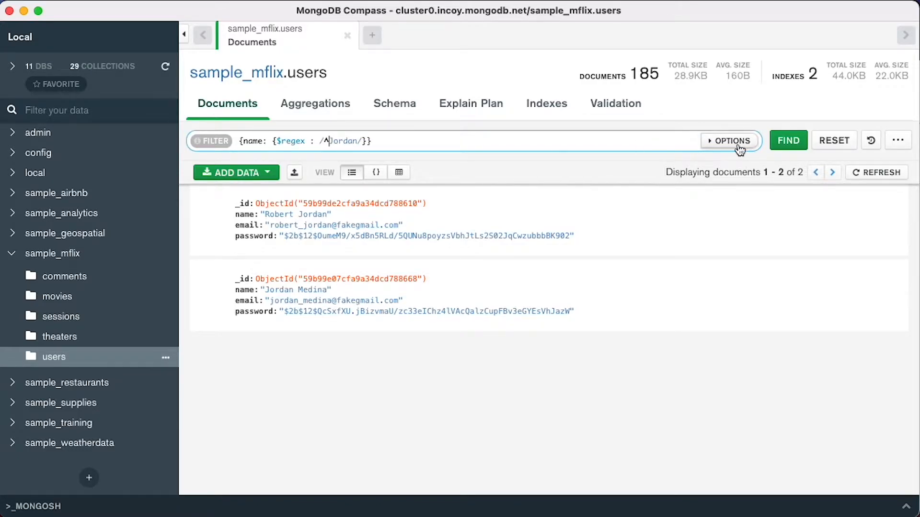
{"action": "left_click", "coordinate": [789, 145]}
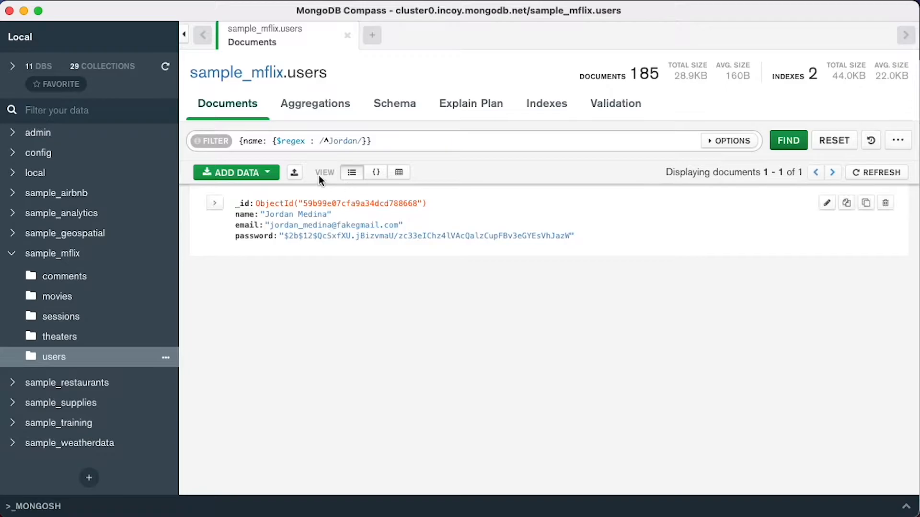
{"action": "double_click", "coordinate": [339, 141]}
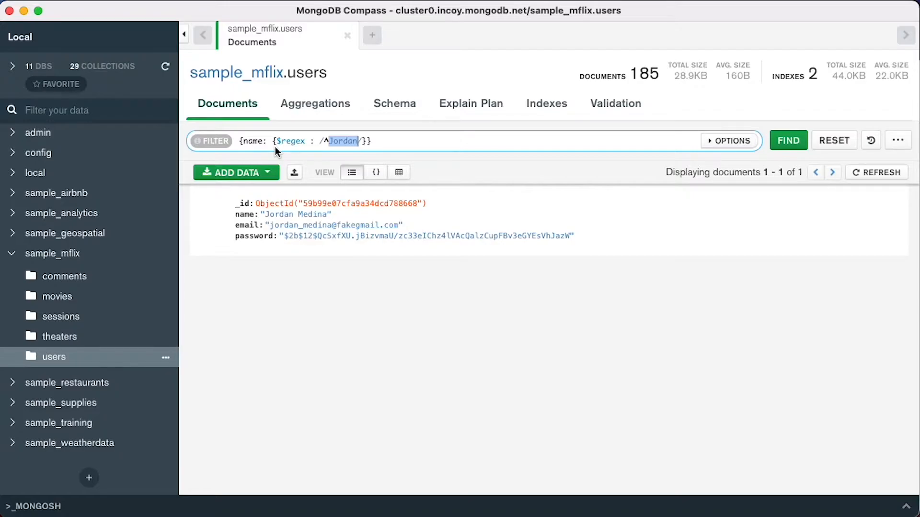
Query without the ^ anchor, set the pattern back to the original first name, rerun and inspect the last match's name.
{"action": "left_click", "coordinate": [327, 140]}
{"action": "key", "text": "BackSpace"}
{"action": "left_click", "coordinate": [787, 142]}
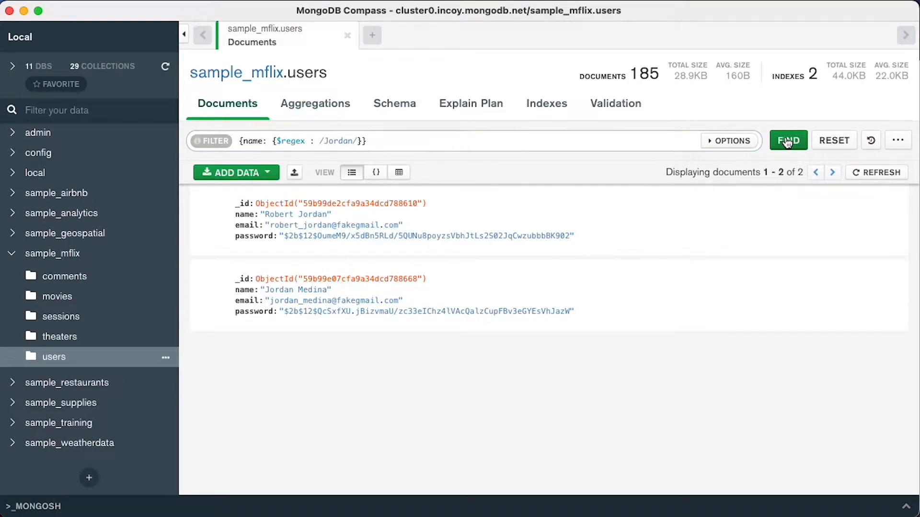
{"action": "double_click", "coordinate": [340, 141]}
{"action": "type", "text": "Robert"}
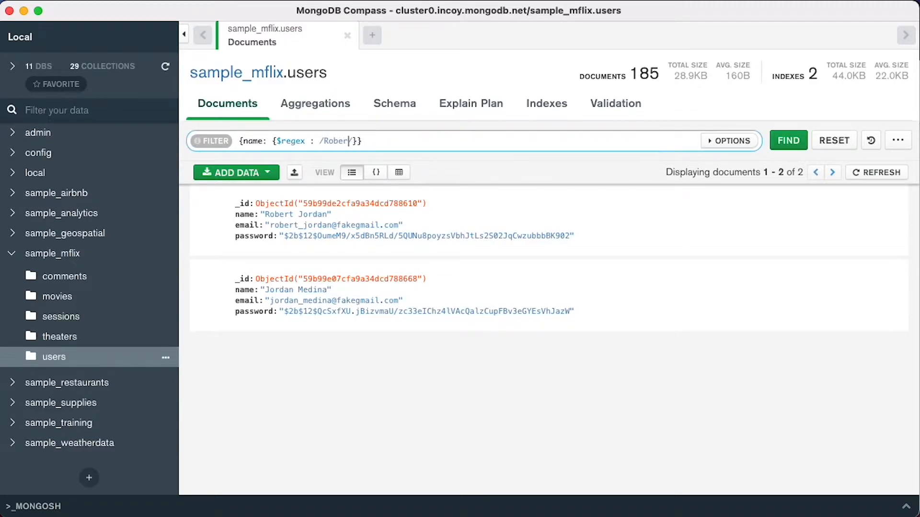
{"action": "key", "text": "Return"}
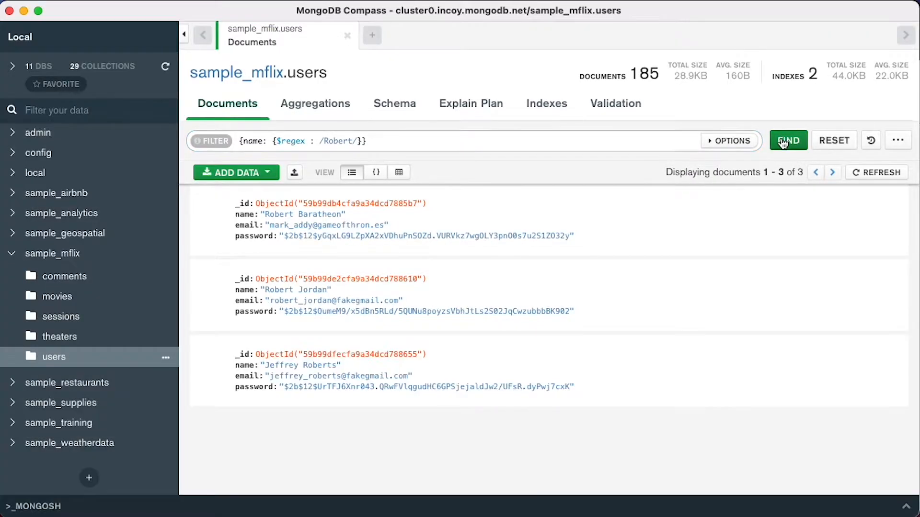
{"action": "double_click", "coordinate": [315, 364]}
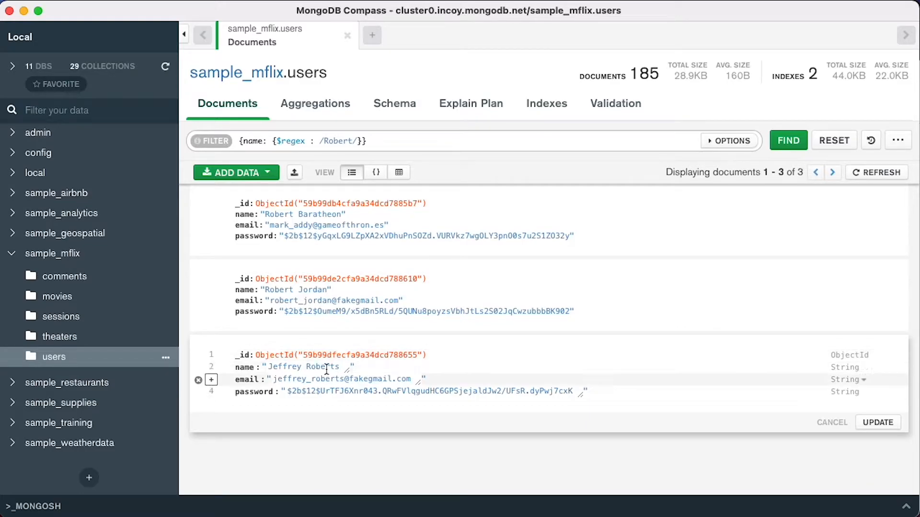
Append an s to the name pattern and run the query.
{"action": "left_click", "coordinate": [353, 141]}
{"action": "type", "text": "s"}
{"action": "left_click", "coordinate": [788, 141]}
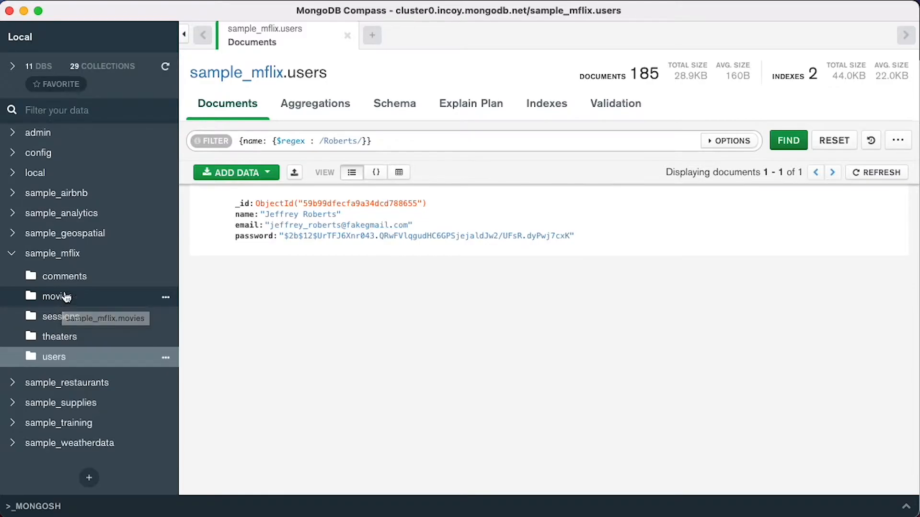
Open the comments collection and inspect the first document's text field for a word to match, selecting "fuga".
{"action": "left_click", "coordinate": [83, 270]}
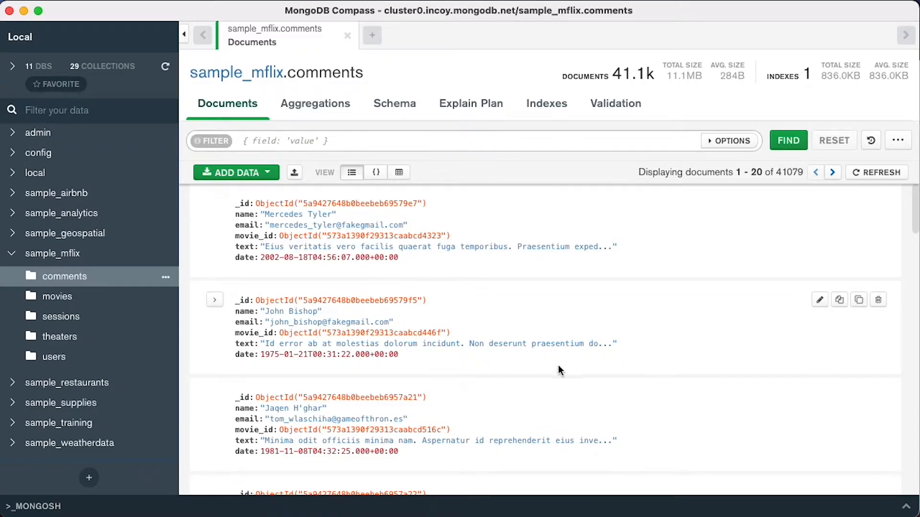
{"action": "scroll", "coordinate": [575, 359], "scroll_direction": "down", "scroll_amount": 2}
{"action": "scroll", "coordinate": [591, 358], "scroll_direction": "down", "scroll_amount": 5}
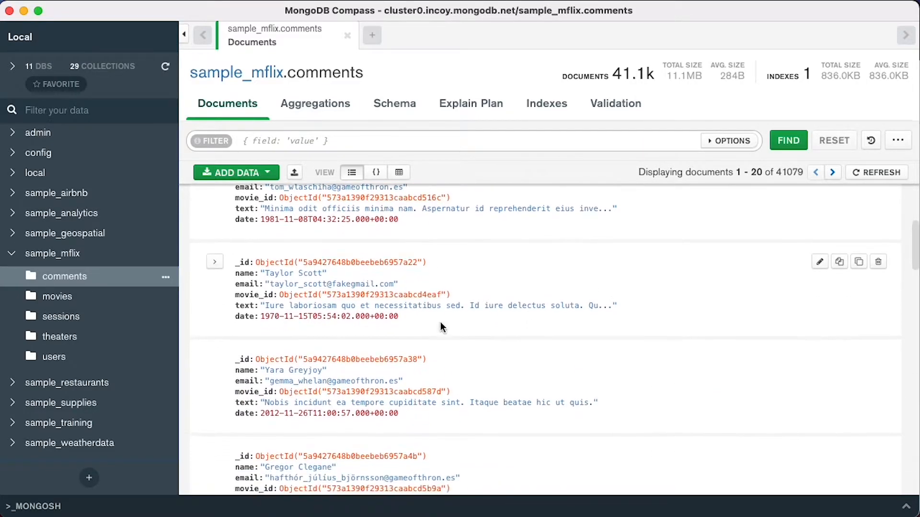
{"action": "scroll", "coordinate": [546, 306], "scroll_direction": "up", "scroll_amount": 5}
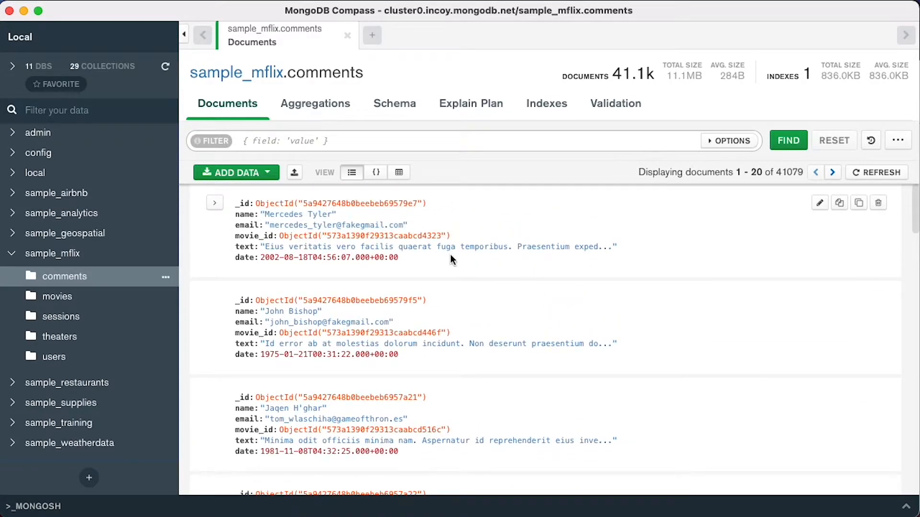
{"action": "double_click", "coordinate": [447, 247]}
{"action": "double_click", "coordinate": [450, 252]}
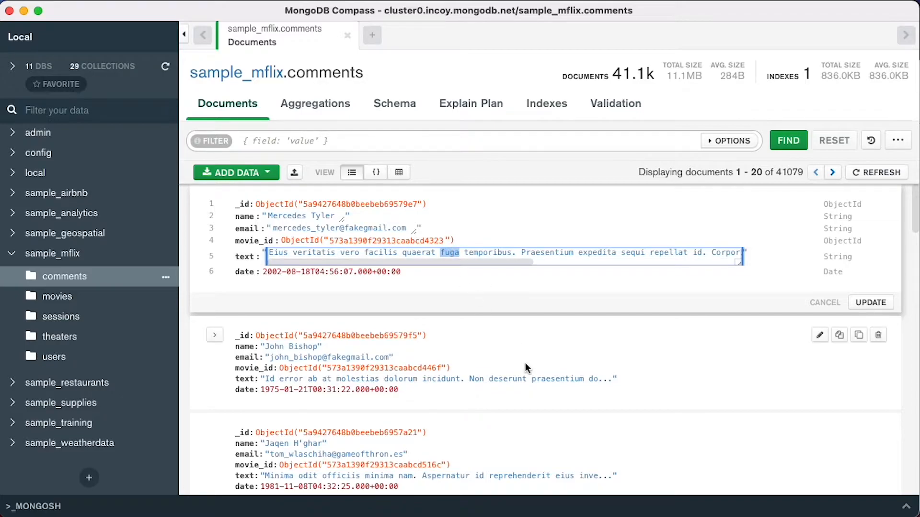
Filter the comments with {text: {$regex : /fuga/ }}, run the query and inspect the second result's full text.
{"action": "left_click", "coordinate": [422, 144]}
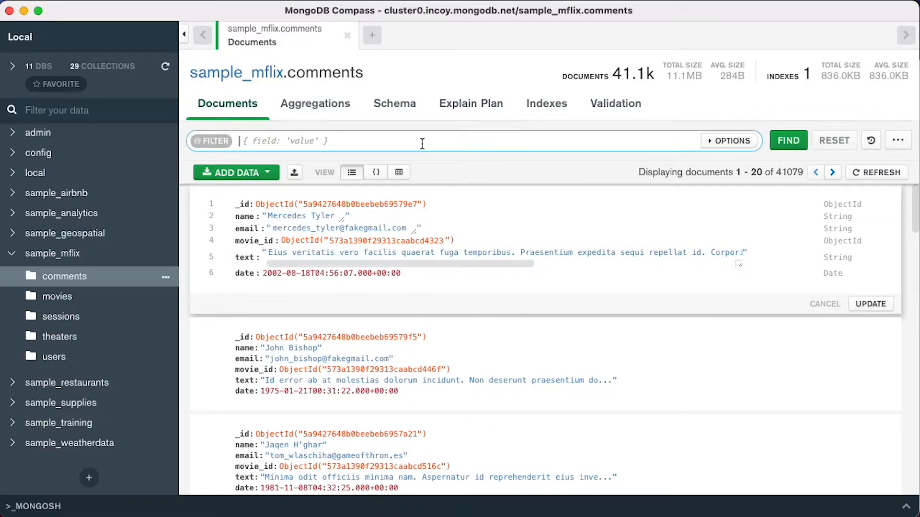
{"action": "type", "text": "{"}
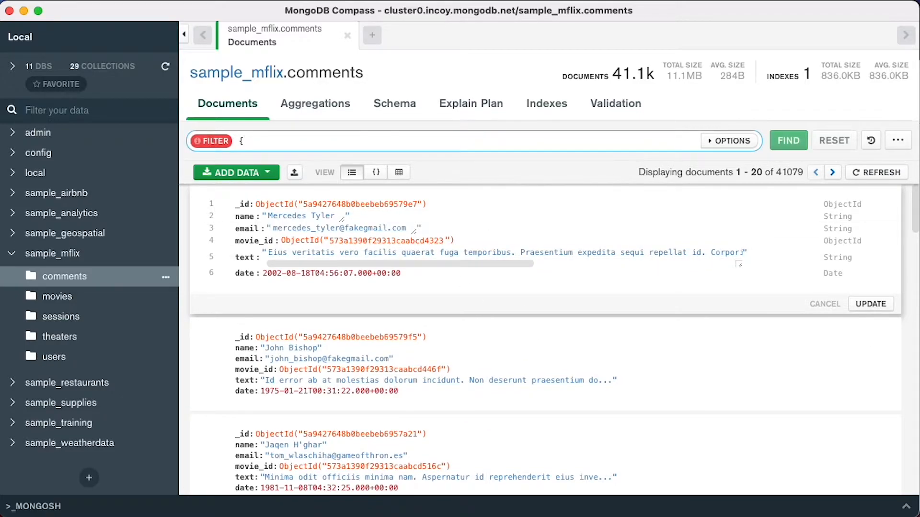
{"action": "type", "text": "text: {}}"}
{"action": "key", "text": "Left"}
{"action": "key", "text": "Left"}
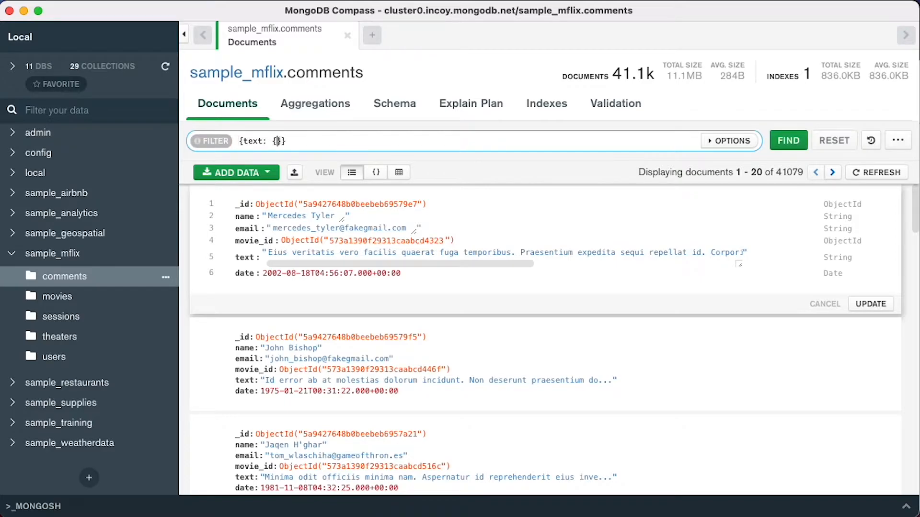
{"action": "type", "text": "$reg"}
{"action": "key", "text": "Return"}
{"action": "type", "text": ": "}
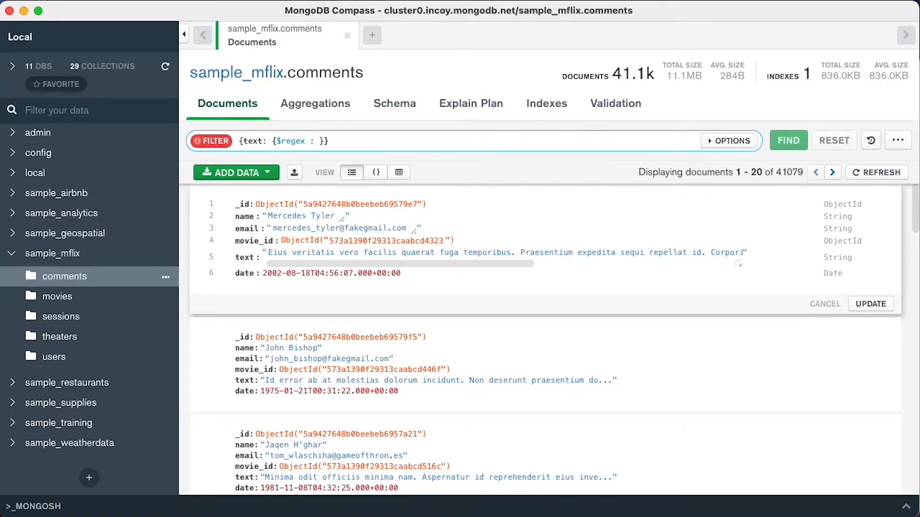
{"action": "type", "text": "//"}
{"action": "key", "text": "Left"}
{"action": "key", "text": "Left"}
{"action": "type", "text": "fuga"}
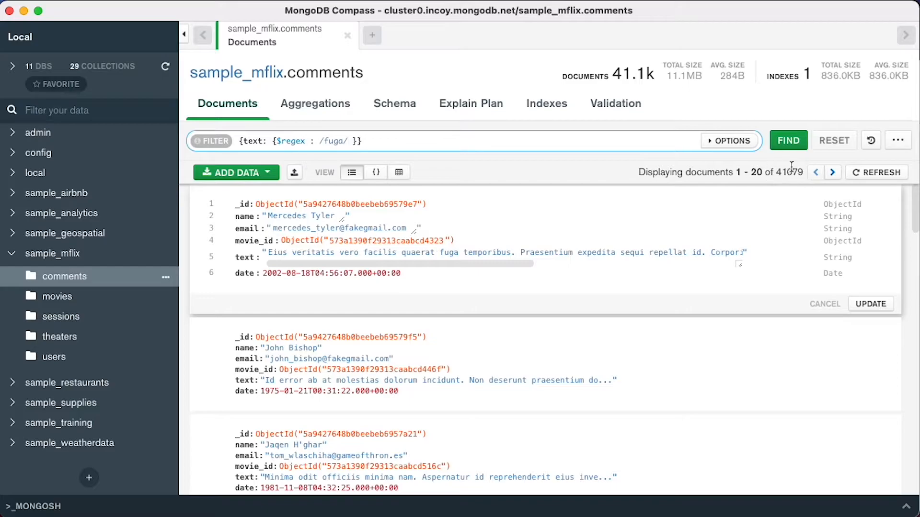
{"action": "left_click", "coordinate": [789, 143]}
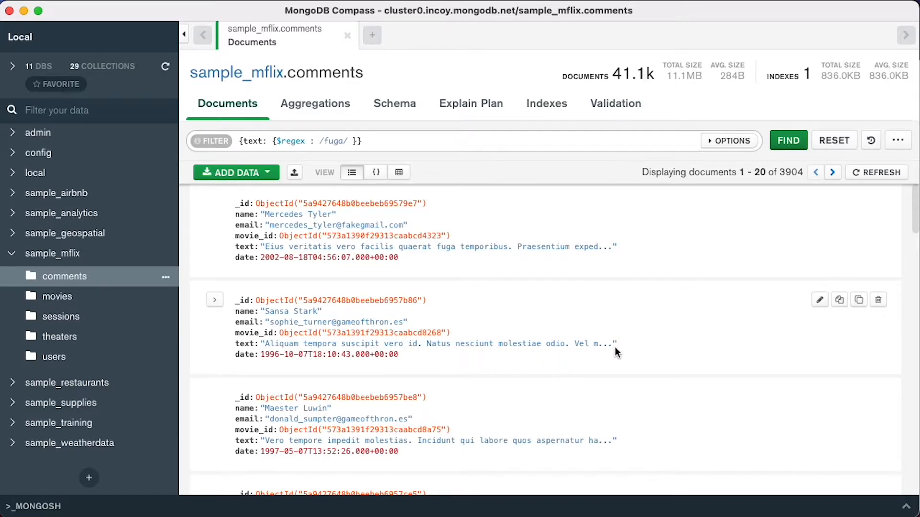
{"action": "double_click", "coordinate": [602, 344]}
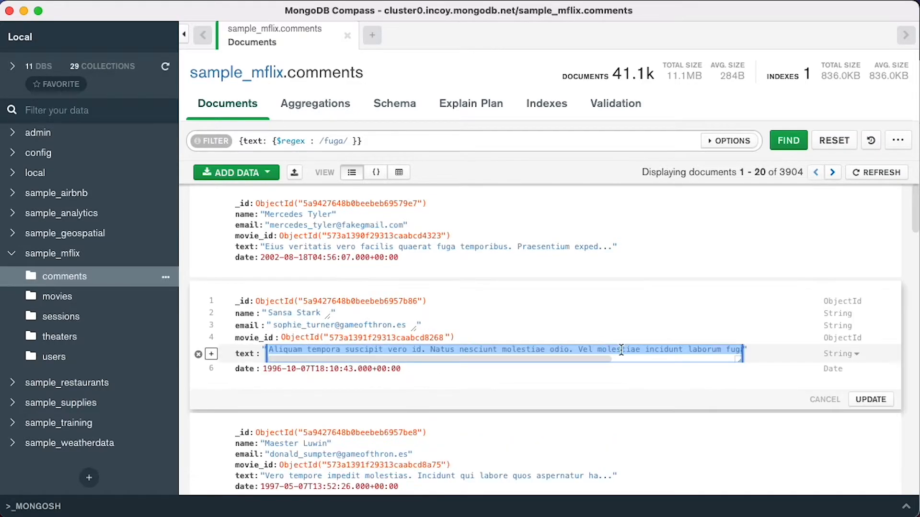
Copy the phrase "laborum fuga" from the second result's text field.
{"action": "left_click_drag", "start_coordinate": [606, 361], "coordinate": [643, 359]}
{"action": "left_click", "coordinate": [653, 318]}
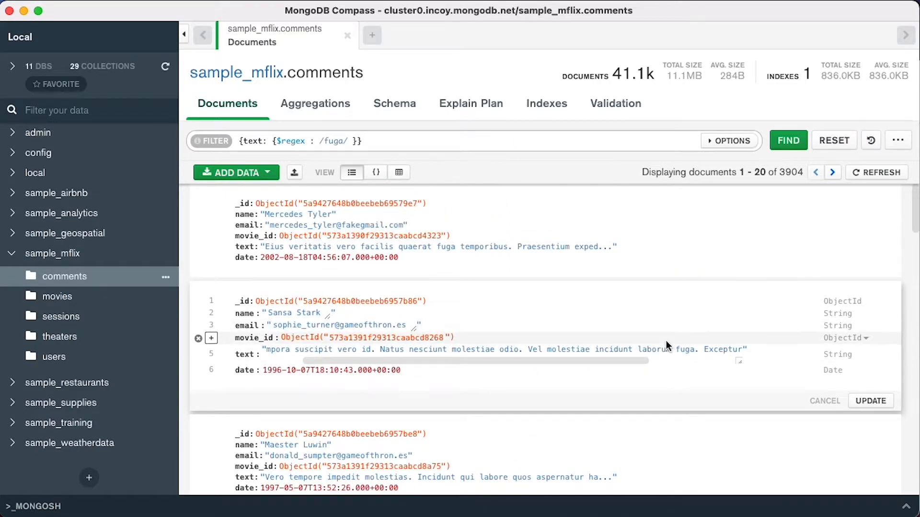
{"action": "scroll", "coordinate": [632, 352], "scroll_direction": "down", "scroll_amount": 2}
{"action": "scroll", "coordinate": [640, 352], "scroll_direction": "down", "scroll_amount": 1}
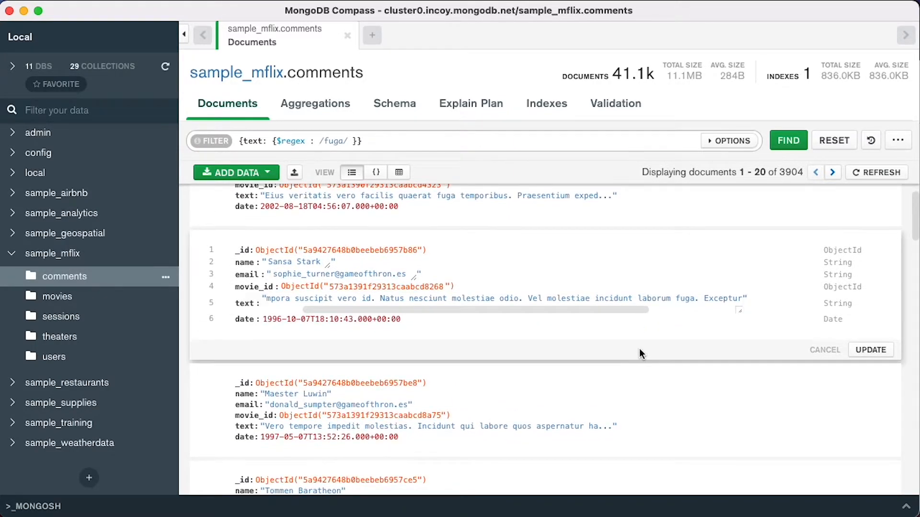
{"action": "left_click", "coordinate": [638, 298]}
{"action": "left_click_drag", "start_coordinate": [695, 299], "coordinate": [638, 303]}
{"action": "key", "text": "ctrl+c"}
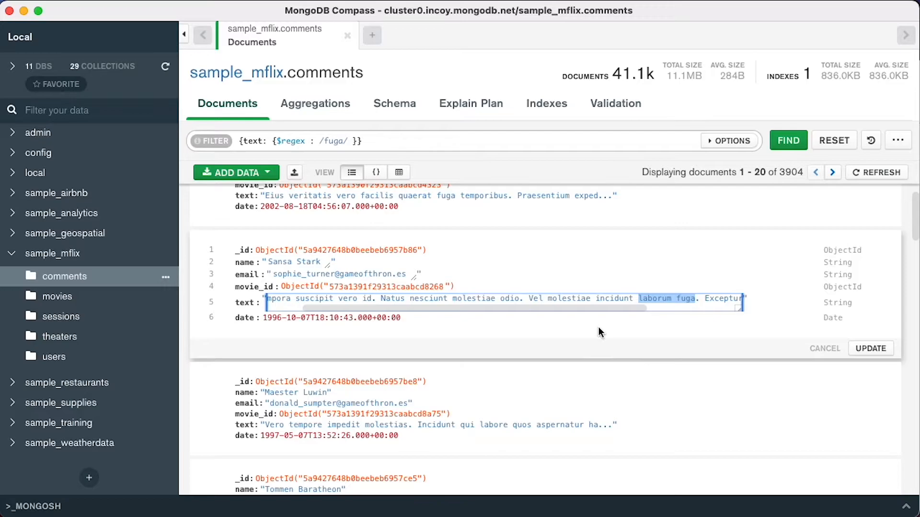
Change the comments filter's pattern to the copied phrase, {text: {$regex : /laborum fuga/ }}, and run the query.
{"action": "left_click", "coordinate": [334, 142]}
{"action": "double_click", "coordinate": [335, 141]}
{"action": "key", "text": "ctrl+v"}
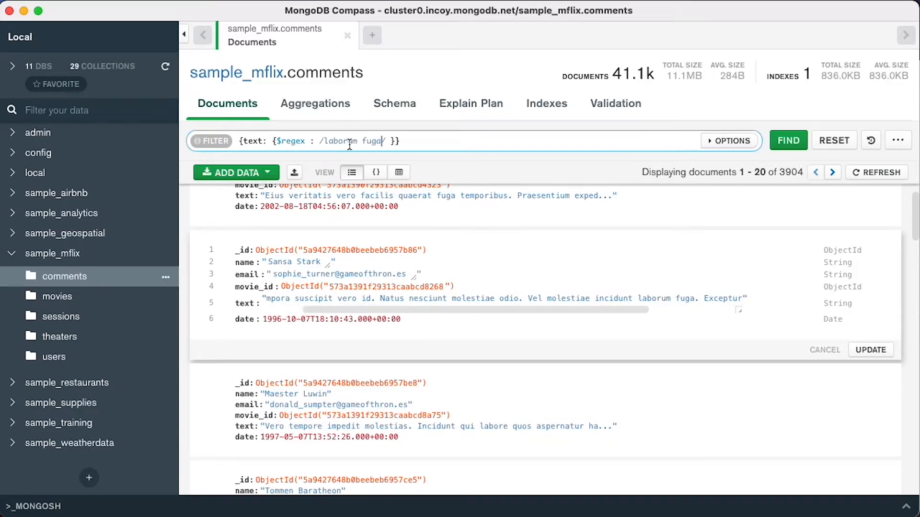
{"action": "left_click", "coordinate": [784, 145]}
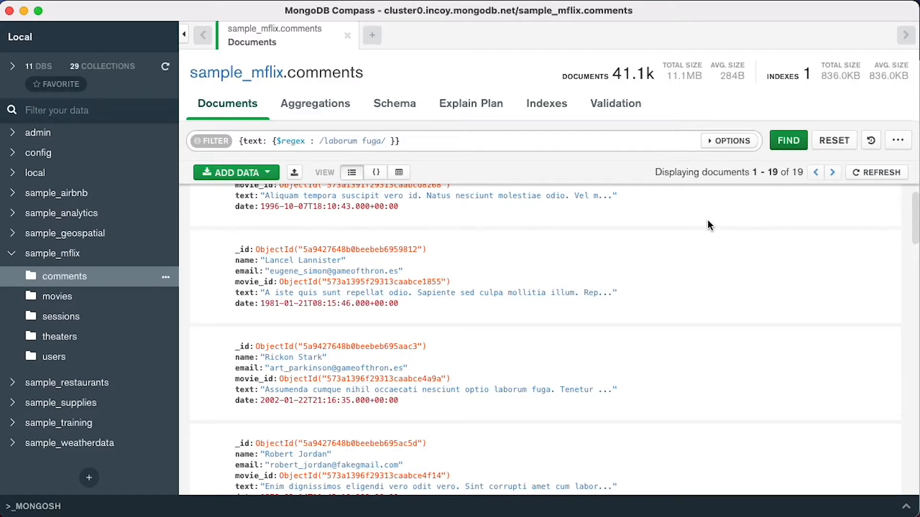
Check the first result's full text for the phrase "laborum fuga" and look through the other matching comments.
{"action": "scroll", "coordinate": [668, 242], "scroll_direction": "up", "scroll_amount": 2}
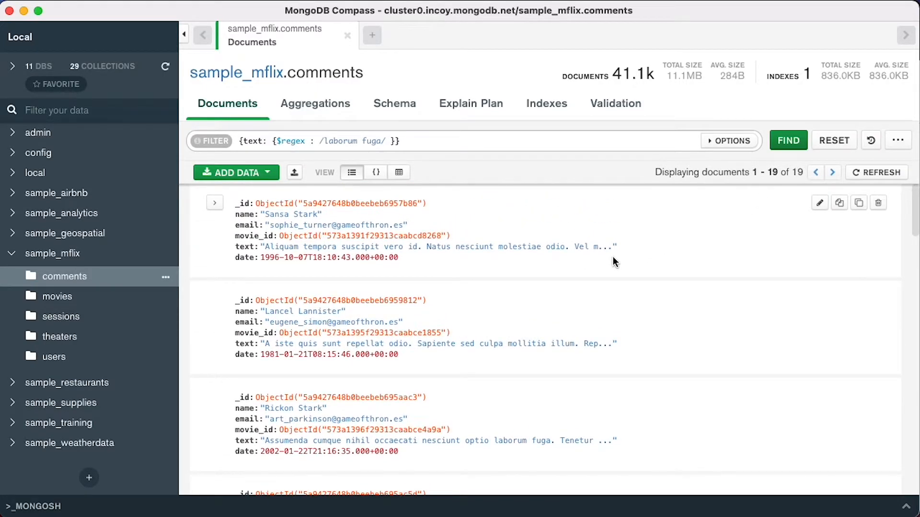
{"action": "double_click", "coordinate": [612, 248]}
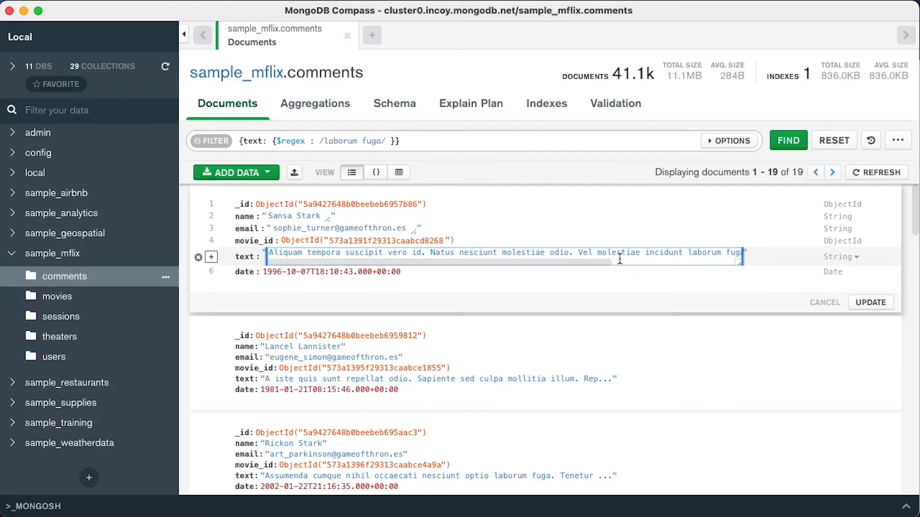
{"action": "scroll", "coordinate": [606, 263], "scroll_direction": "right", "scroll_amount": 3}
{"action": "left_click_drag", "start_coordinate": [633, 253], "coordinate": [688, 254]}
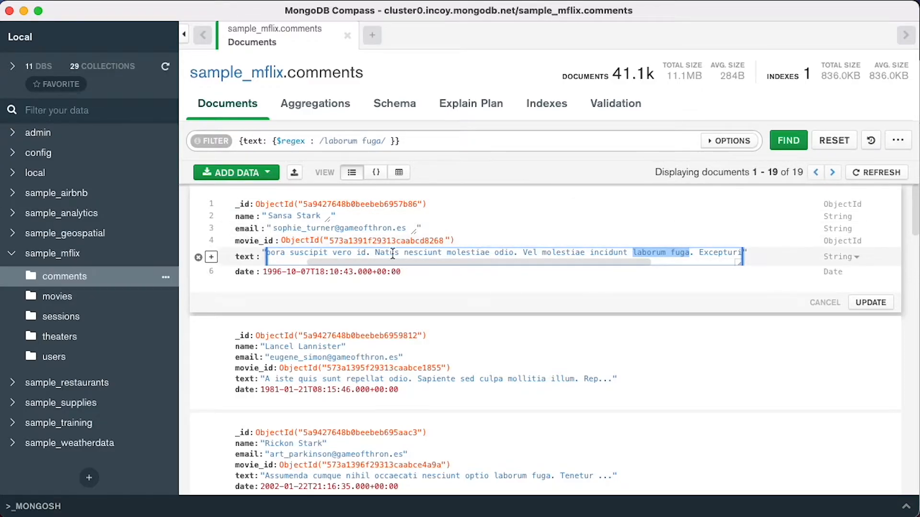
{"action": "left_click", "coordinate": [502, 293]}
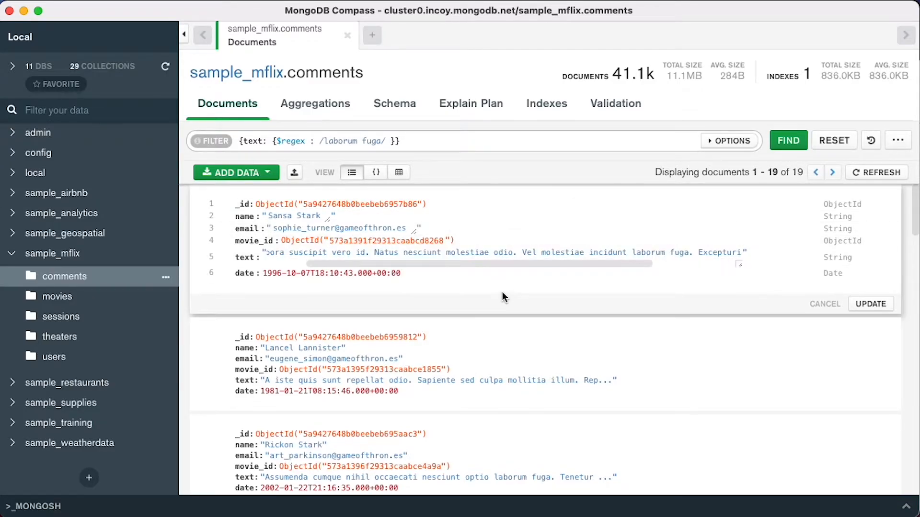
{"action": "scroll", "coordinate": [502, 291], "scroll_direction": "down", "scroll_amount": 7}
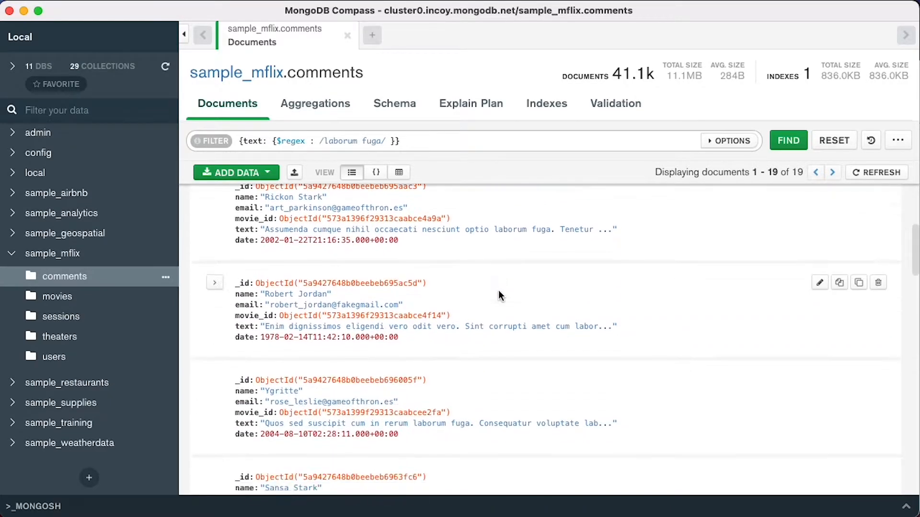
{"action": "left_click_drag", "start_coordinate": [239, 141], "coordinate": [411, 149]}
{"action": "left_click", "coordinate": [411, 140]}
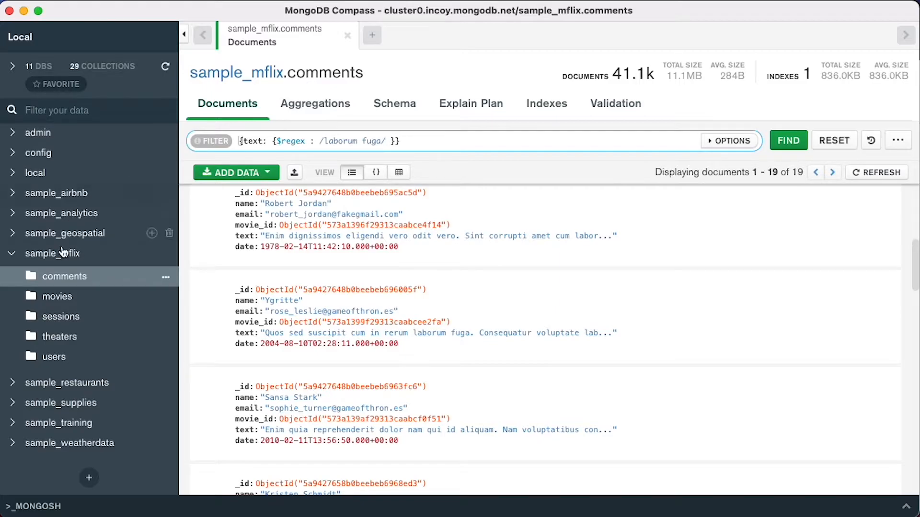
Open the movies collection and view its documents as JSON and as a table before returning to the list view.
{"action": "left_click", "coordinate": [58, 302]}
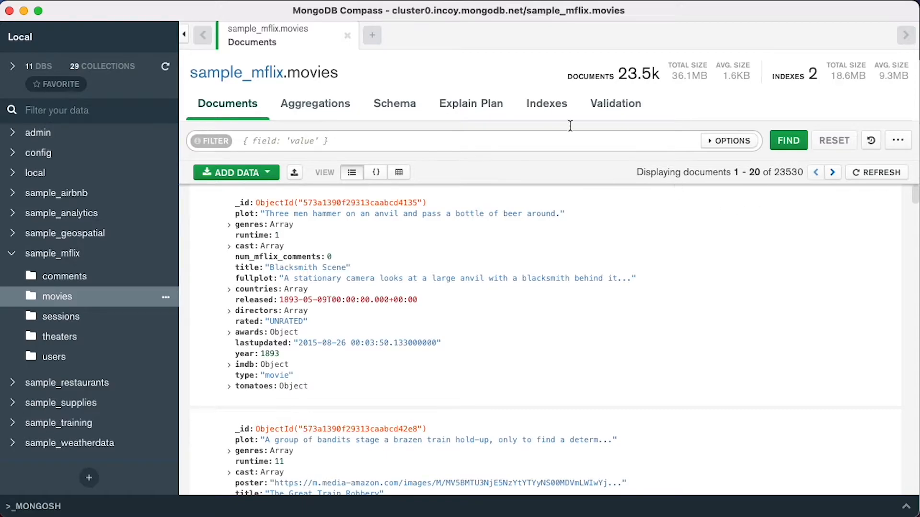
{"action": "left_click", "coordinate": [376, 175]}
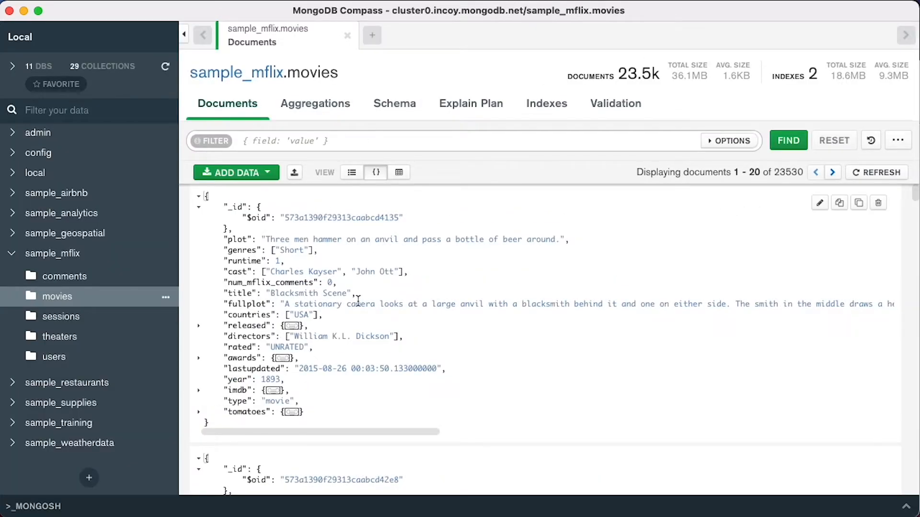
{"action": "left_click", "coordinate": [399, 174]}
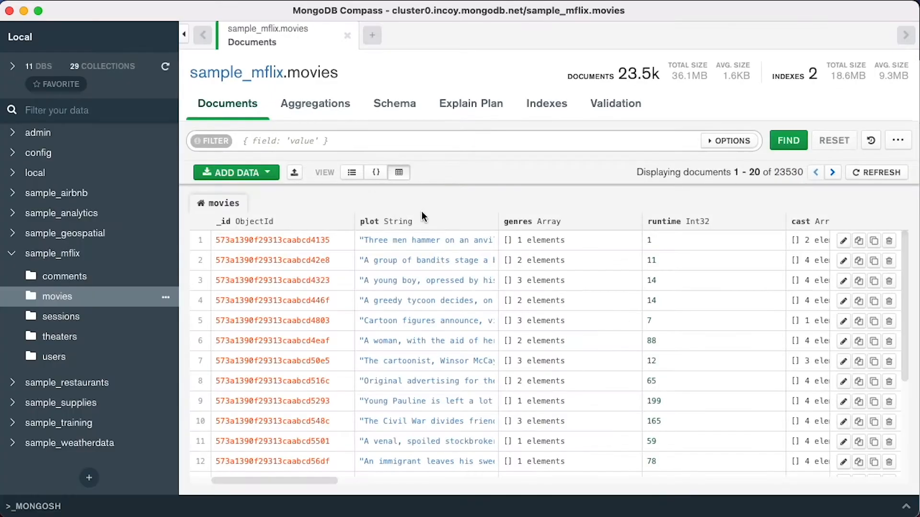
{"action": "left_click", "coordinate": [376, 173]}
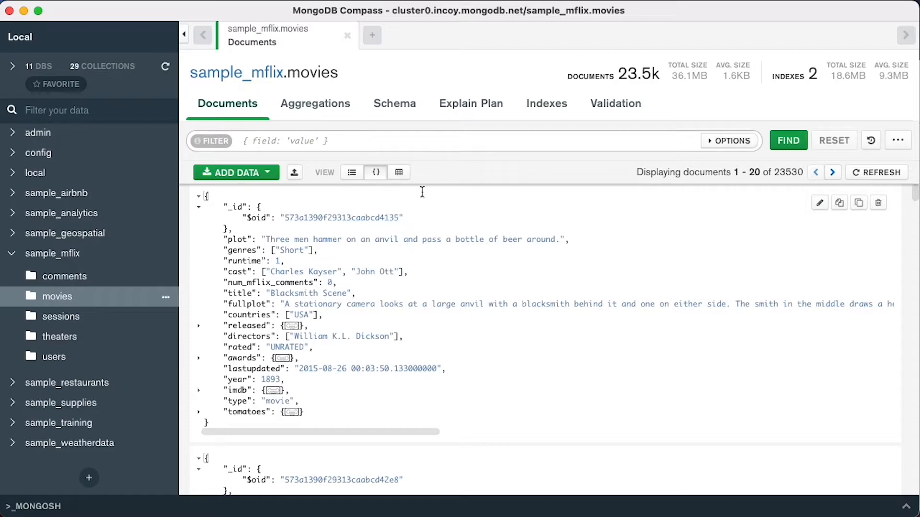
{"action": "left_click", "coordinate": [352, 172]}
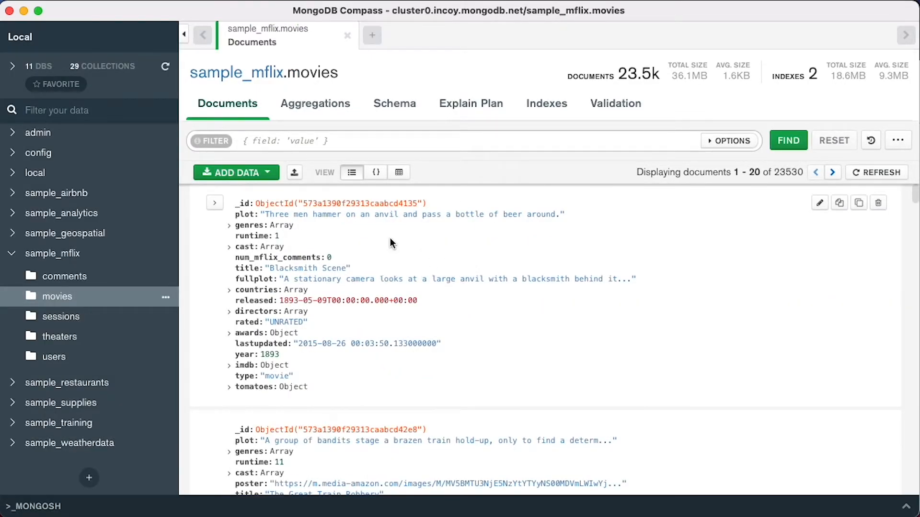
Filter the movies with {year: 2016} and run the query.
{"action": "left_click", "coordinate": [347, 142]}
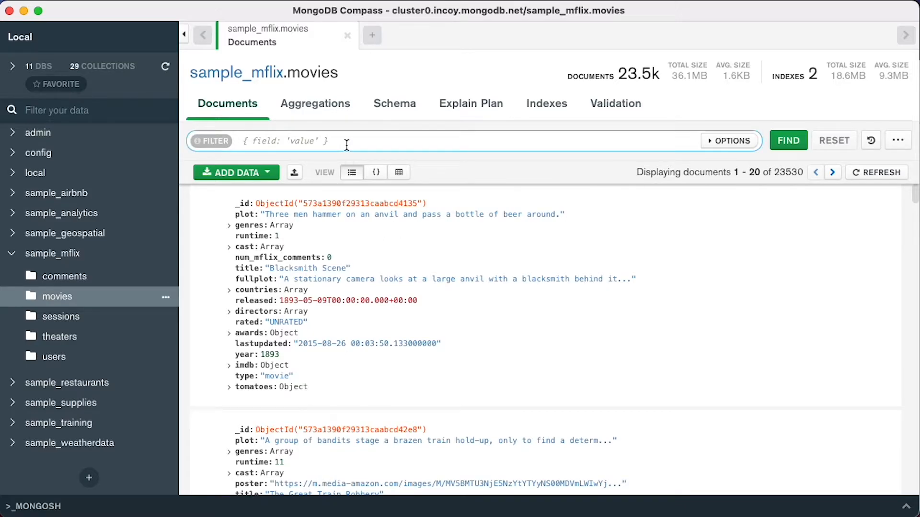
{"action": "type", "text": "{"}
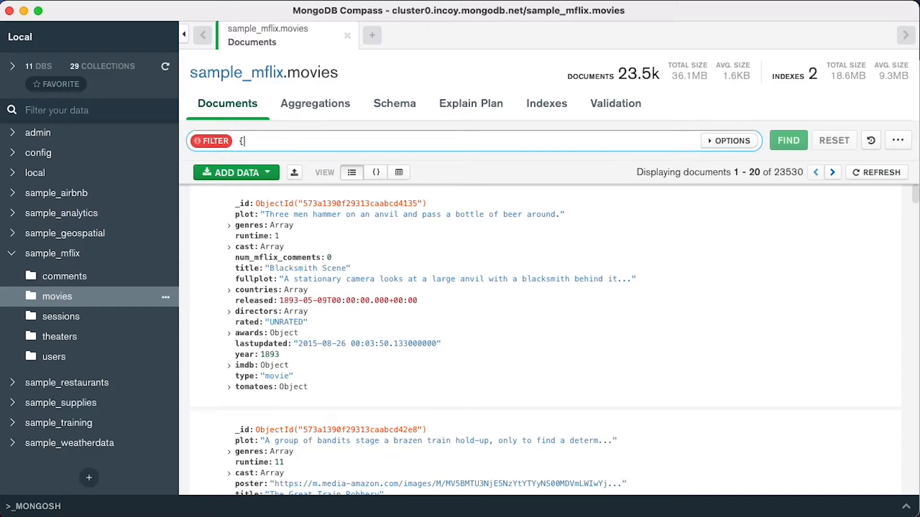
{"action": "type", "text": "year: 2016}"}
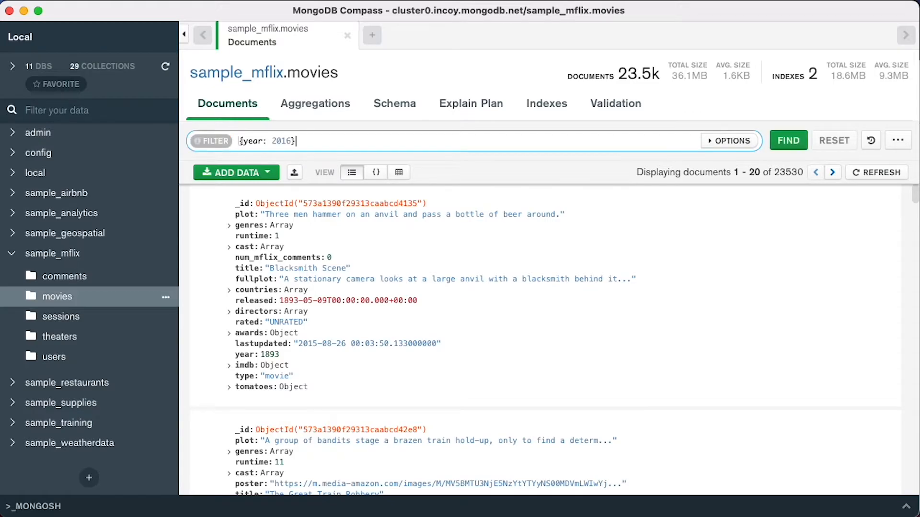
{"action": "left_click", "coordinate": [803, 141]}
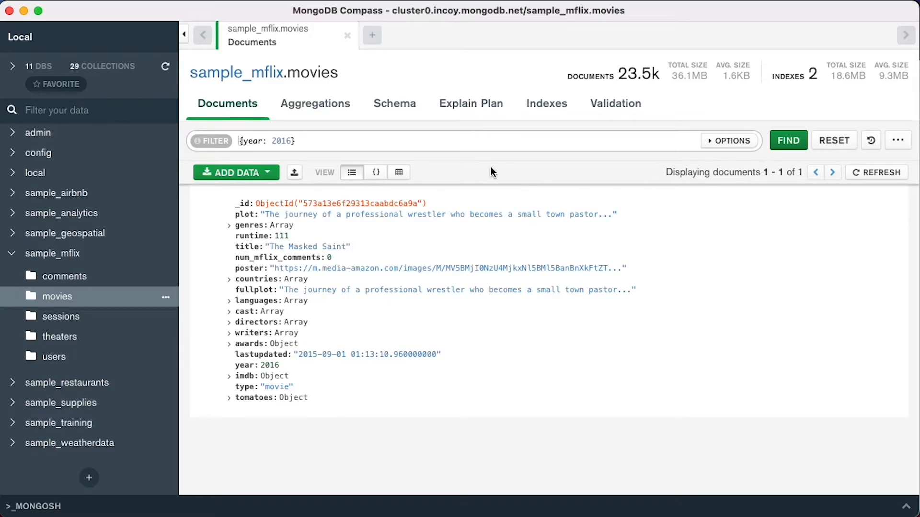
{"action": "left_click", "coordinate": [250, 145]}
{"action": "key", "text": "super+a"}
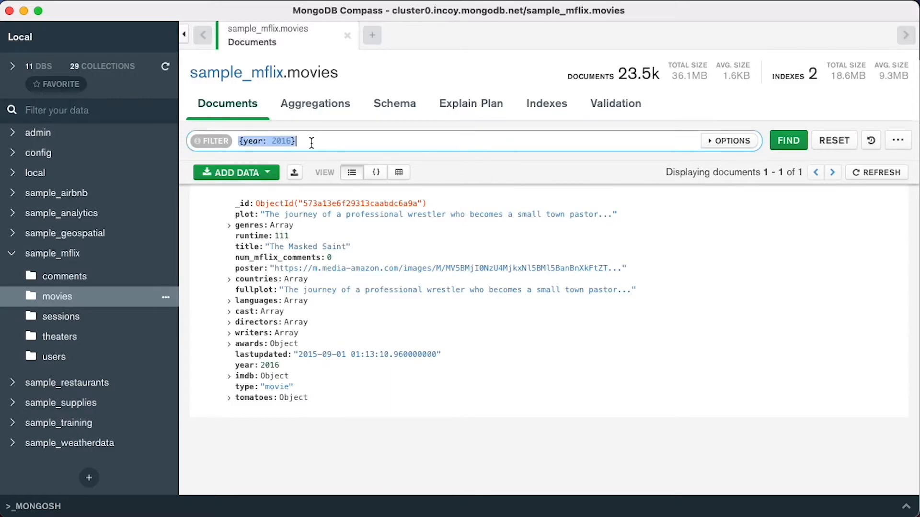
{"action": "left_click", "coordinate": [259, 142]}
{"action": "double_click", "coordinate": [259, 144]}
{"action": "double_click", "coordinate": [282, 142]}
Open the MONGOSH shell, make its area taller and place the cursor at the prompt.
{"action": "left_click", "coordinate": [47, 507]}
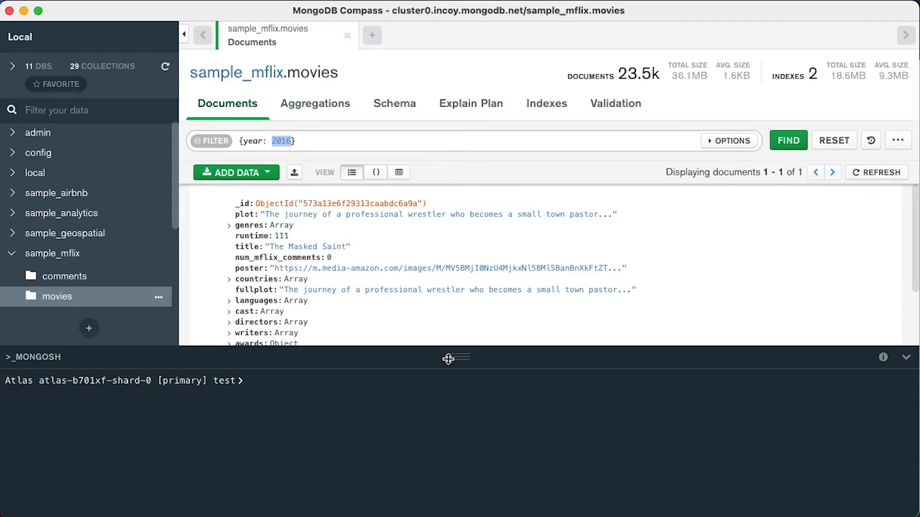
{"action": "left_click_drag", "start_coordinate": [446, 357], "coordinate": [431, 312]}
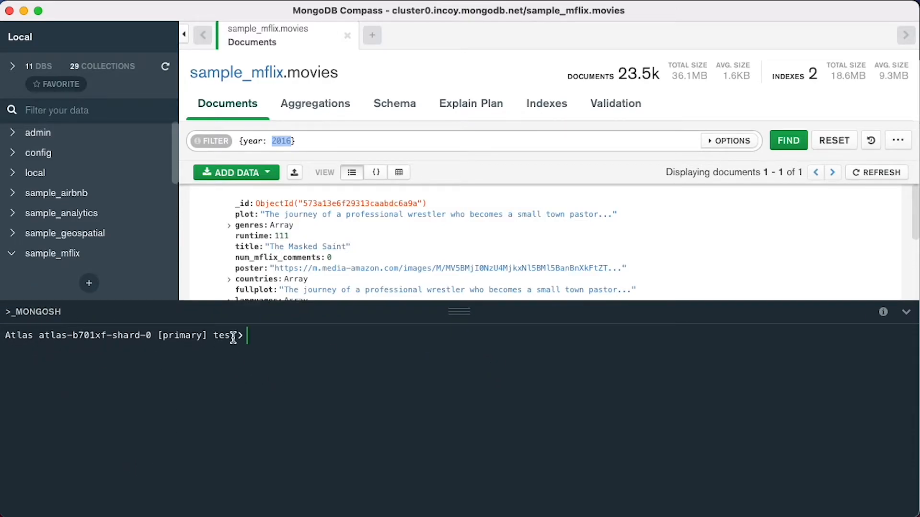
{"action": "left_click_drag", "start_coordinate": [214, 335], "coordinate": [233, 335]}
{"action": "left_click", "coordinate": [272, 337]}
Switch the shell to the sample_mflix database and list its collections.
{"action": "type", "text": "use sample_mflix"}
{"action": "key", "text": "Return"}
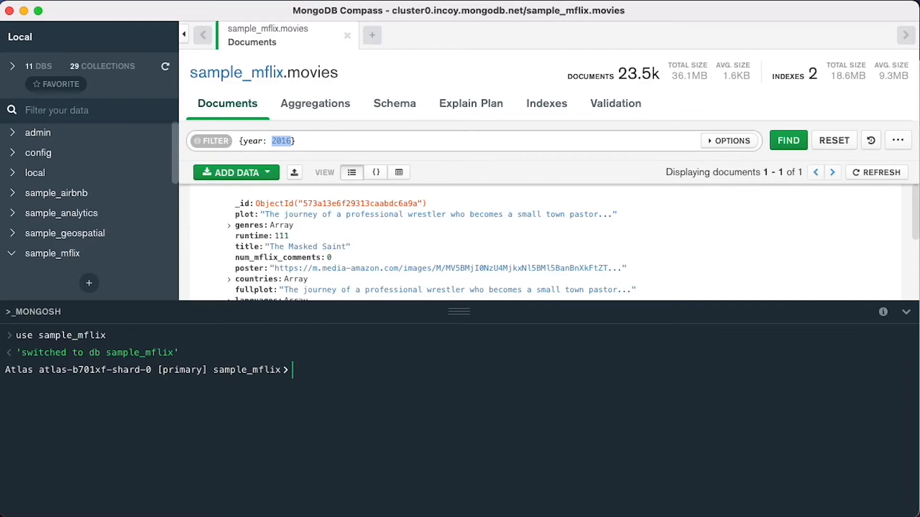
{"action": "type", "text": "show collections"}
{"action": "key", "text": "Return"}
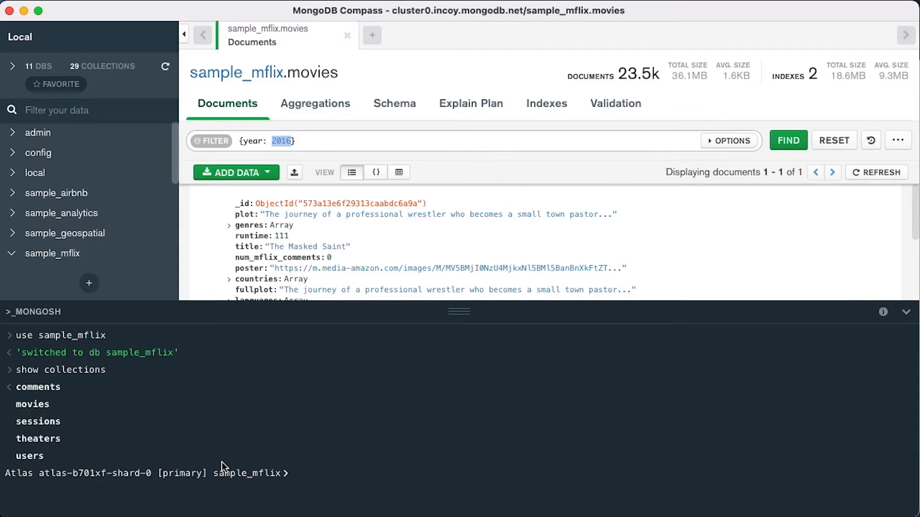
Query the movies collection in the shell with db.movies.find({year:2016}) and review the returned document.
{"action": "double_click", "coordinate": [39, 402]}
{"action": "left_click", "coordinate": [310, 479]}
{"action": "type", "text": "db.movies.find("}
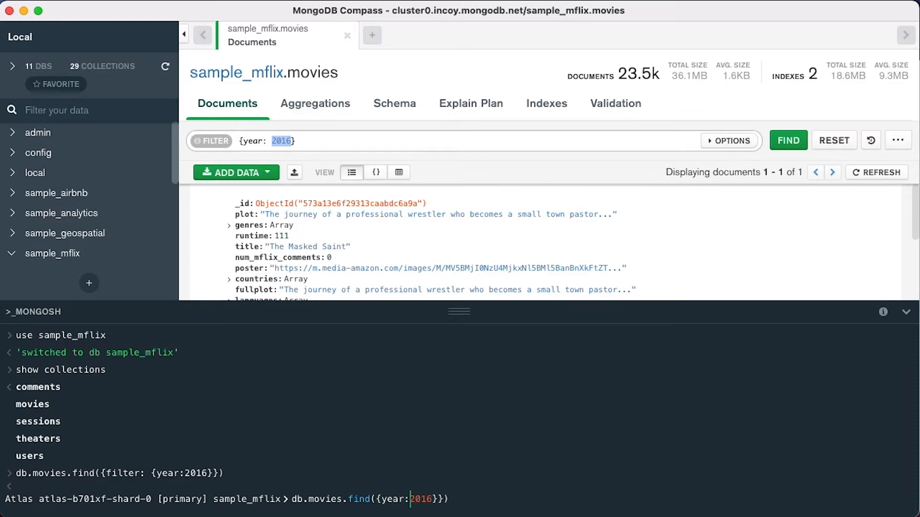
{"action": "key", "text": "Right"}
{"action": "key", "text": "Right"}
{"action": "key", "text": "Right"}
{"action": "key", "text": "Right"}
{"action": "key", "text": "Right"}
{"action": "key", "text": "Return"}
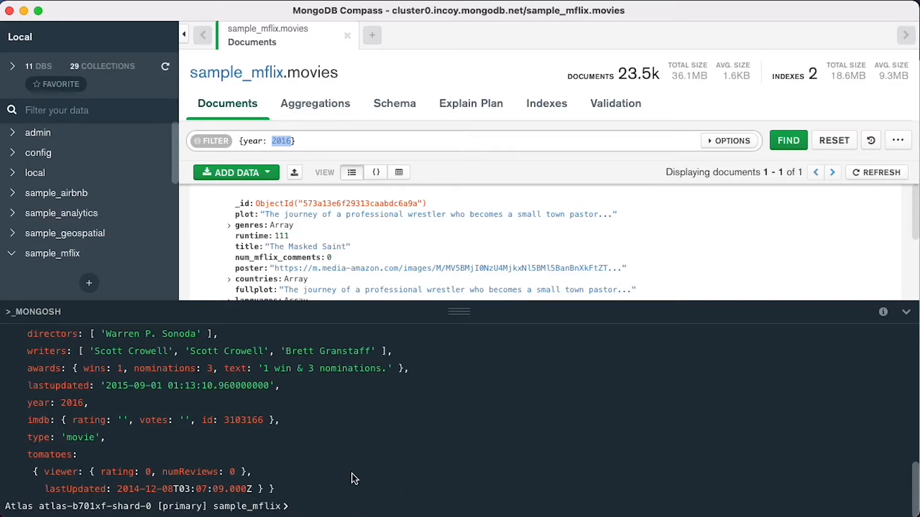
{"action": "scroll", "coordinate": [357, 454], "scroll_direction": "up", "scroll_amount": 5}
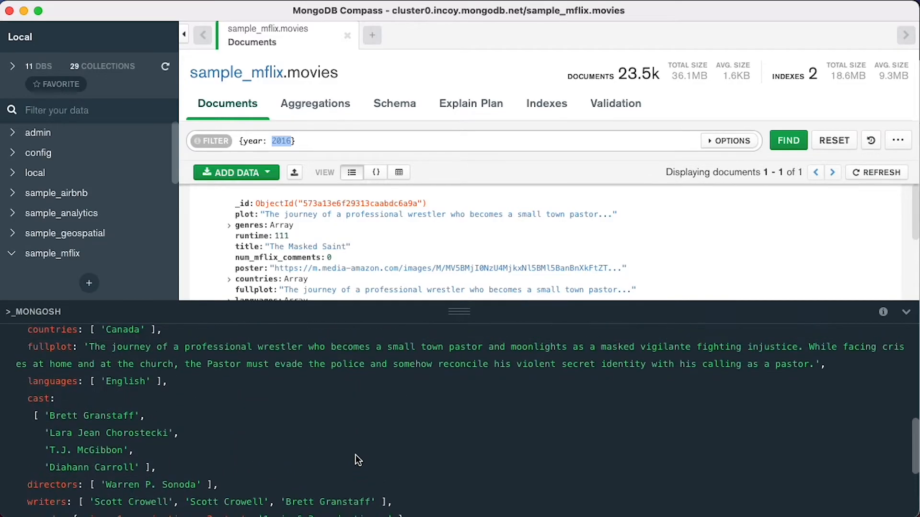
{"action": "scroll", "coordinate": [348, 460], "scroll_direction": "up", "scroll_amount": 3}
{"action": "scroll", "coordinate": [346, 458], "scroll_direction": "up", "scroll_amount": 5}
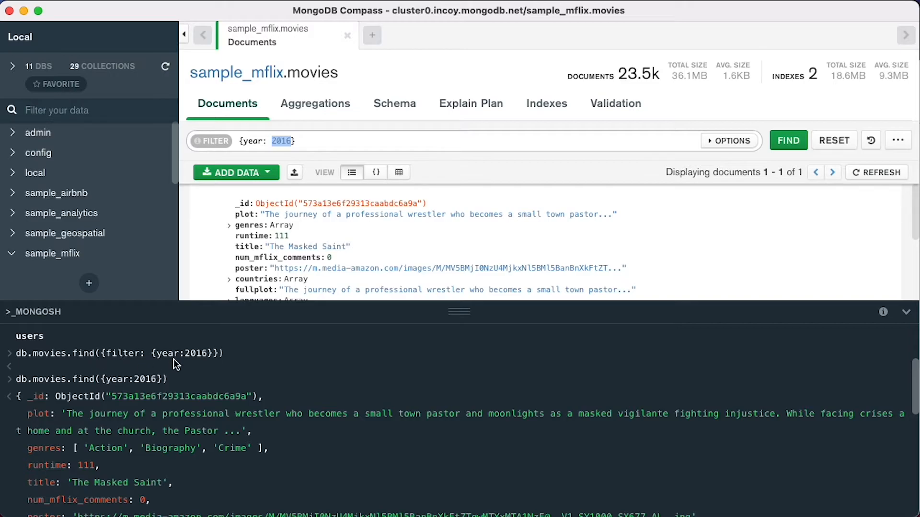
{"action": "scroll", "coordinate": [224, 398], "scroll_direction": "down", "scroll_amount": 5}
{"action": "scroll", "coordinate": [224, 398], "scroll_direction": "down", "scroll_amount": 6}
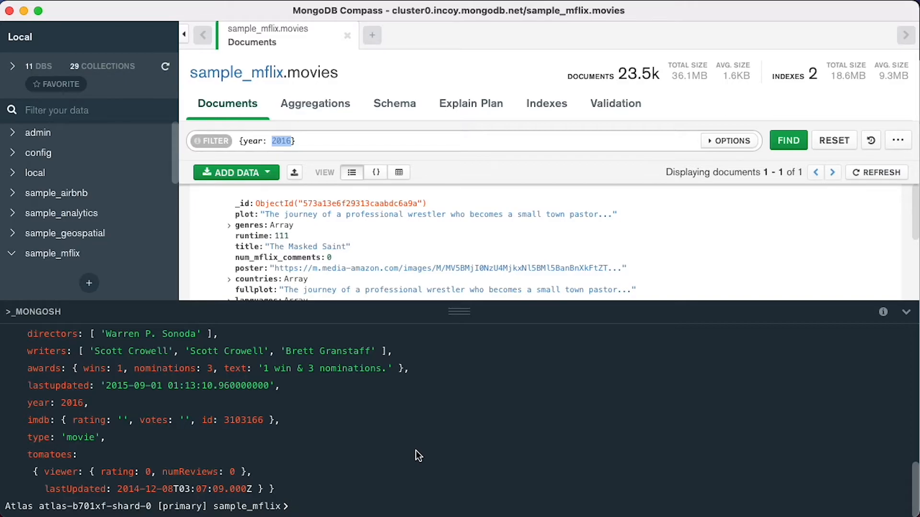
{"action": "type", "text": "db.movies.find({year:2016})"}
{"action": "key", "text": "BackSpace"}
{"action": "key", "text": "BackSpace"}
{"action": "key", "text": "BackSpace"}
{"action": "key", "text": "BackSpace"}
{"action": "key", "text": "BackSpace"}
{"action": "key", "text": "BackSpace"}
{"action": "key", "text": "BackSpace"}
{"action": "key", "text": "BackSpace"}
{"action": "key", "text": "BackSpace"}
{"action": "key", "text": "BackSpace"}
{"action": "key", "text": "BackSpace"}
{"action": "key", "text": "BackSpace"}
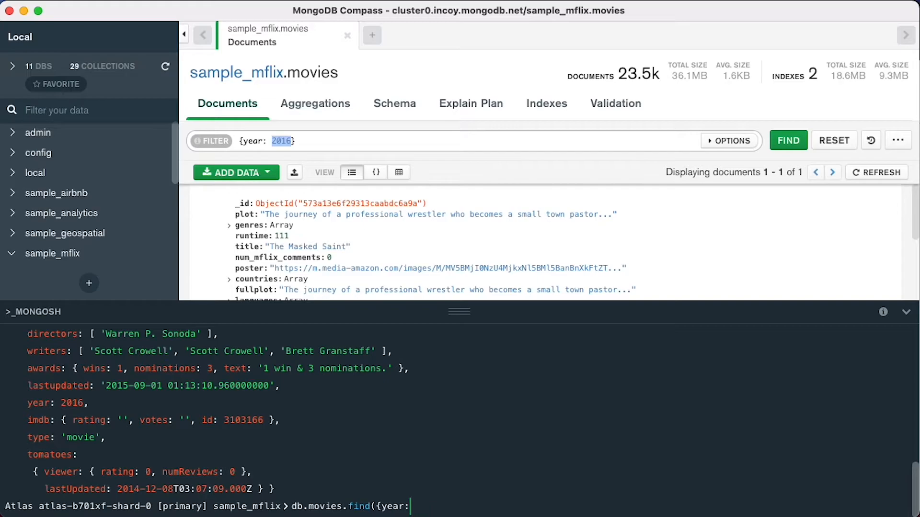
{"action": "type", "text": ")"}
{"action": "key", "text": "Left"}
{"action": "key", "text": "Left"}
{"action": "key", "text": "Left"}
{"action": "key", "text": "Left"}
{"action": "key", "text": "Left"}
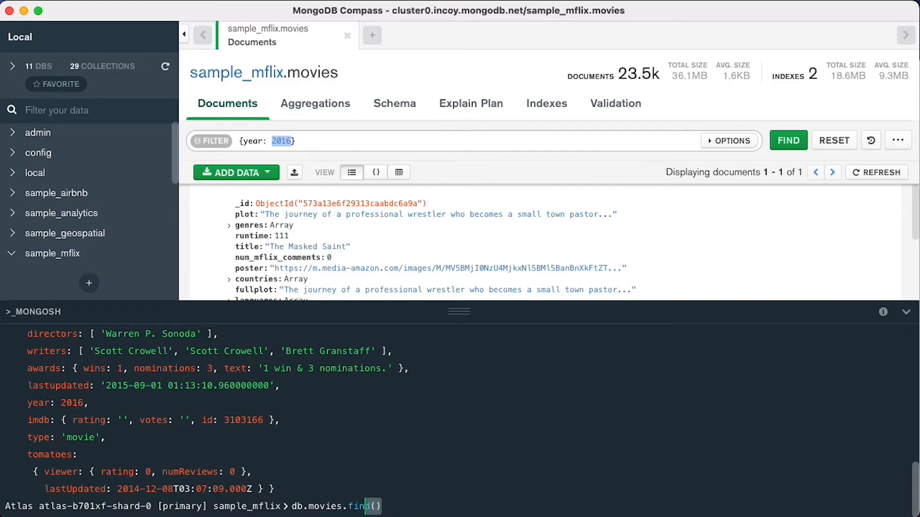
{"action": "key", "text": "Right"}
{"action": "key", "text": "Right"}
{"action": "key", "text": "Right"}
{"action": "key", "text": "Right"}
{"action": "key", "text": "Right"}
{"action": "key", "text": "BackSpace"}
{"action": "key", "text": "BackSpace"}
{"action": "key", "text": "BackSpace"}
{"action": "key", "text": "BackSpace"}
{"action": "key", "text": "BackSpace"}
{"action": "key", "text": "BackSpace"}
{"action": "key", "text": "BackSpace"}
{"action": "key", "text": "BackSpace"}
{"action": "key", "text": "BackSpace"}
{"action": "key", "text": "BackSpace"}
{"action": "key", "text": "BackSpace"}
{"action": "key", "text": "BackSpace"}
{"action": "key", "text": "BackSpace"}
{"action": "key", "text": "BackSpace"}
{"action": "key", "text": "BackSpace"}
{"action": "key", "text": "BackSpace"}
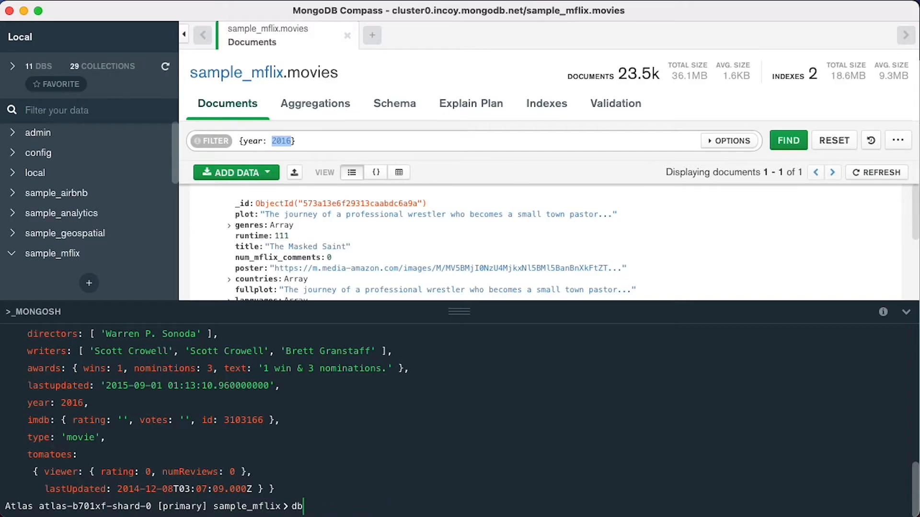
Clear the shell output with console.clear() and enlarge the MONGOSH area to cover most of the window.
{"action": "type", "text": "console.clear()"}
{"action": "key", "text": "Return"}
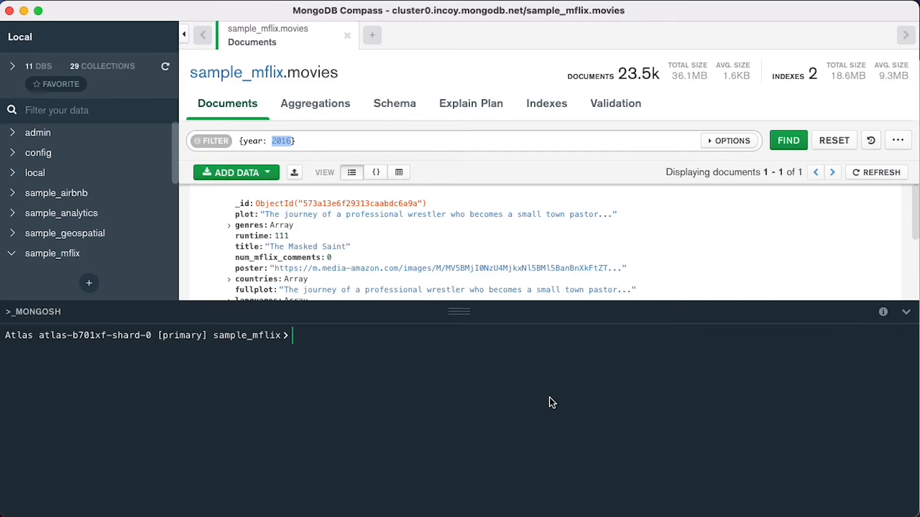
{"action": "left_click_drag", "start_coordinate": [480, 304], "coordinate": [464, 140]}
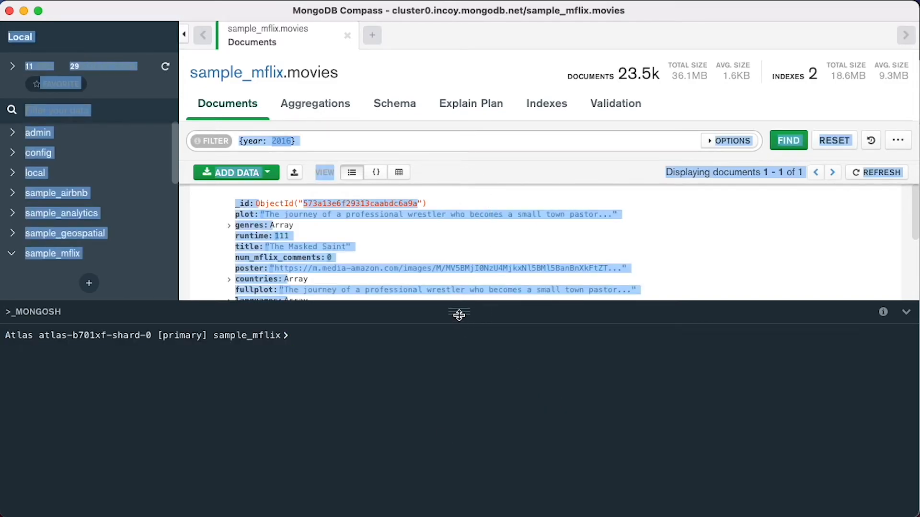
{"action": "left_click_drag", "start_coordinate": [459, 315], "coordinate": [460, 197]}
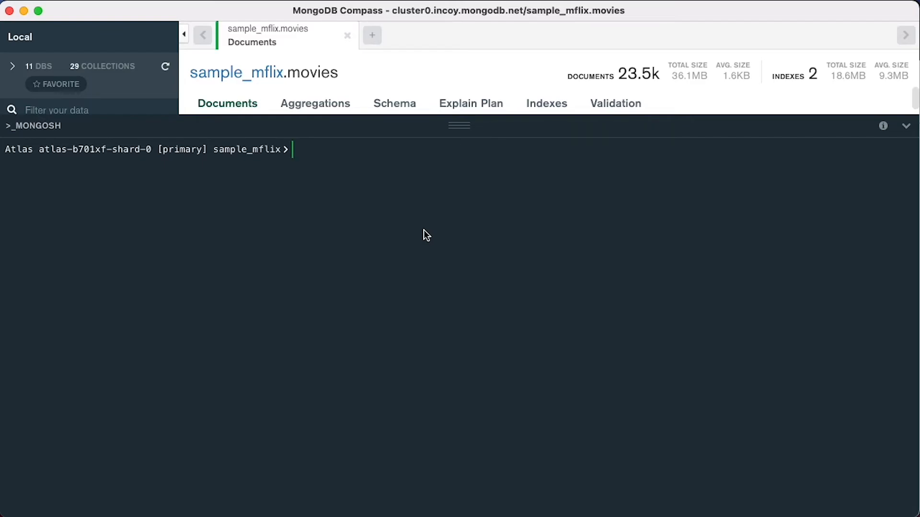
List all movies in the shell with db.movies.find({}), review the documents and load the next batch with it.
{"action": "type", "text": "db.movies.find)({})"}
{"action": "key", "text": "Return"}
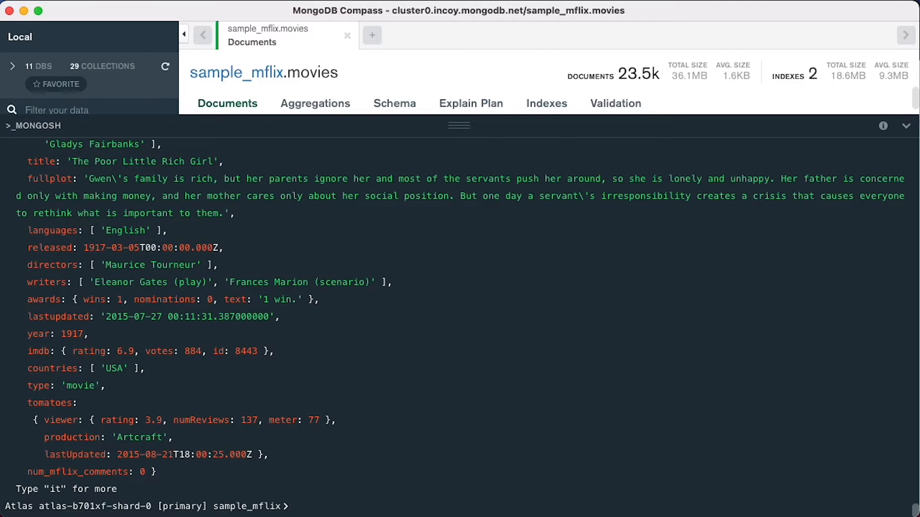
{"action": "scroll", "coordinate": [391, 317], "scroll_direction": "up", "scroll_amount": 20}
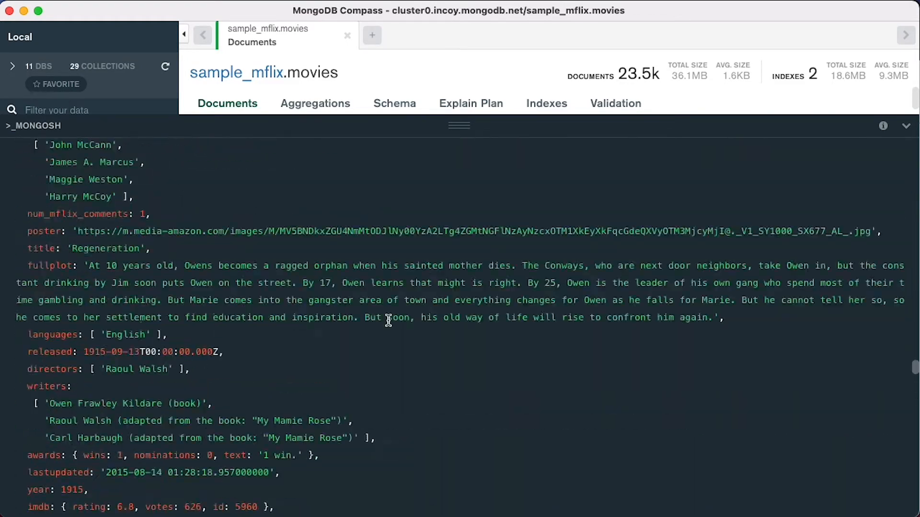
{"action": "scroll", "coordinate": [387, 321], "scroll_direction": "up", "scroll_amount": 15}
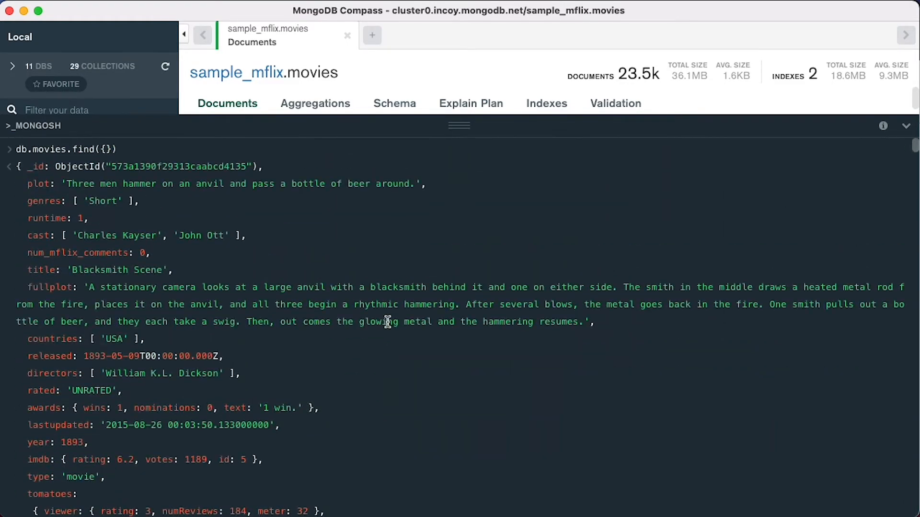
{"action": "scroll", "coordinate": [385, 323], "scroll_direction": "down", "scroll_amount": 10}
{"action": "scroll", "coordinate": [384, 323], "scroll_direction": "down", "scroll_amount": 15}
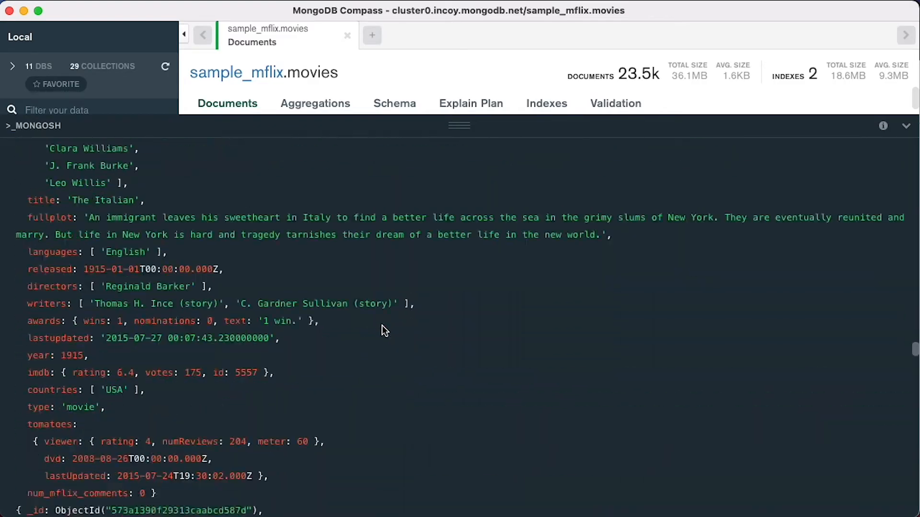
{"action": "scroll", "coordinate": [380, 327], "scroll_direction": "down", "scroll_amount": 15}
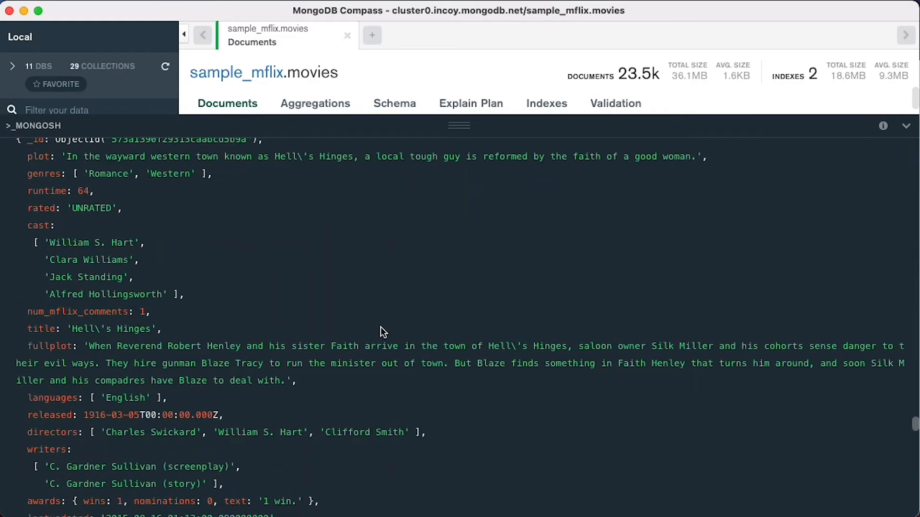
{"action": "scroll", "coordinate": [381, 331], "scroll_direction": "down", "scroll_amount": 10}
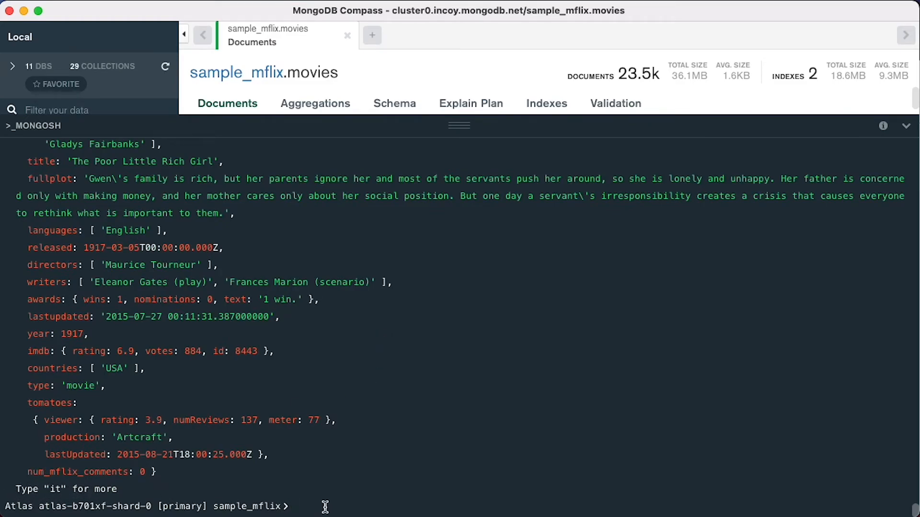
{"action": "type", "text": "it"}
{"action": "key", "text": "Return"}
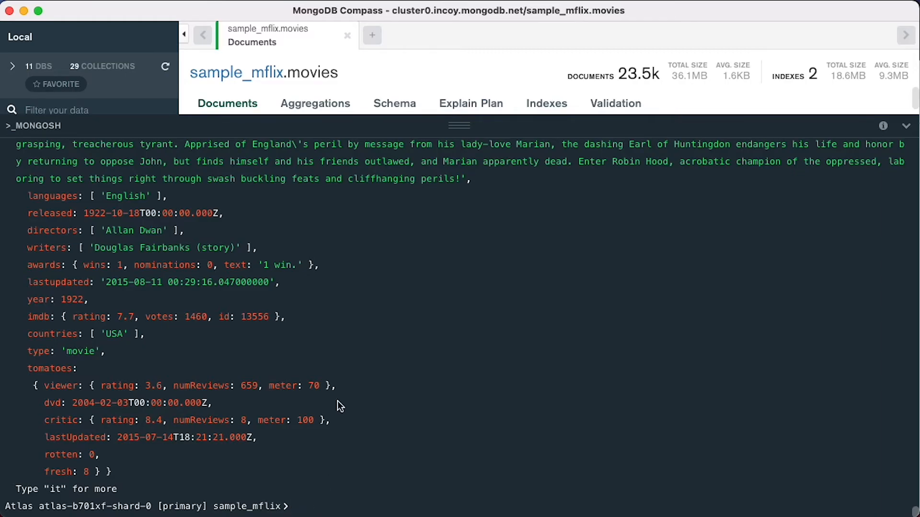
Shrink the MONGOSH area, remove the year filter and run the query on all movies.
{"action": "left_click_drag", "start_coordinate": [461, 126], "coordinate": [462, 380]}
{"action": "scroll", "coordinate": [466, 302], "scroll_direction": "down", "scroll_amount": 2}
{"action": "scroll", "coordinate": [352, 259], "scroll_direction": "up", "scroll_amount": 1}
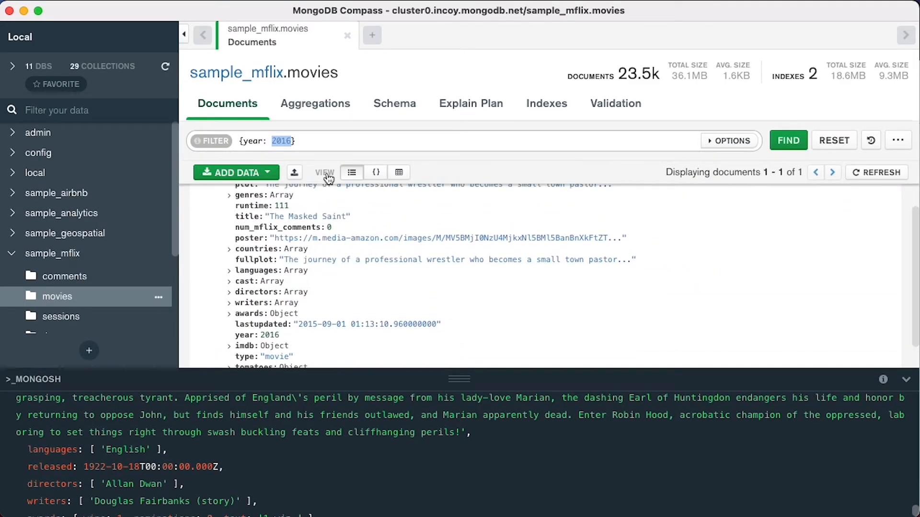
{"action": "left_click_drag", "start_coordinate": [298, 140], "coordinate": [215, 137]}
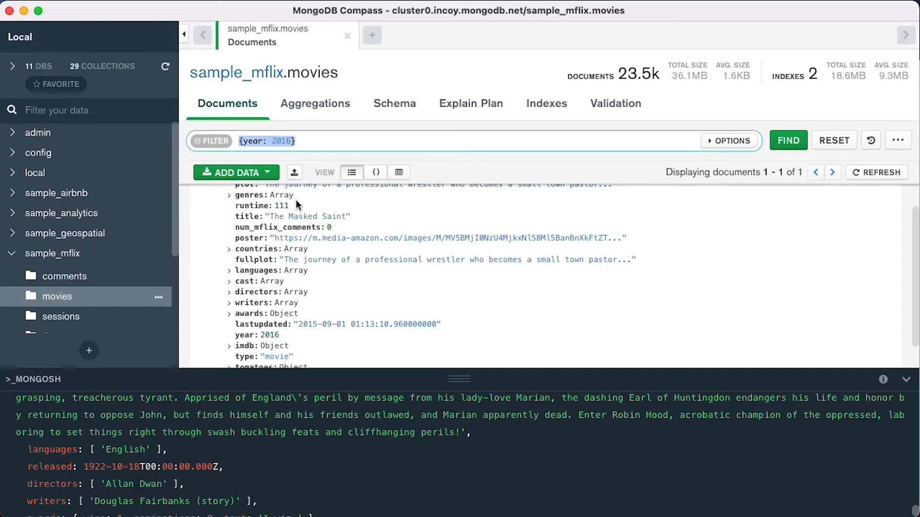
{"action": "key", "text": "BackSpace"}
{"action": "left_click", "coordinate": [788, 134]}
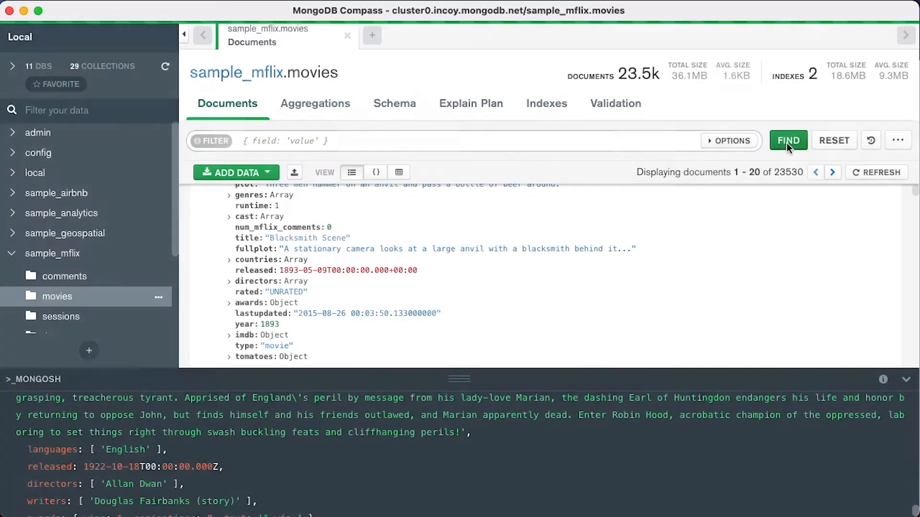
Collapse the MONGOSH shell and browse the unfiltered movie documents.
{"action": "scroll", "coordinate": [498, 459], "scroll_direction": "down", "scroll_amount": 5}
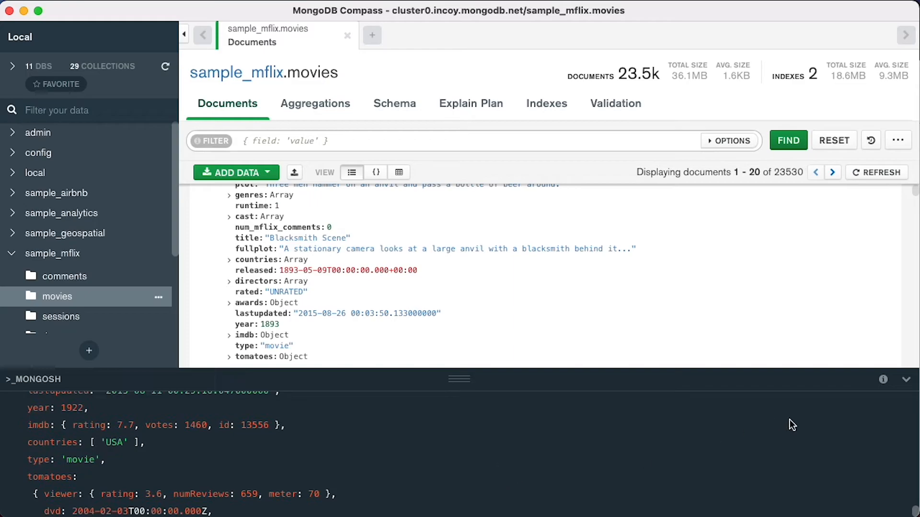
{"action": "left_click", "coordinate": [905, 378]}
{"action": "scroll", "coordinate": [781, 319], "scroll_direction": "down", "scroll_amount": 3}
{"action": "scroll", "coordinate": [787, 317], "scroll_direction": "down", "scroll_amount": 3}
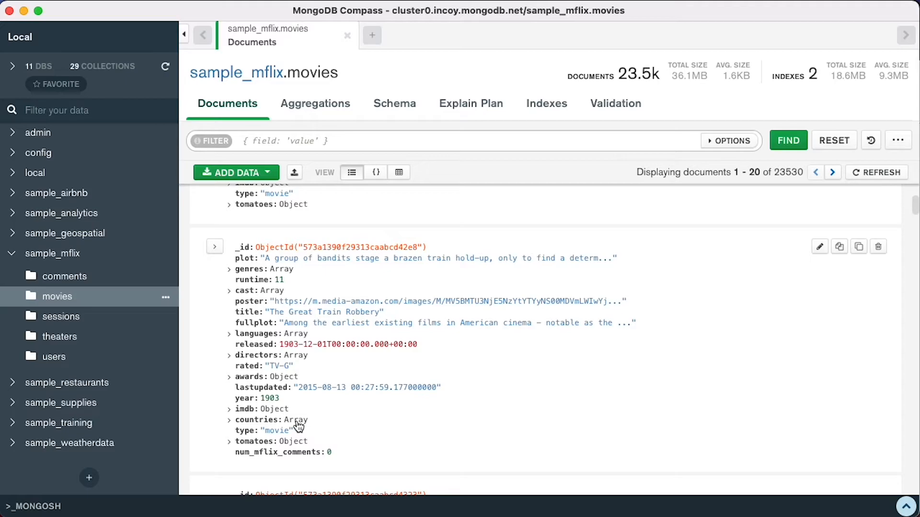
{"action": "scroll", "coordinate": [297, 426], "scroll_direction": "up", "scroll_amount": 4}
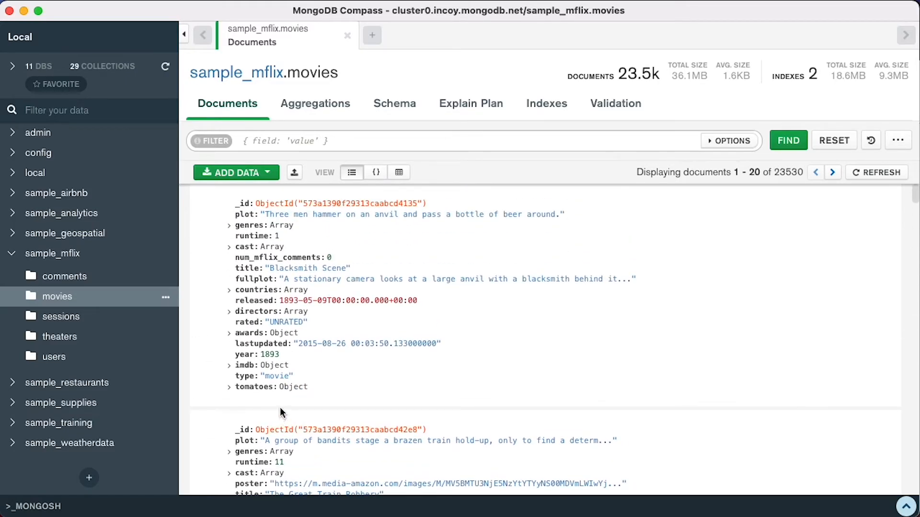
{"action": "scroll", "coordinate": [305, 393], "scroll_direction": "down", "scroll_amount": 13}
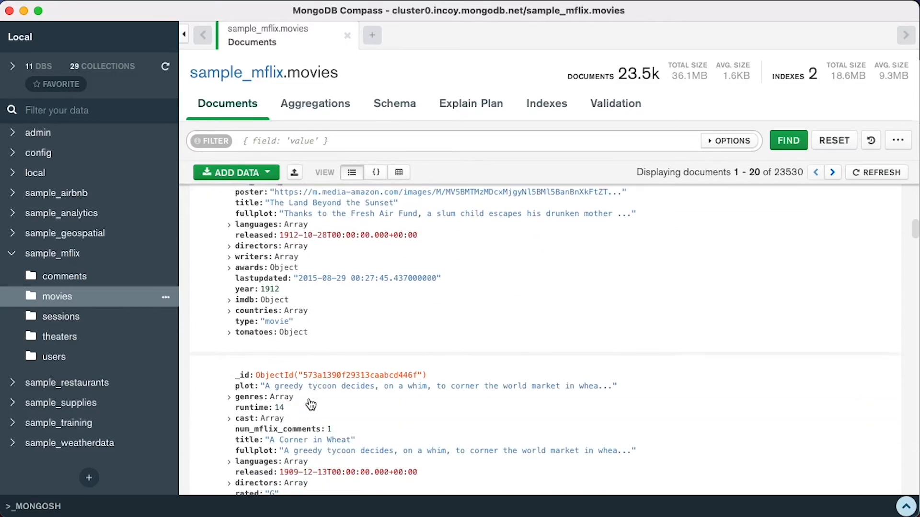
{"action": "scroll", "coordinate": [308, 402], "scroll_direction": "down", "scroll_amount": 1}
{"action": "scroll", "coordinate": [309, 404], "scroll_direction": "down", "scroll_amount": 1}
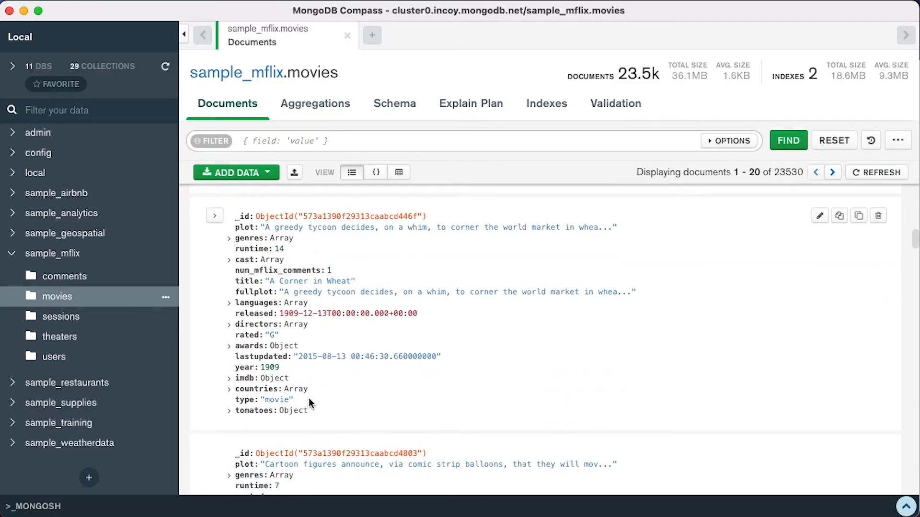
Expand the languages arrays of several movies, including "A Corner in Wheat" and "Traffic in Souls", to inspect their values.
{"action": "left_click", "coordinate": [230, 302]}
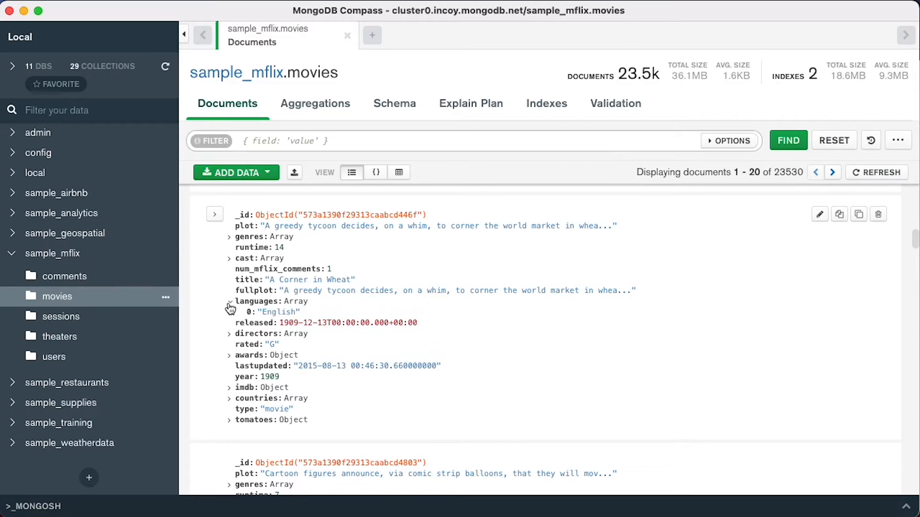
{"action": "double_click", "coordinate": [276, 312]}
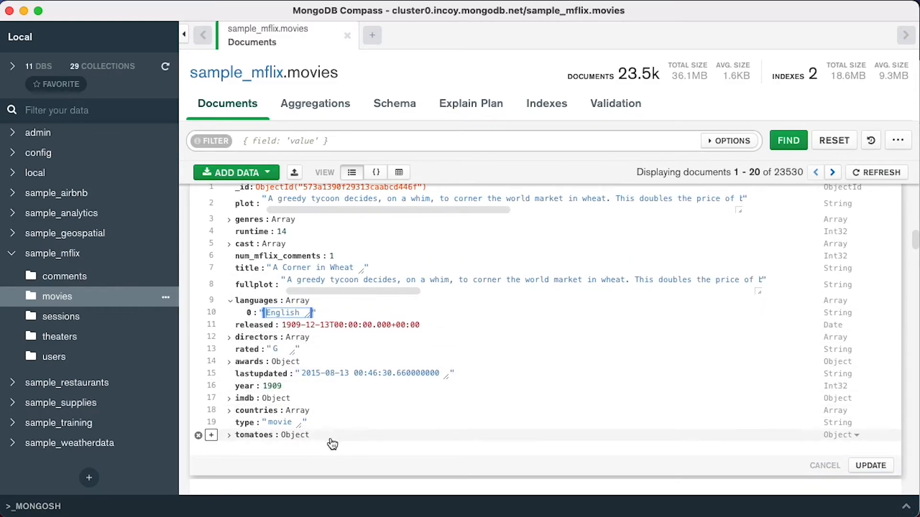
{"action": "scroll", "coordinate": [329, 443], "scroll_direction": "down", "scroll_amount": 5}
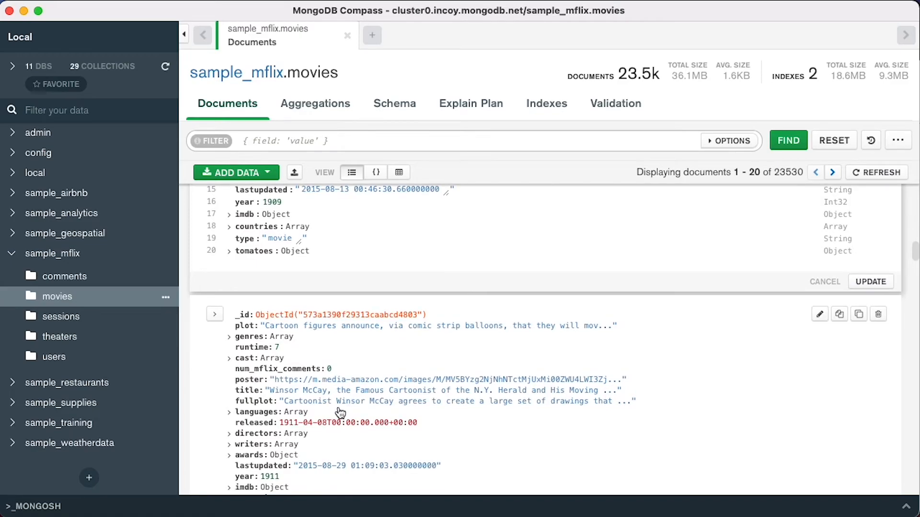
{"action": "left_click", "coordinate": [229, 413]}
{"action": "scroll", "coordinate": [234, 419], "scroll_direction": "down", "scroll_amount": 8}
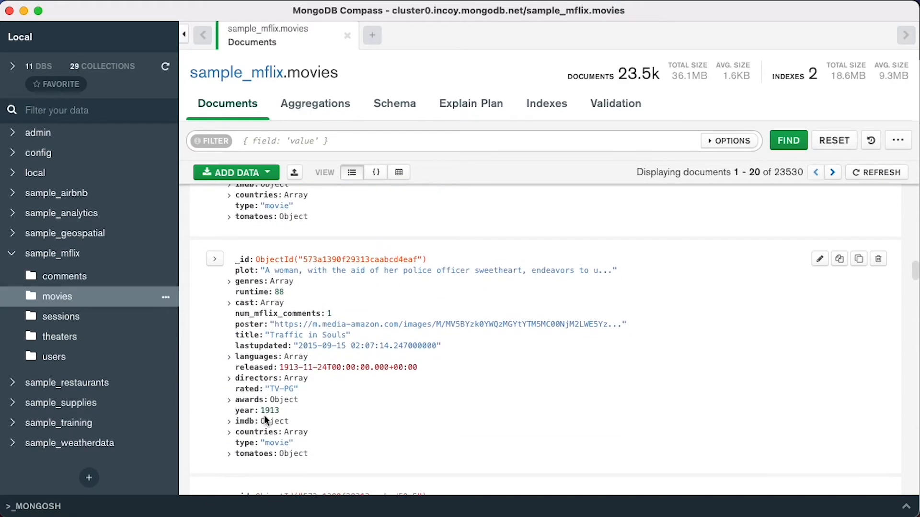
{"action": "left_click", "coordinate": [229, 357]}
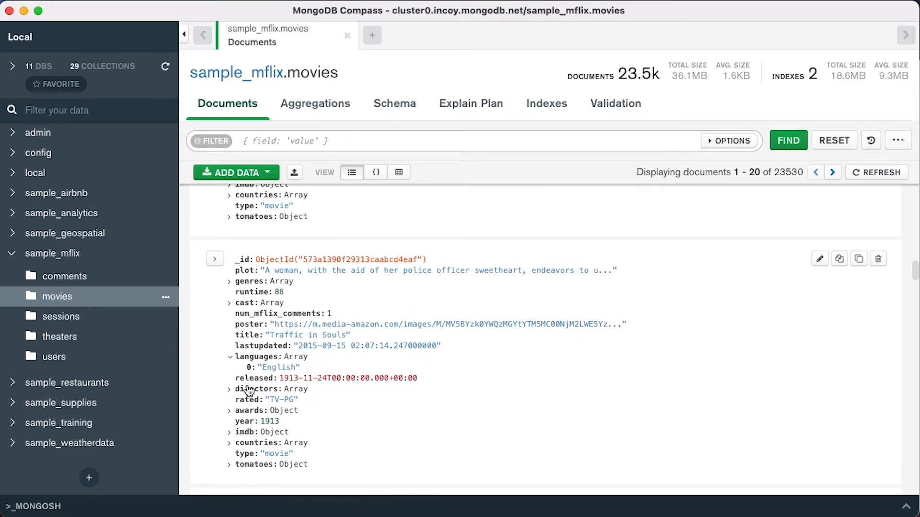
Begin a new movies filter on the languages field, leaving its condition empty.
{"action": "left_click", "coordinate": [307, 141]}
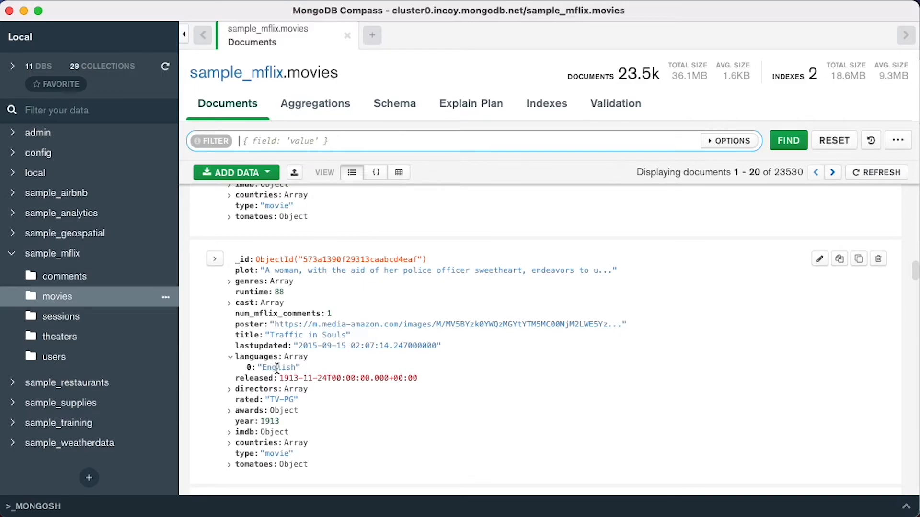
{"action": "left_click", "coordinate": [282, 139]}
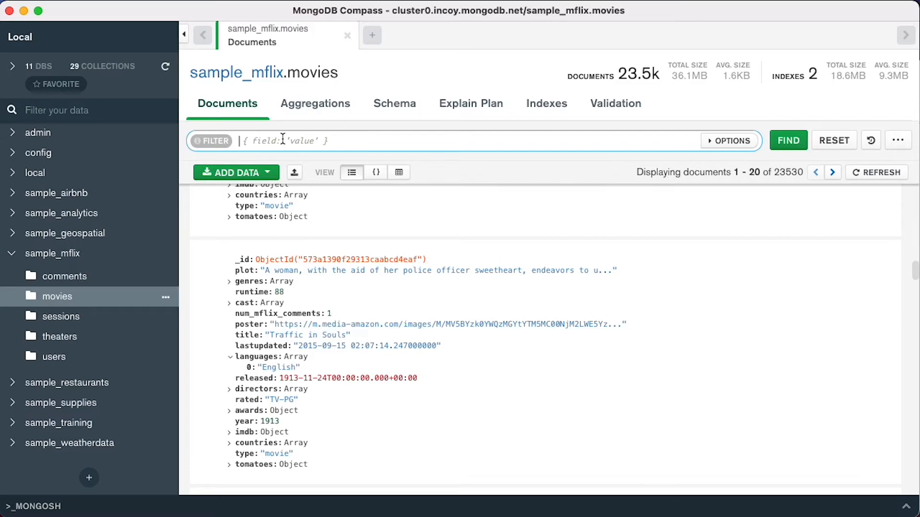
{"action": "type", "text": "{"}
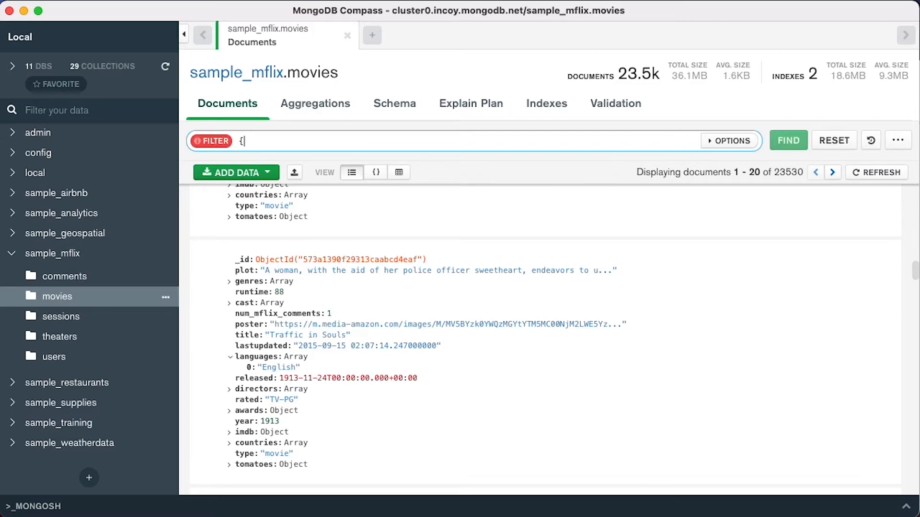
{"action": "type", "text": "languages: $in"}
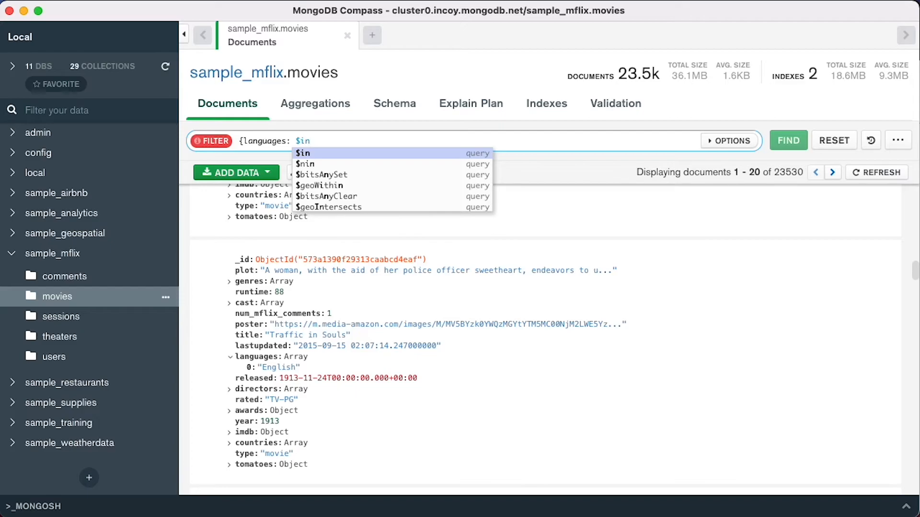
{"action": "key", "text": "BackSpace"}
{"action": "key", "text": "BackSpace"}
{"action": "key", "text": "BackSpace"}
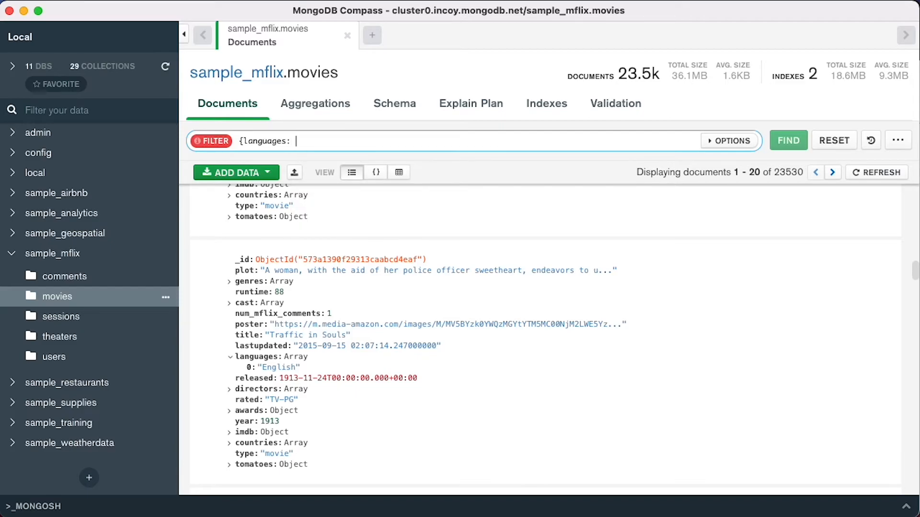
Add a nested $in condition with an array containing 'Portuguese' to the languages filter.
{"action": "type", "text": "{$in "}
{"action": "type", "text": "["}
{"action": "type", "text": "Por"}
{"action": "key", "text": "BackSpace"}
{"action": "key", "text": "BackSpace"}
{"action": "key", "text": "BackSpace"}
{"action": "type", "text": "Portu"}
{"action": "key", "text": "BackSpace"}
{"action": "key", "text": "BackSpace"}
{"action": "key", "text": "BackSpace"}
{"action": "key", "text": "BackSpace"}
{"action": "key", "text": "BackSpace"}
{"action": "type", "text": "'Portuguese"}
{"action": "key", "text": "Right"}
{"action": "key", "text": "Right"}
Correct the filter syntax to {languages: {$in: ['Portuguese']}}, run the query and review the returned movies.
{"action": "key", "text": "Left"}
{"action": "key", "text": "Left"}
{"action": "key", "text": "Left"}
{"action": "key", "text": "Left"}
{"action": "key", "text": "Left"}
{"action": "key", "text": "Left"}
{"action": "key", "text": "Left"}
{"action": "key", "text": "Left"}
{"action": "type", "text": ":"}
{"action": "key", "text": "Right"}
{"action": "key", "text": "Right"}
{"action": "type", "text": "}"}
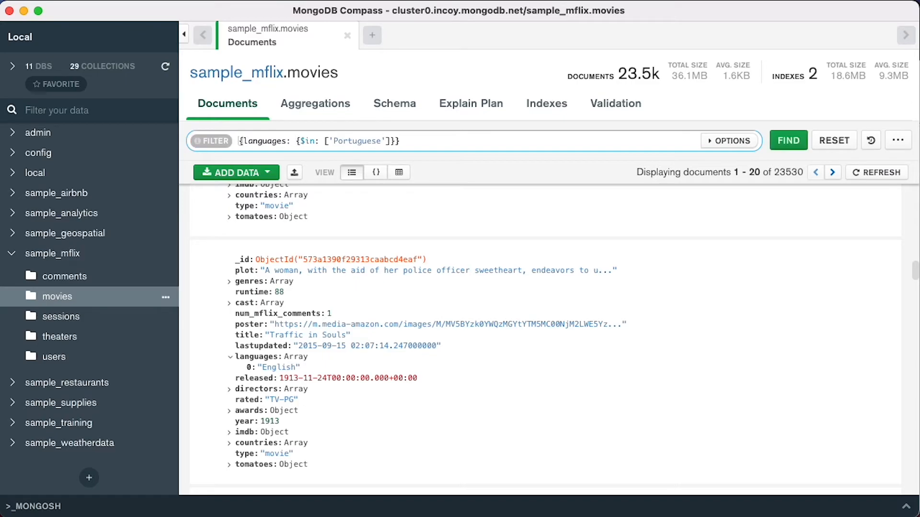
{"action": "left_click", "coordinate": [783, 145]}
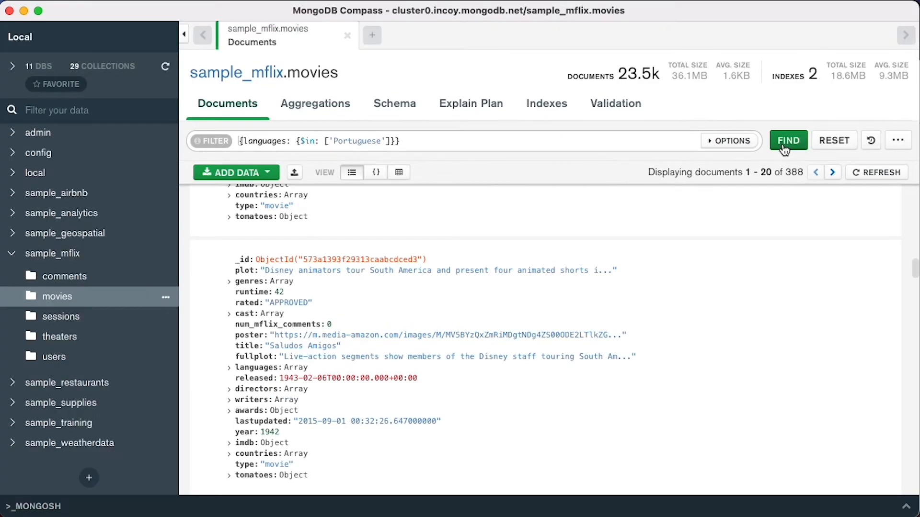
{"action": "scroll", "coordinate": [479, 290], "scroll_direction": "up", "scroll_amount": 10}
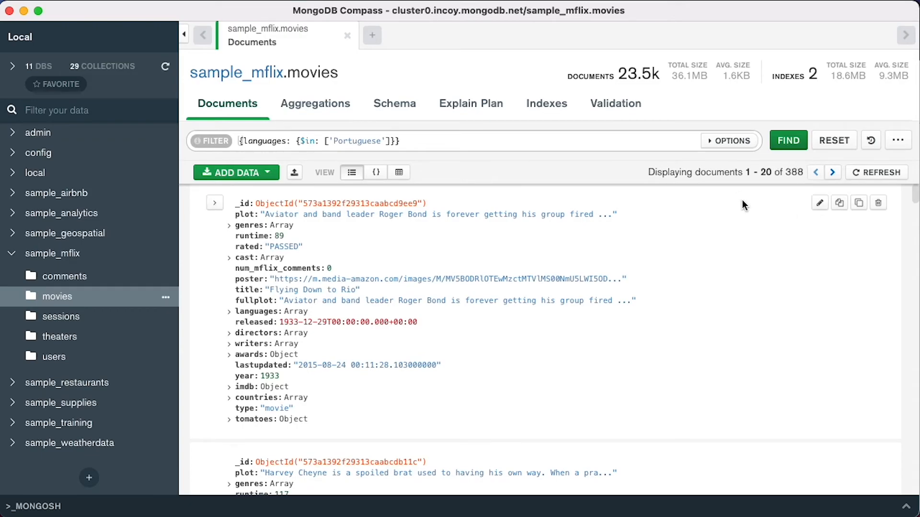
{"action": "scroll", "coordinate": [456, 318], "scroll_direction": "down", "scroll_amount": 10}
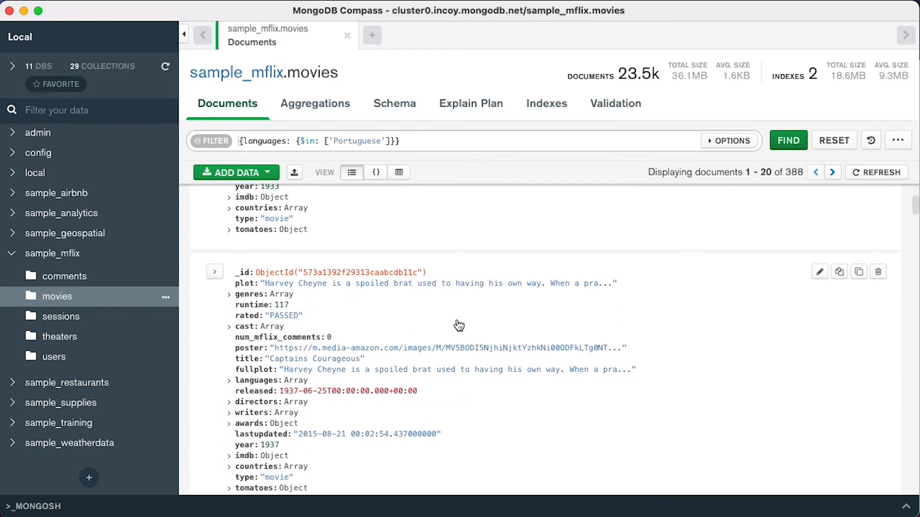
{"action": "scroll", "coordinate": [456, 324], "scroll_direction": "down", "scroll_amount": 2}
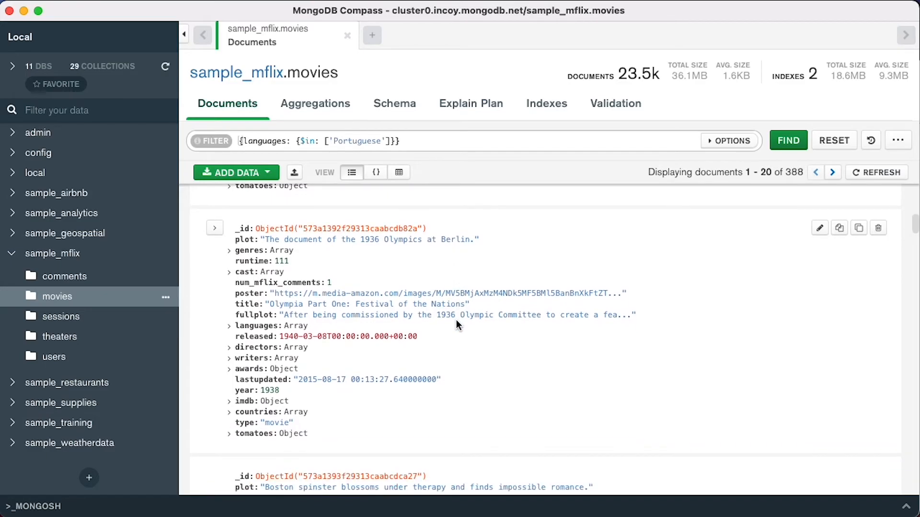
{"action": "scroll", "coordinate": [456, 322], "scroll_direction": "down", "scroll_amount": 10}
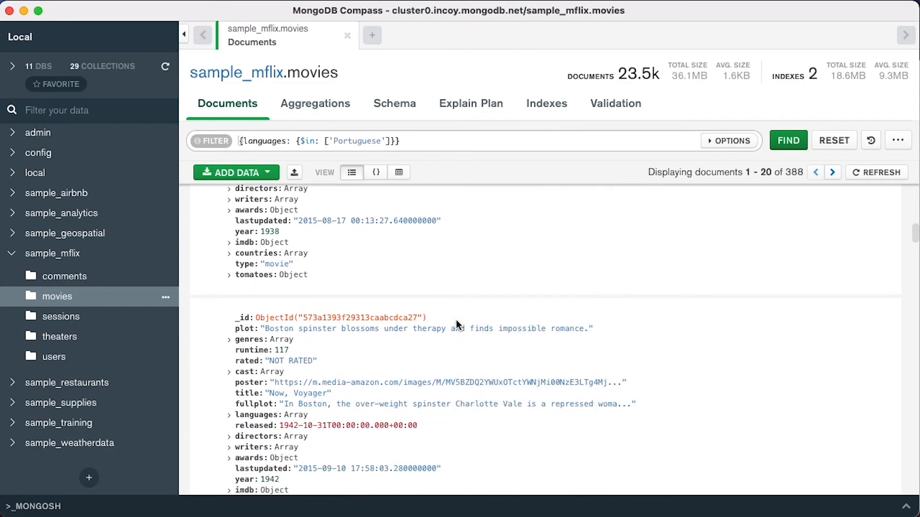
{"action": "scroll", "coordinate": [456, 324], "scroll_direction": "down", "scroll_amount": 10}
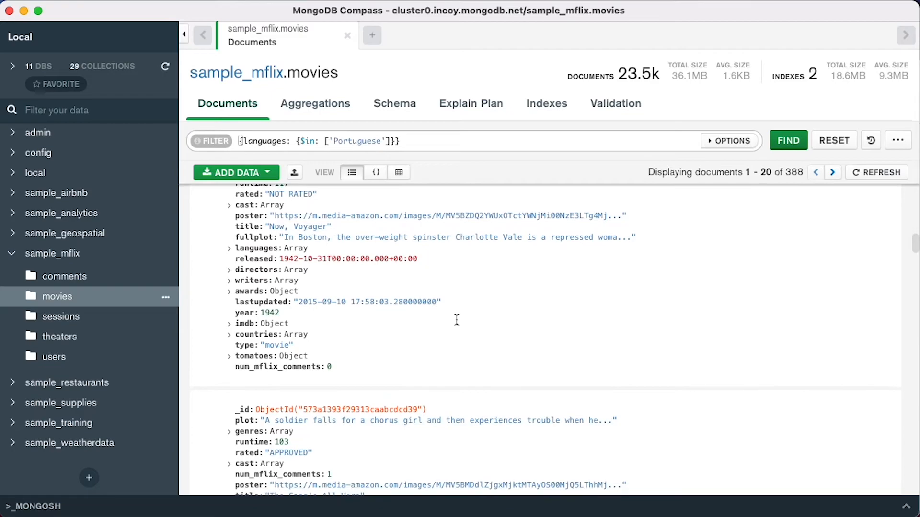
Look through the movies returned by the 'Portuguese' languages filter, checking their titles and release years.
{"action": "scroll", "coordinate": [458, 325], "scroll_direction": "down", "scroll_amount": 10}
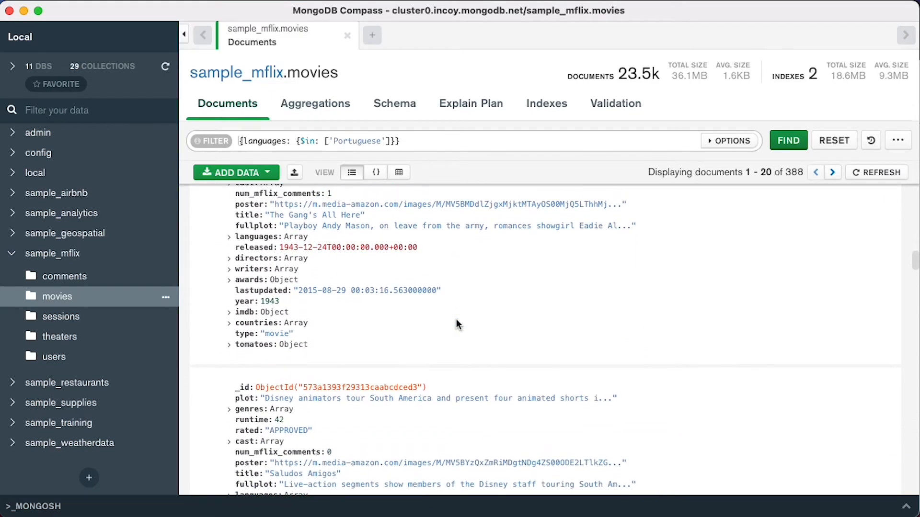
{"action": "scroll", "coordinate": [458, 326], "scroll_direction": "down", "scroll_amount": 7}
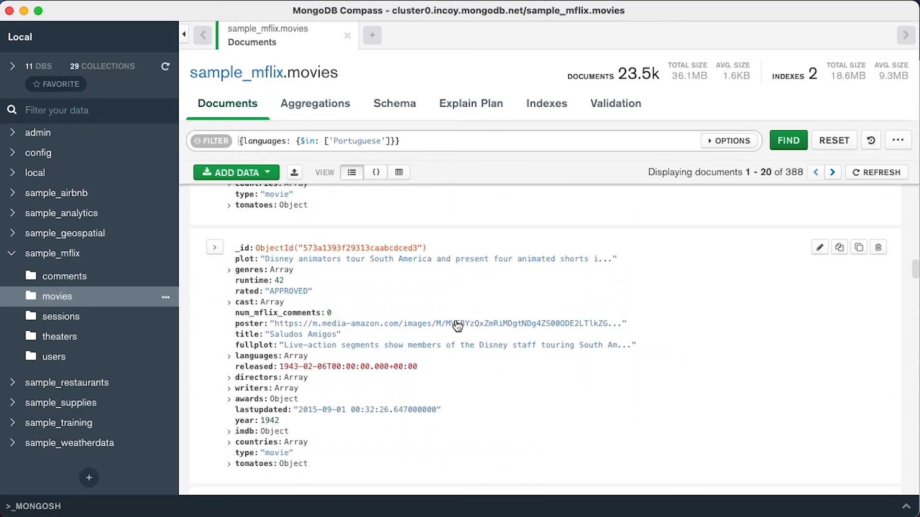
{"action": "scroll", "coordinate": [455, 319], "scroll_direction": "down", "scroll_amount": 12}
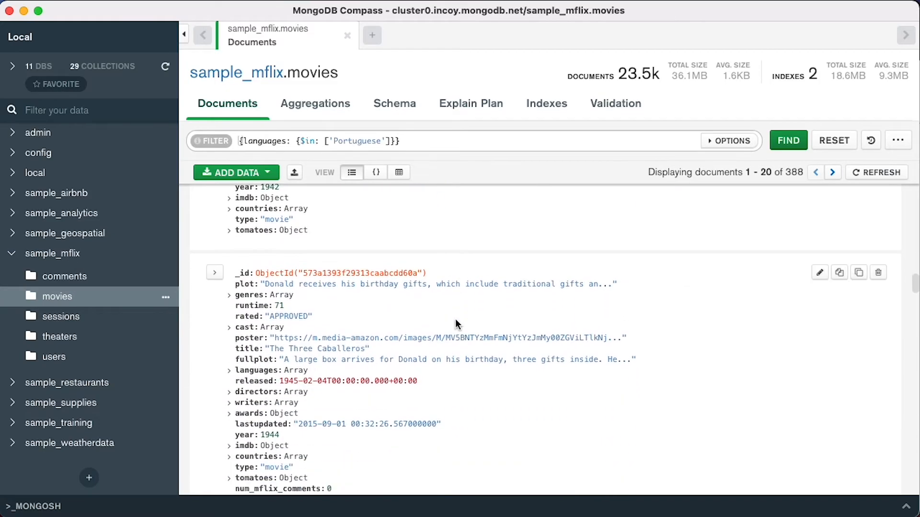
{"action": "scroll", "coordinate": [455, 324], "scroll_direction": "down", "scroll_amount": 19}
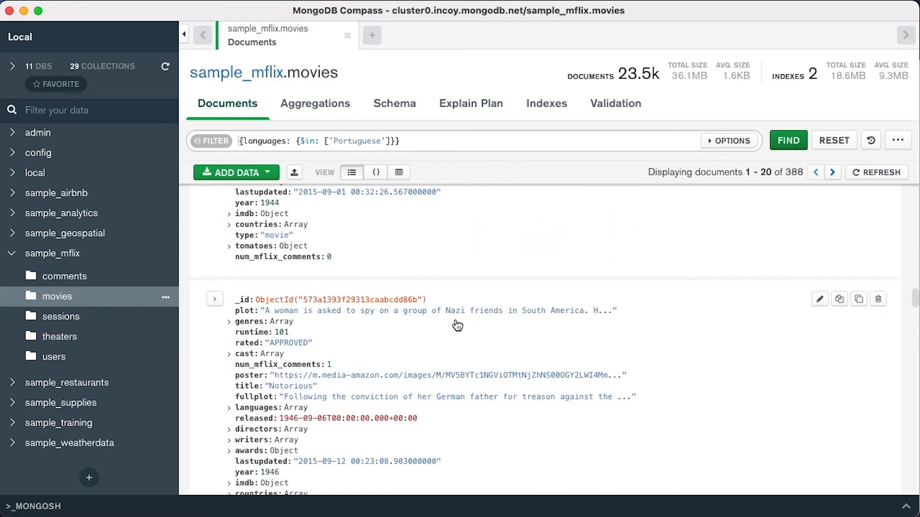
{"action": "scroll", "coordinate": [457, 324], "scroll_direction": "down", "scroll_amount": 19}
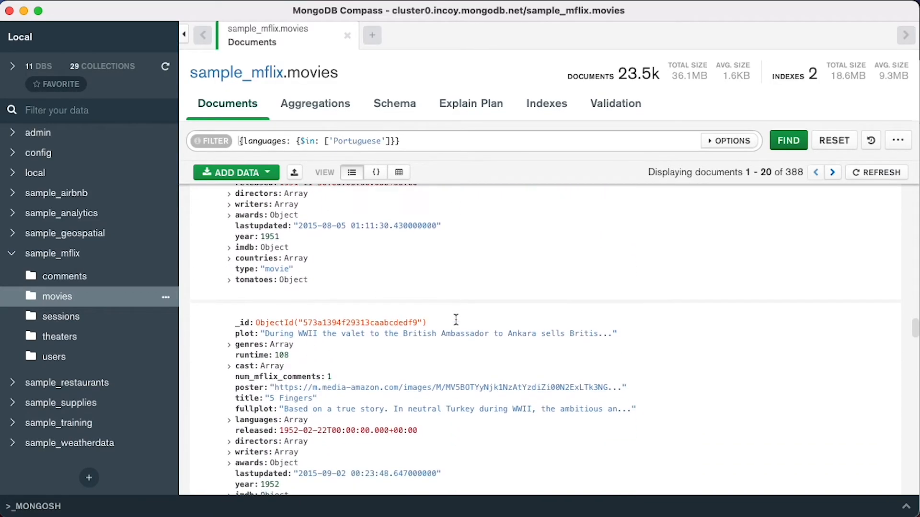
{"action": "scroll", "coordinate": [456, 324], "scroll_direction": "down", "scroll_amount": 10}
{"action": "scroll", "coordinate": [455, 324], "scroll_direction": "down", "scroll_amount": 20}
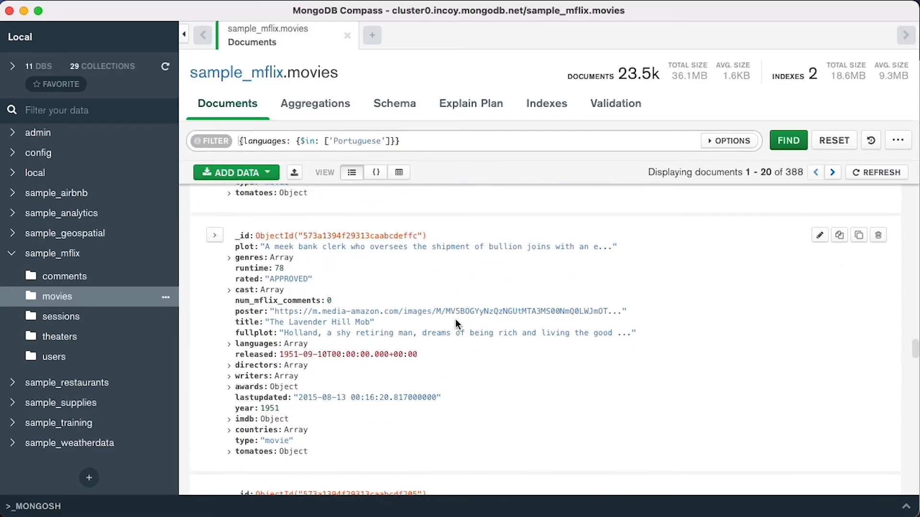
{"action": "scroll", "coordinate": [456, 323], "scroll_direction": "down", "scroll_amount": 3}
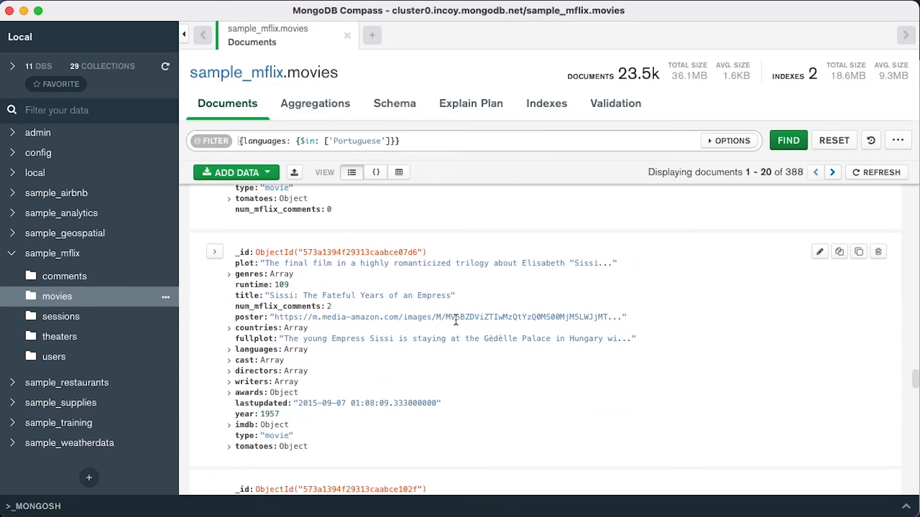
{"action": "scroll", "coordinate": [456, 320], "scroll_direction": "down", "scroll_amount": 8}
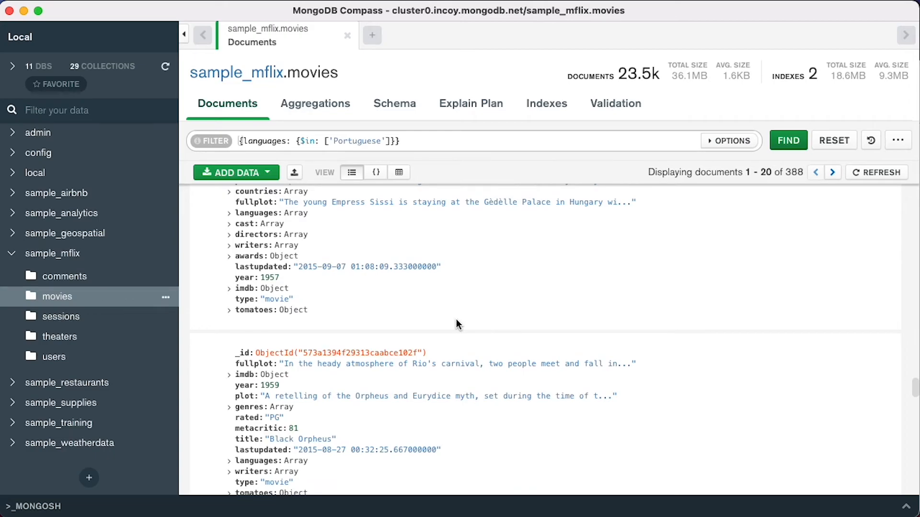
{"action": "scroll", "coordinate": [456, 320], "scroll_direction": "down", "scroll_amount": 5}
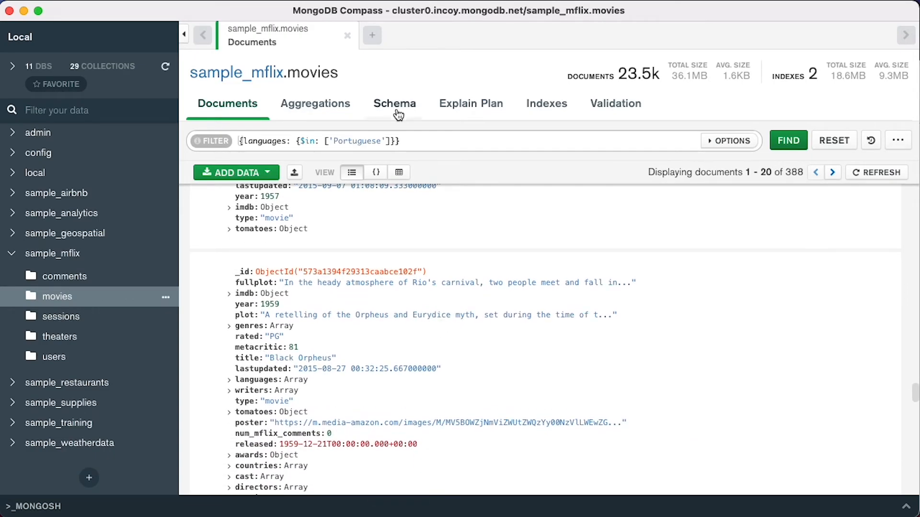
Run the languages filter with an added title : 'Boa Sorte' condition and expand the returned movie's languages array.
{"action": "left_click", "coordinate": [420, 140]}
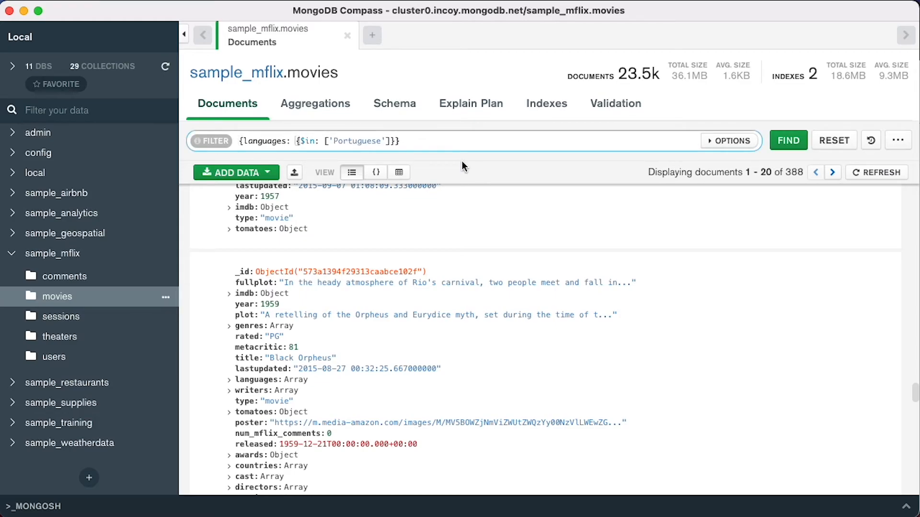
{"action": "type", "text": ", tot"}
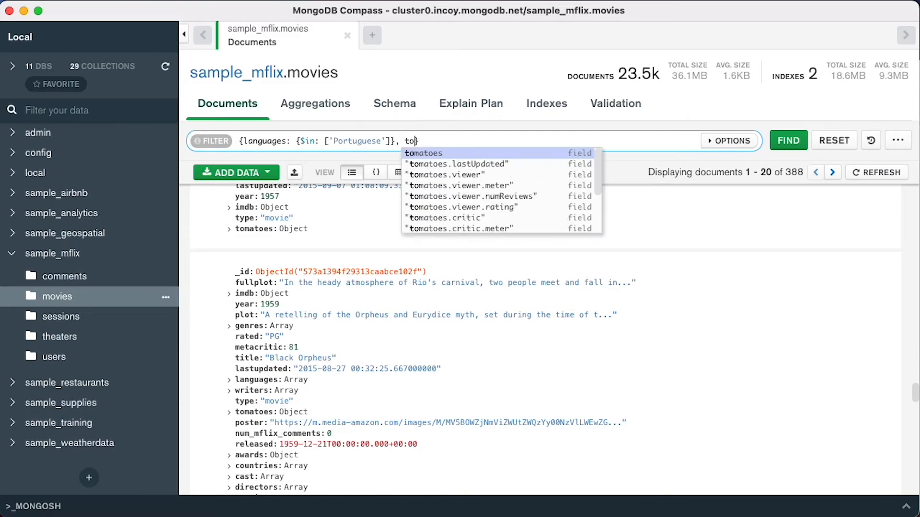
{"action": "key", "text": "BackSpace"}
{"action": "key", "text": "BackSpace"}
{"action": "type", "text": "itle "}
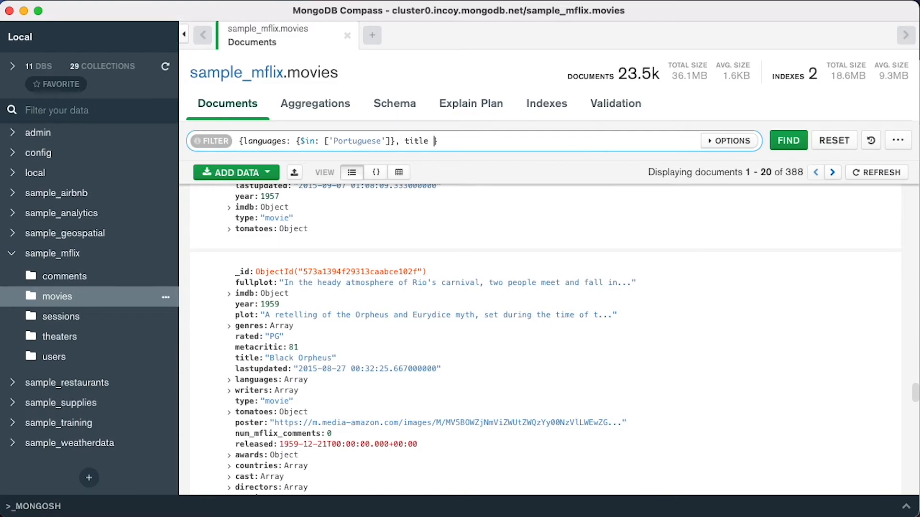
{"action": "type", "text": ": "}
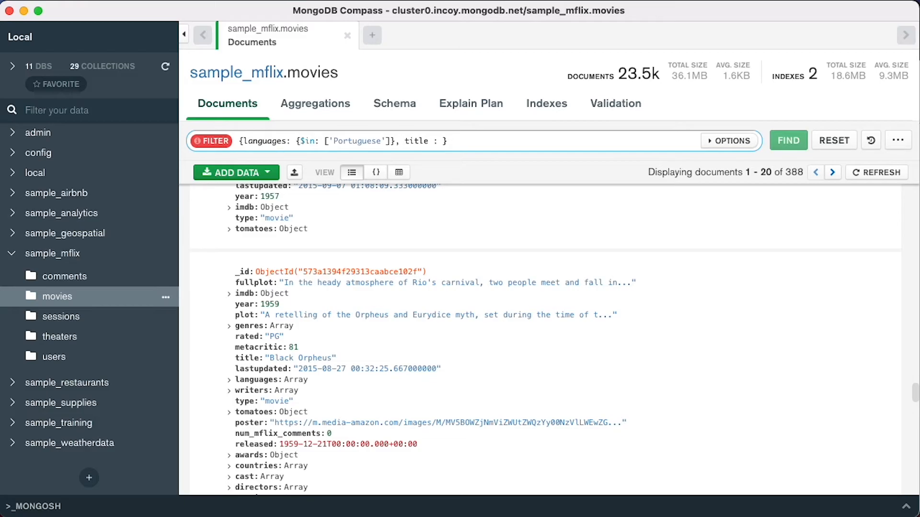
{"action": "type", "text": "'Boa Sorte"}
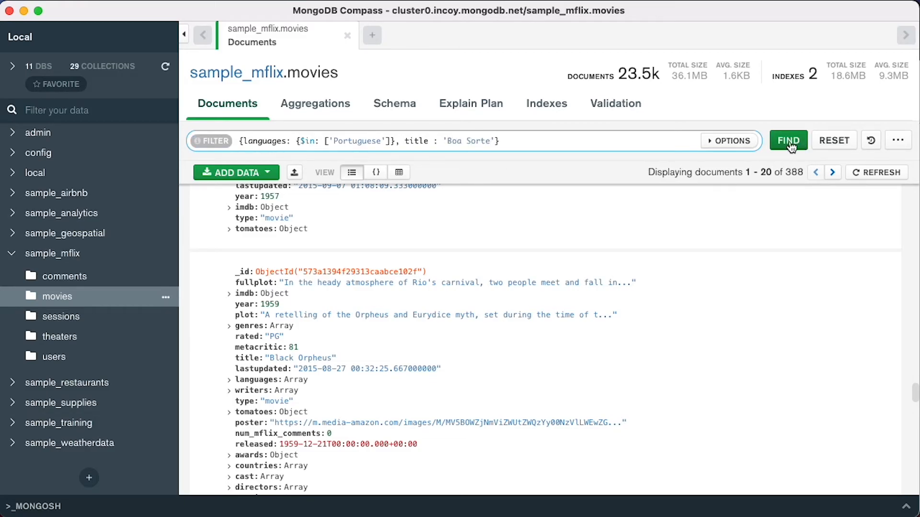
{"action": "left_click", "coordinate": [790, 145]}
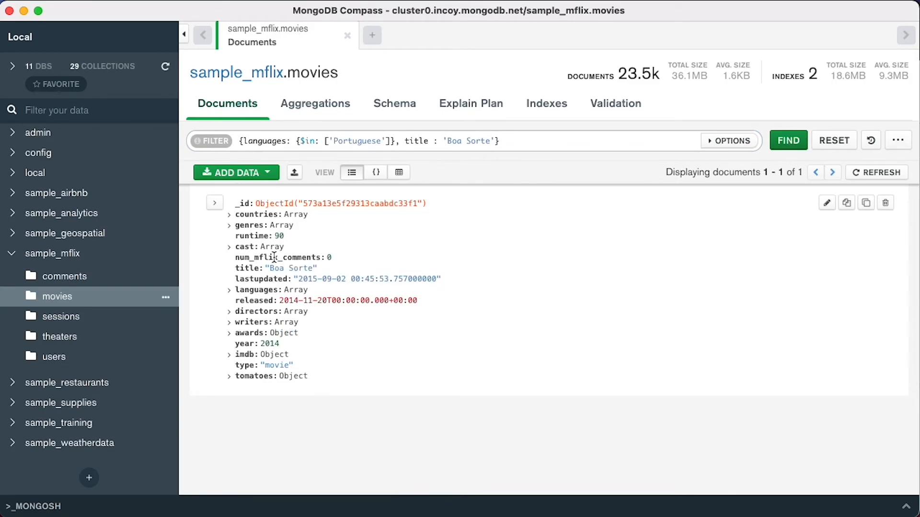
{"action": "left_click", "coordinate": [229, 289]}
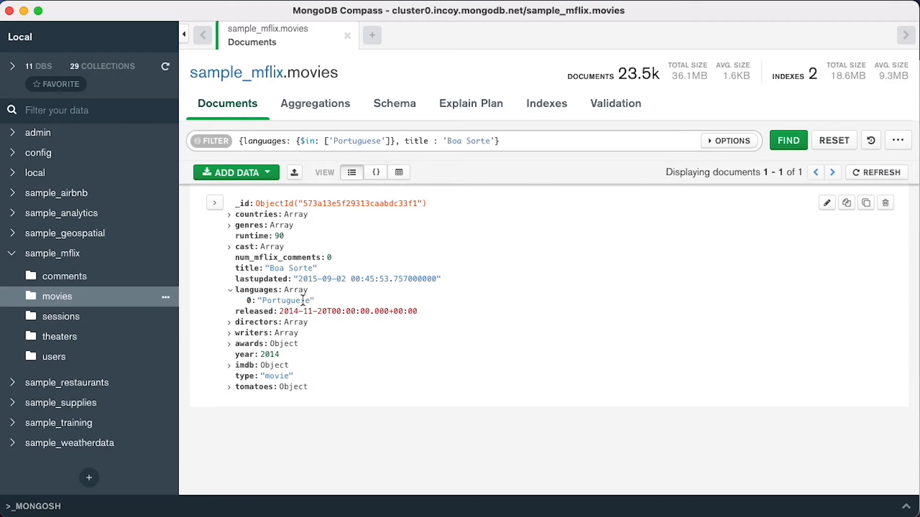
Remove the title condition from the filter, keeping only the languages $in condition.
{"action": "left_click_drag", "start_coordinate": [404, 141], "coordinate": [499, 142]}
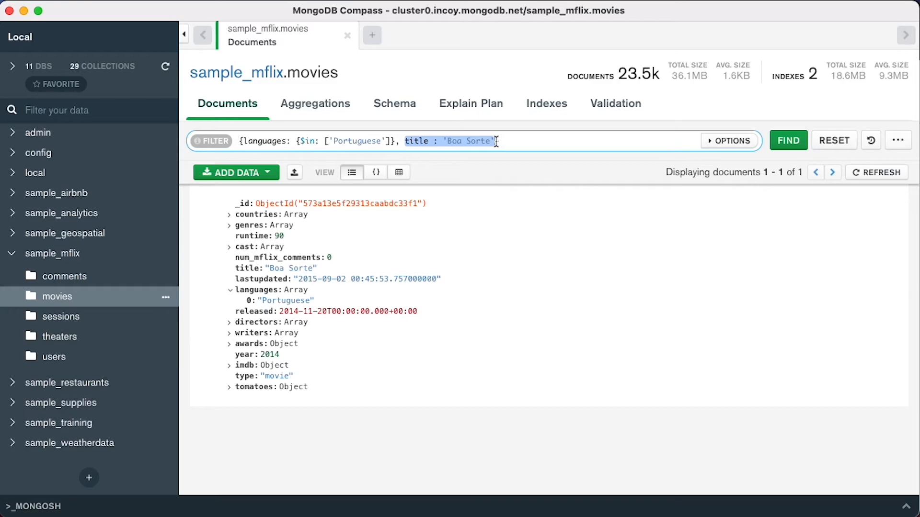
{"action": "key", "text": "BackSpace"}
{"action": "key", "text": "BackSpace"}
{"action": "key", "text": "BackSpace"}
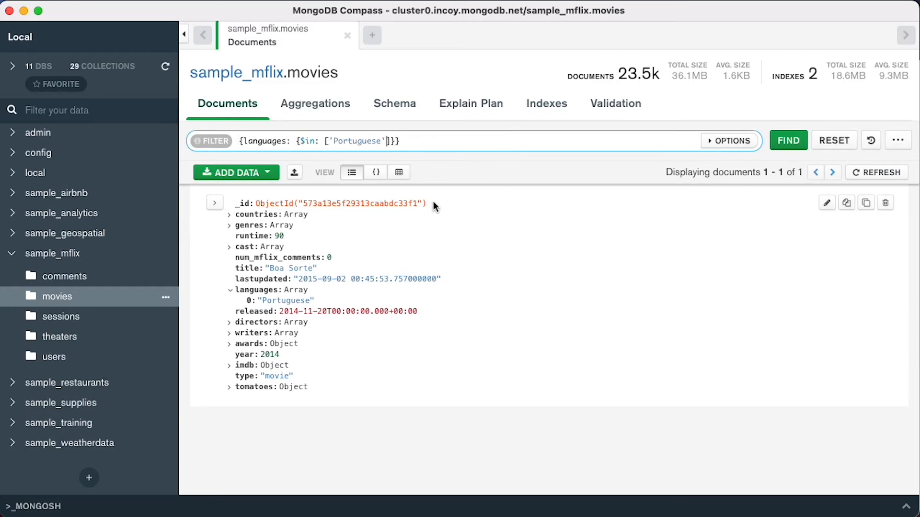
Add 'Spanish' after 'Portuguese' in the languages $in array and run the query.
{"action": "type", "text": ", '$"}
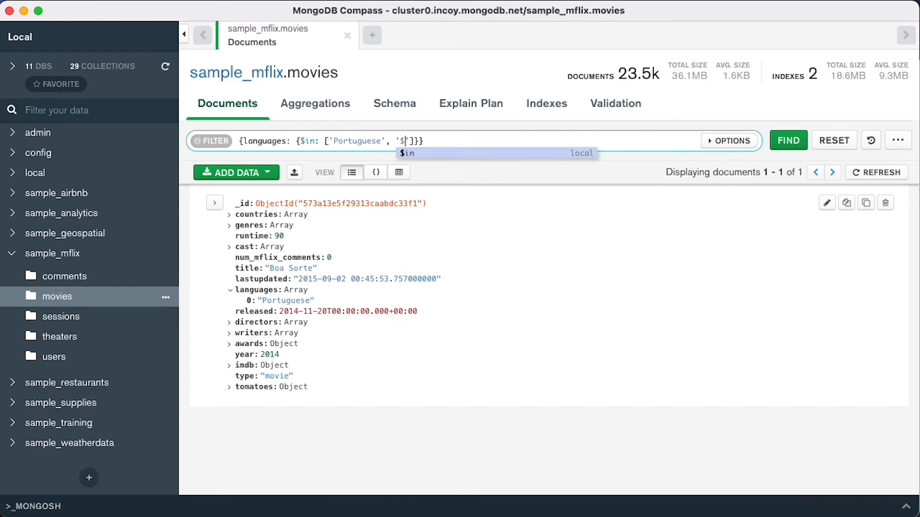
{"action": "type", "text": "Eng"}
{"action": "key", "text": "BackSpace"}
{"action": "key", "text": "BackSpace"}
{"action": "key", "text": "BackSpace"}
{"action": "type", "text": "Spanishg"}
{"action": "key", "text": "BackSpace"}
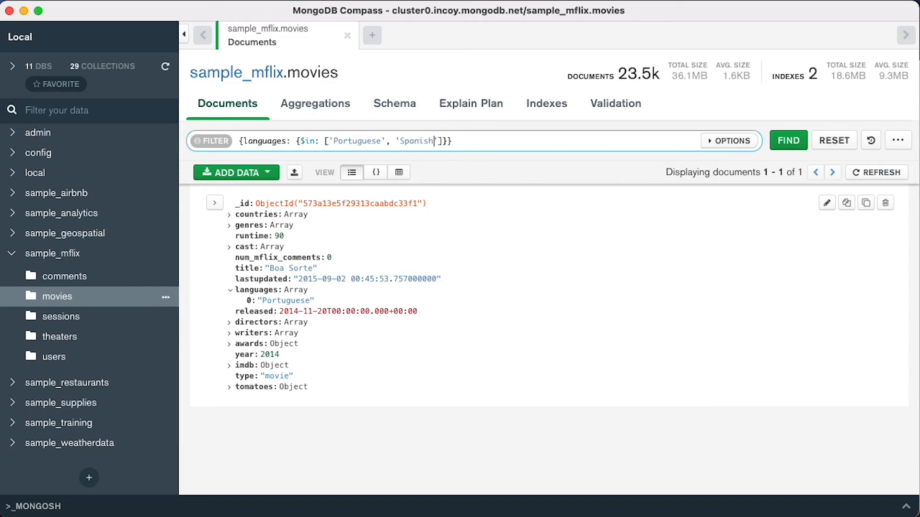
{"action": "left_click", "coordinate": [793, 141]}
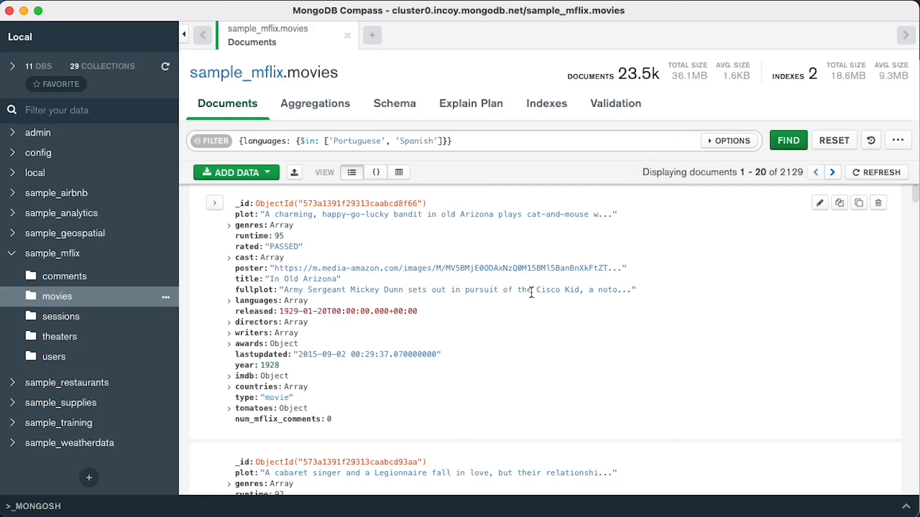
Expand the languages array of "In Old Arizona" and compare its values with the languages listed in the filter.
{"action": "left_click", "coordinate": [229, 300]}
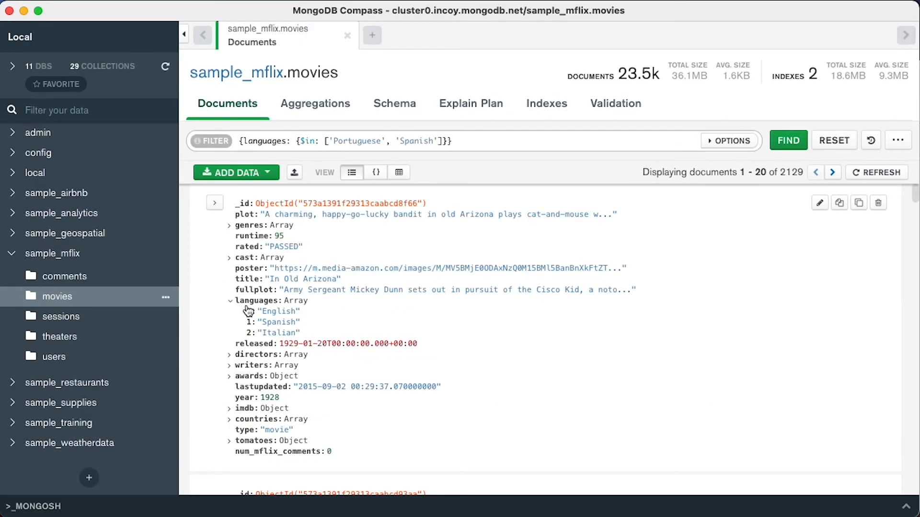
{"action": "double_click", "coordinate": [362, 140]}
{"action": "left_click", "coordinate": [417, 140]}
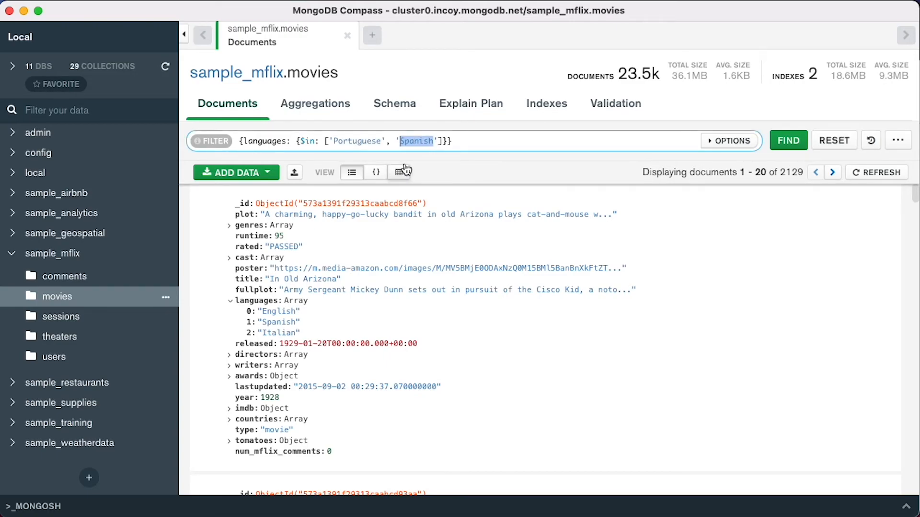
{"action": "left_click", "coordinate": [334, 141]}
{"action": "double_click", "coordinate": [377, 147]}
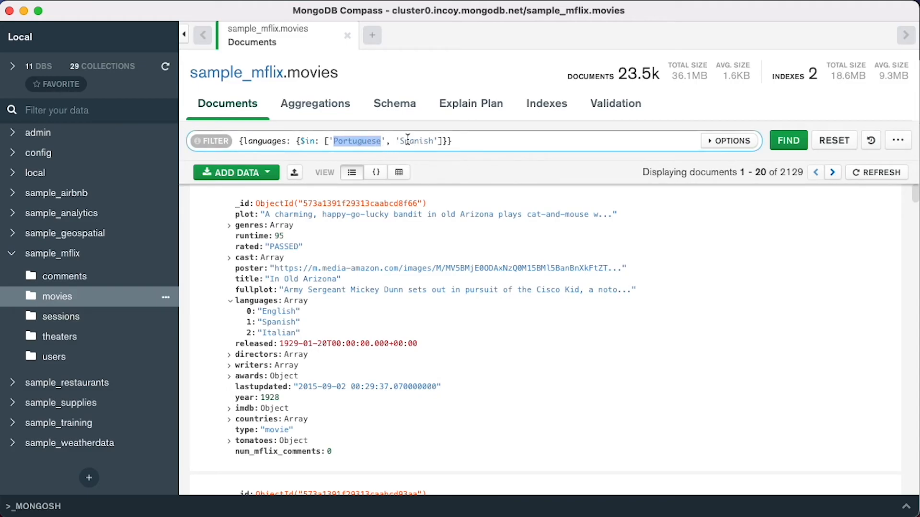
{"action": "double_click", "coordinate": [287, 333]}
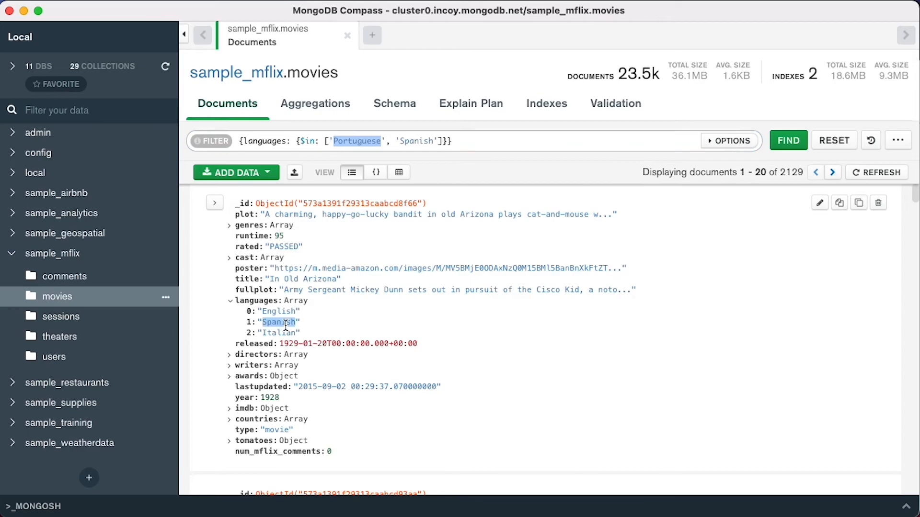
Expand the languages arrays of "Morocco" and "Trouble in Paradise" and look through the neighbouring results.
{"action": "scroll", "coordinate": [417, 357], "scroll_direction": "down", "scroll_amount": 5}
{"action": "scroll", "coordinate": [416, 359], "scroll_direction": "down", "scroll_amount": 3}
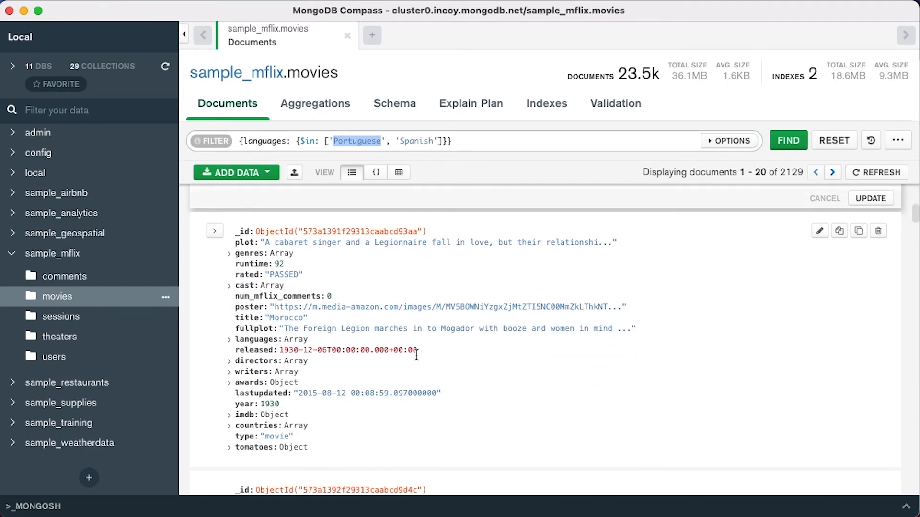
{"action": "left_click", "coordinate": [229, 343]}
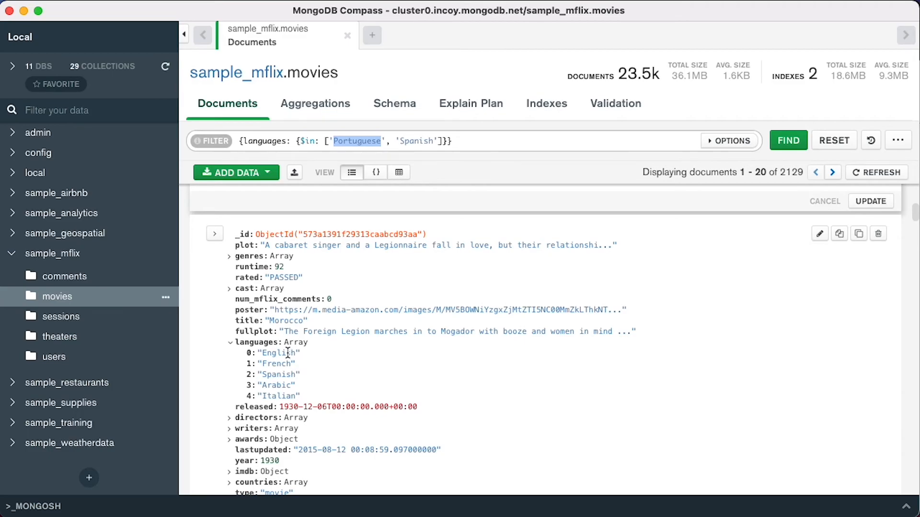
{"action": "scroll", "coordinate": [286, 390], "scroll_direction": "down", "scroll_amount": 4}
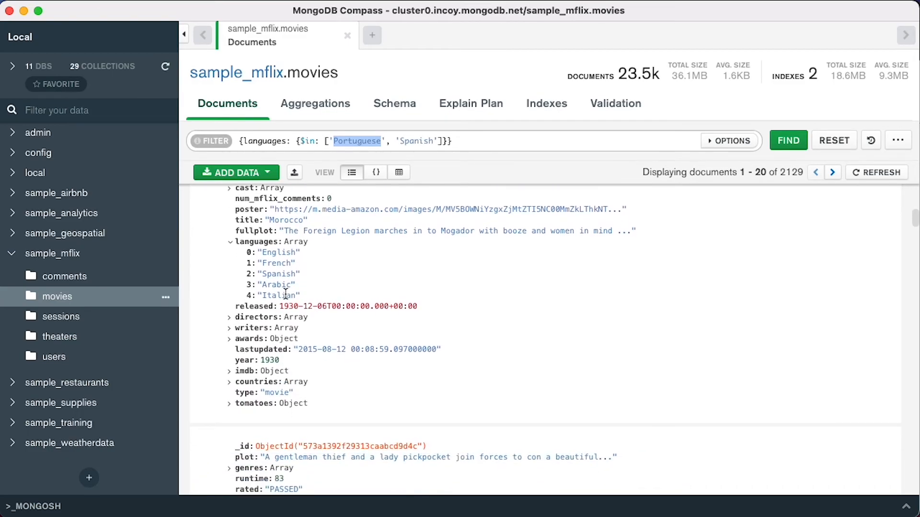
{"action": "scroll", "coordinate": [342, 306], "scroll_direction": "down", "scroll_amount": 10}
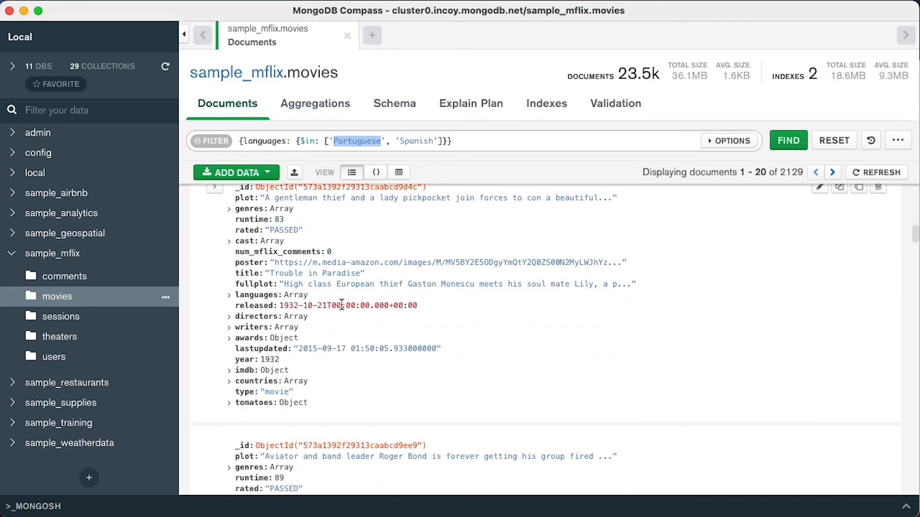
{"action": "left_click", "coordinate": [229, 295]}
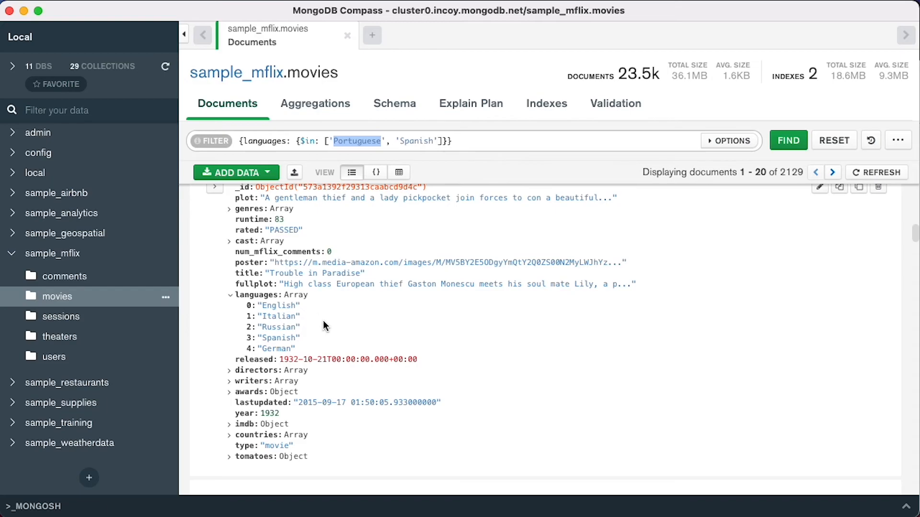
{"action": "scroll", "coordinate": [334, 320], "scroll_direction": "down", "scroll_amount": 10}
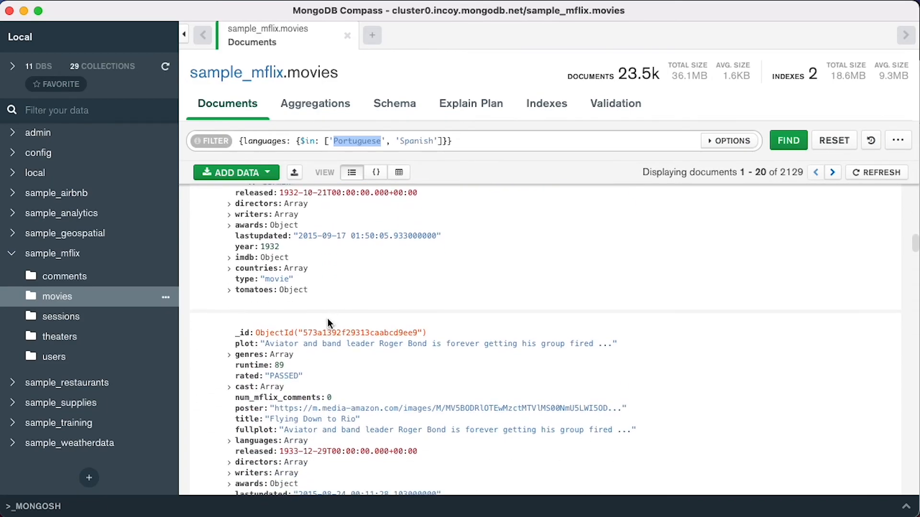
{"action": "scroll", "coordinate": [327, 323], "scroll_direction": "down", "scroll_amount": 10}
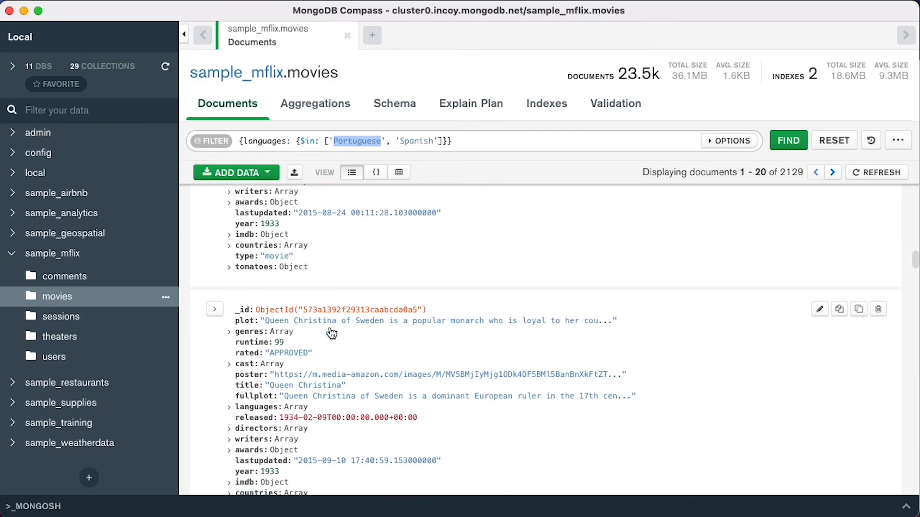
{"action": "scroll", "coordinate": [331, 333], "scroll_direction": "up", "scroll_amount": 18}
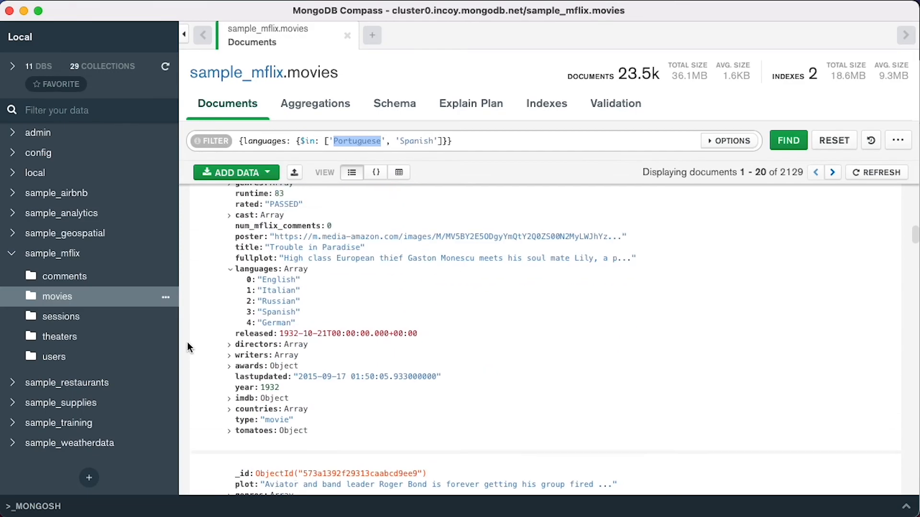
Add the condition title: 'Boa Sorte' after the languages $in condition in the filter and run the query.
{"action": "left_click", "coordinate": [444, 141]}
{"action": "type", "text": ", title"}
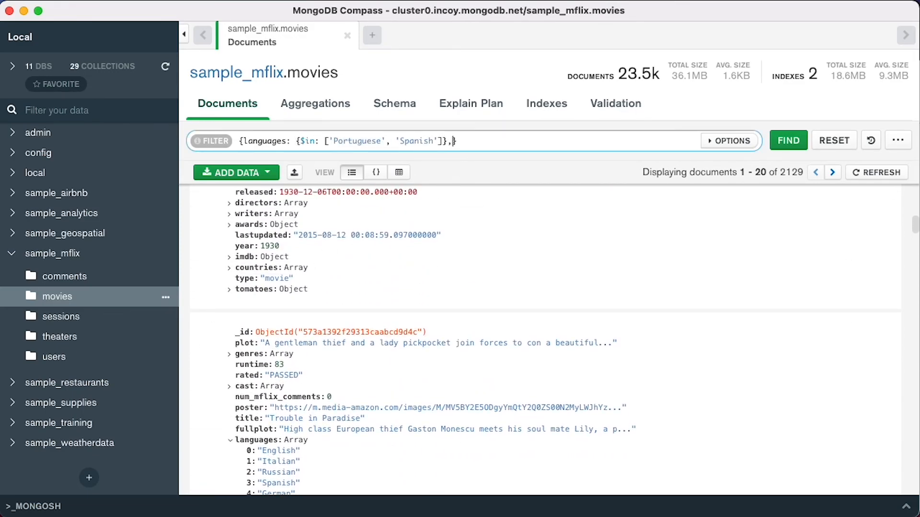
{"action": "key", "text": "BackSpace"}
{"action": "type", "text": ": "}
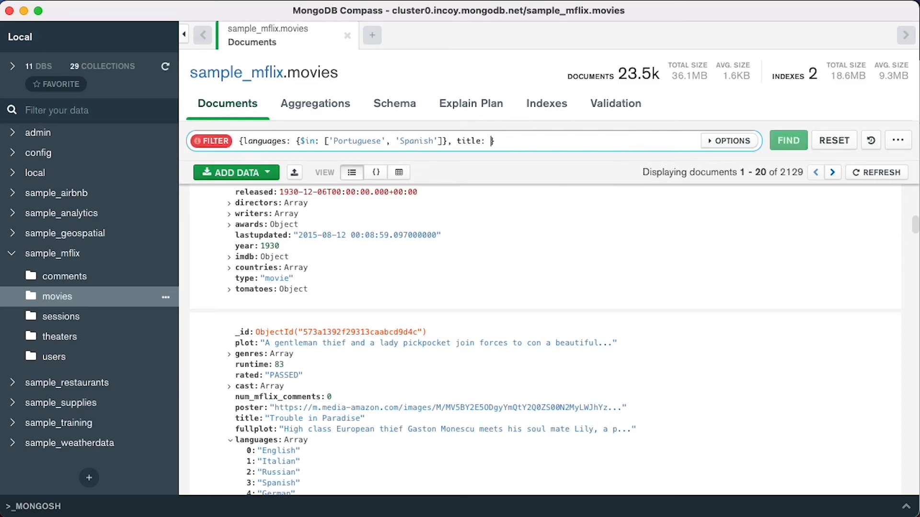
{"action": "type", "text": "'Boa Sorte"}
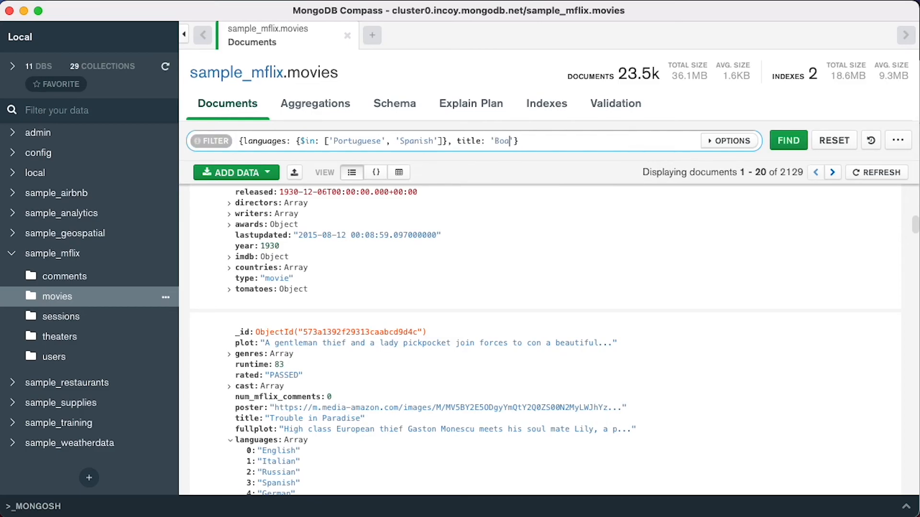
{"action": "key", "text": "Return"}
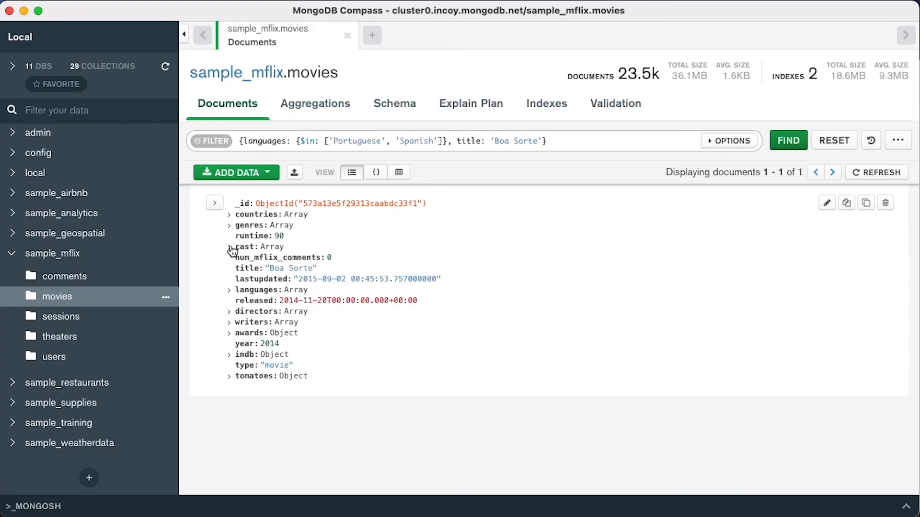
Expand the languages array of the "Boa Sorte" document and compare its value with the languages in the filter.
{"action": "left_click", "coordinate": [230, 290]}
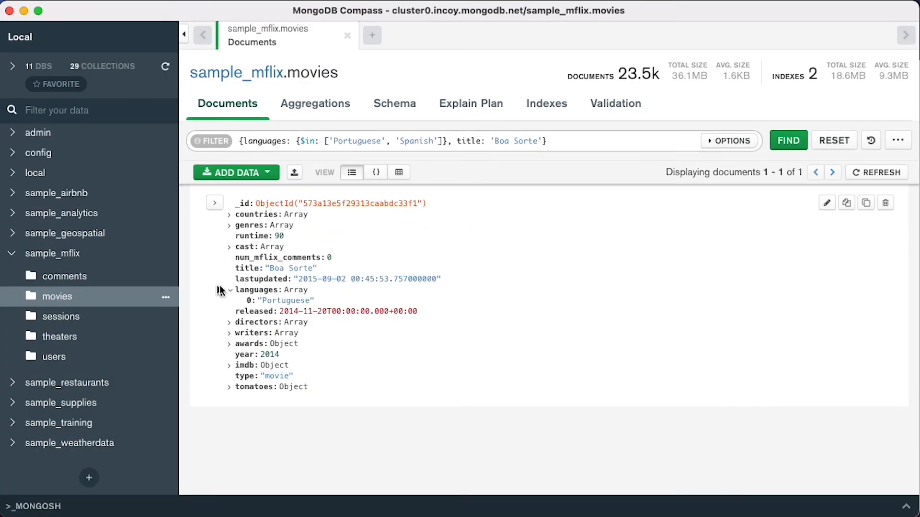
{"action": "double_click", "coordinate": [285, 300]}
{"action": "double_click", "coordinate": [417, 141]}
{"action": "double_click", "coordinate": [348, 140]}
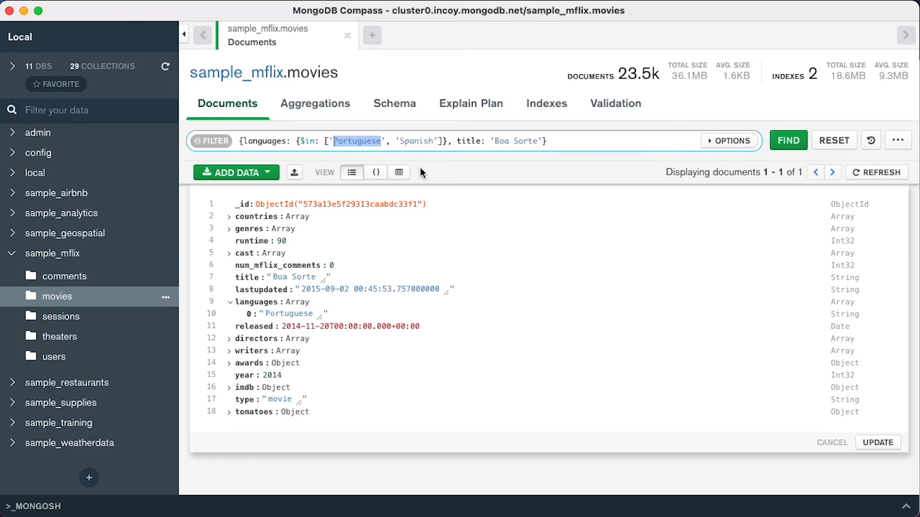
Open the MongoDB shell and clear its earlier output with console.clear().
{"action": "left_click", "coordinate": [50, 506]}
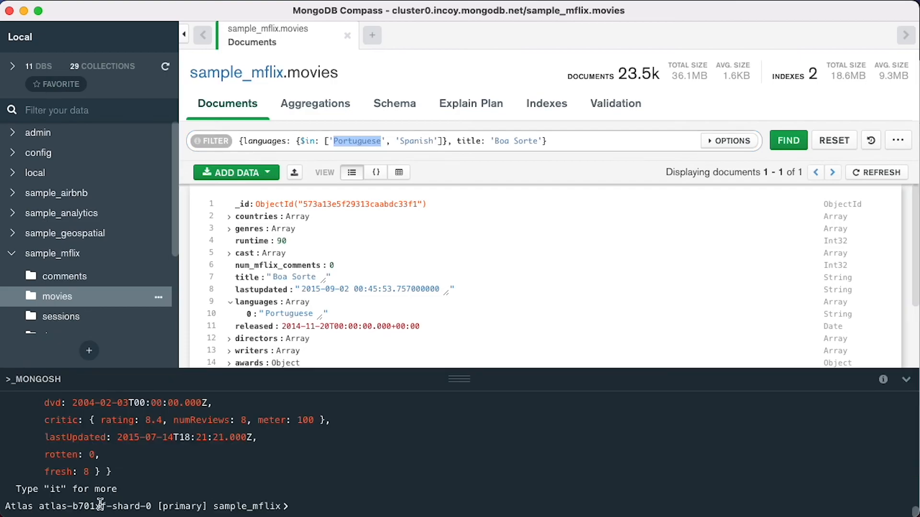
{"action": "left_click", "coordinate": [320, 504]}
{"action": "type", "text": "console.clear()"}
{"action": "key", "text": "Return"}
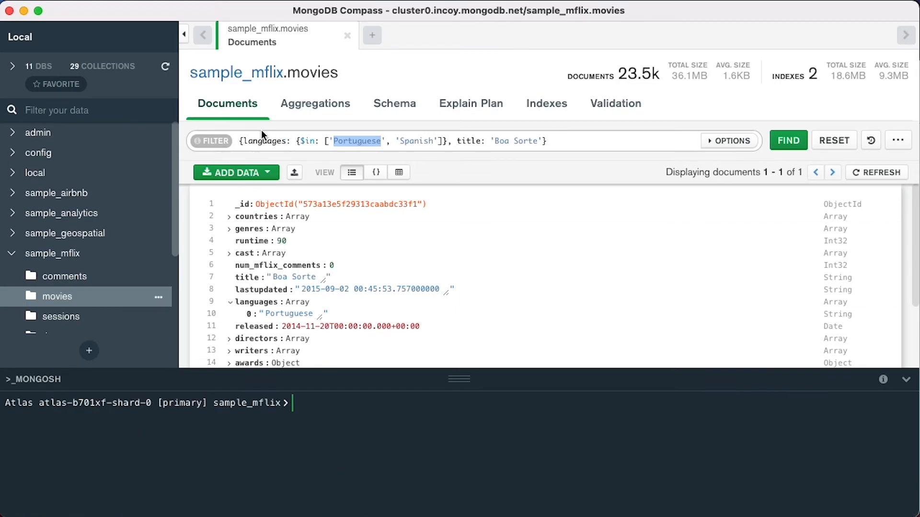
Run db.movies.find() in the shell with the complete languages and title filter copied from the Documents filter.
{"action": "type", "text": "db.movies.find({"}
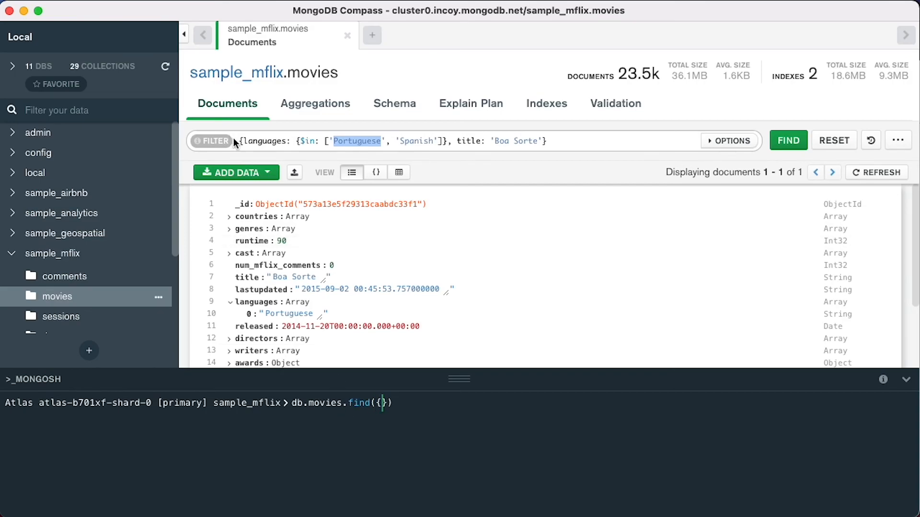
{"action": "left_click_drag", "start_coordinate": [238, 141], "coordinate": [555, 142]}
{"action": "key", "text": "super+c"}
{"action": "left_click", "coordinate": [397, 408]}
{"action": "key", "text": "BackSpace"}
{"action": "key", "text": "BackSpace"}
{"action": "key", "text": "super+v"}
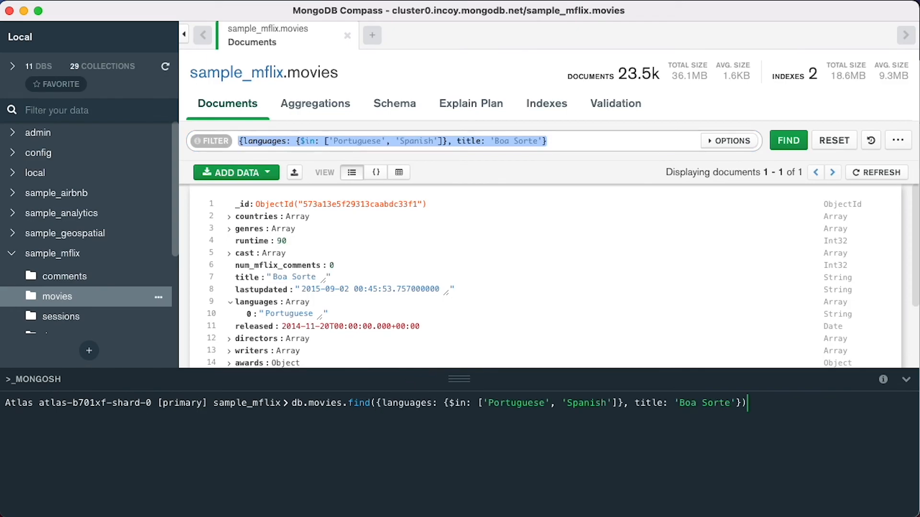
{"action": "key", "text": "Return"}
Enlarge the shell pane to almost the full window height and read through the returned "Boa Sorte" document.
{"action": "left_click_drag", "start_coordinate": [456, 381], "coordinate": [431, 15]}
{"action": "scroll", "coordinate": [412, 158], "scroll_direction": "up", "scroll_amount": 2}
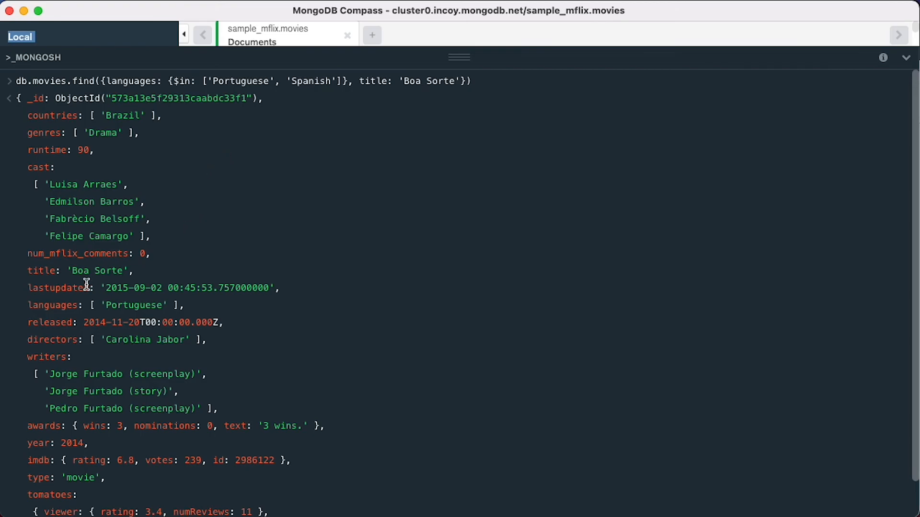
{"action": "left_click_drag", "start_coordinate": [71, 274], "coordinate": [127, 272]}
{"action": "left_click", "coordinate": [158, 286]}
{"action": "scroll", "coordinate": [172, 285], "scroll_direction": "down", "scroll_amount": 2}
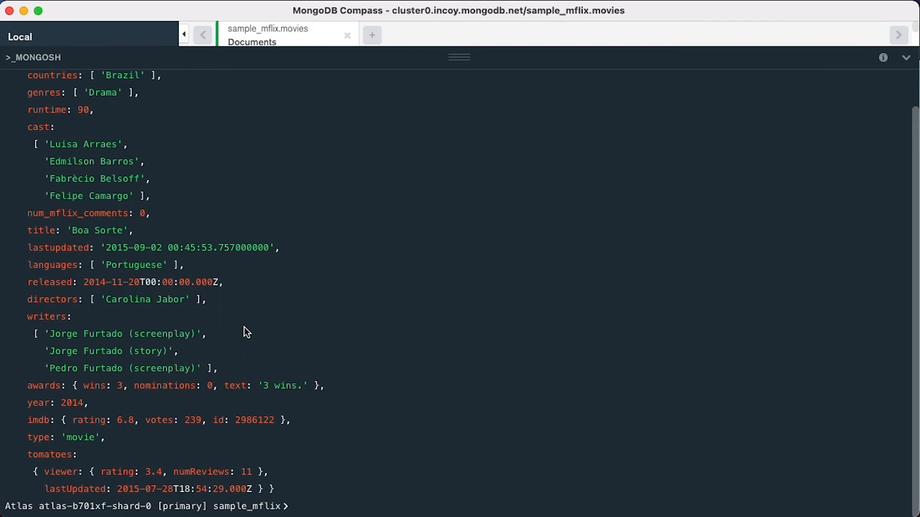
{"action": "scroll", "coordinate": [240, 327], "scroll_direction": "up", "scroll_amount": 1}
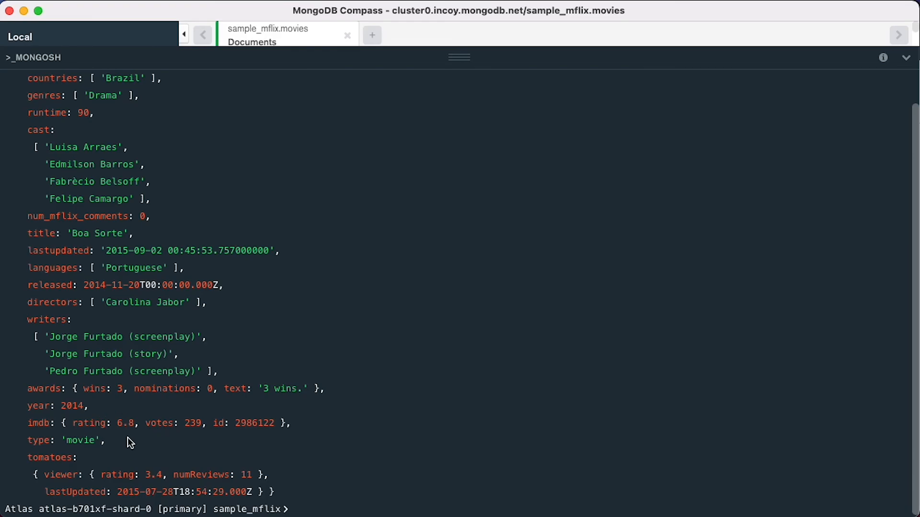
{"action": "scroll", "coordinate": [249, 408], "scroll_direction": "up", "scroll_amount": 3}
{"action": "scroll", "coordinate": [267, 407], "scroll_direction": "down", "scroll_amount": 3}
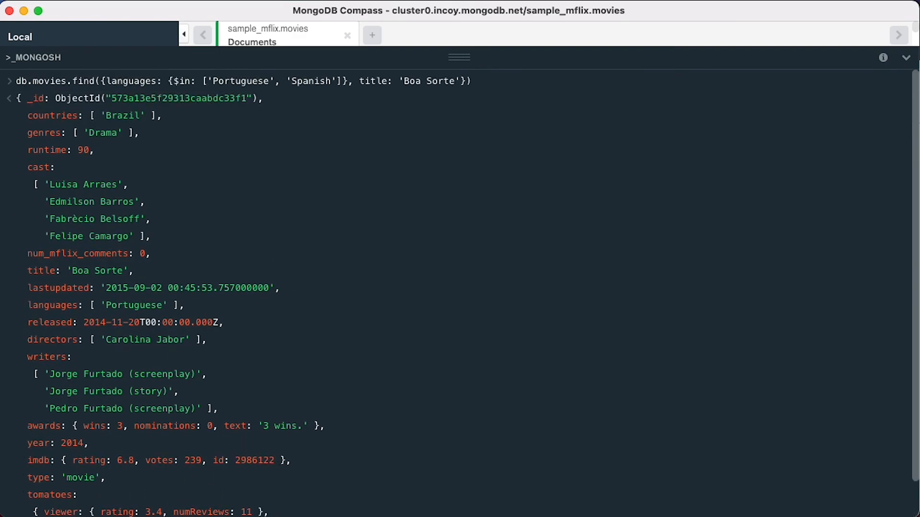
Examine the countries, genres, runtime, cast and num_mflix_comments fields of the document in the shell output.
{"action": "double_click", "coordinate": [48, 115]}
{"action": "double_click", "coordinate": [122, 115]}
{"action": "double_click", "coordinate": [44, 133]}
{"action": "double_click", "coordinate": [112, 132]}
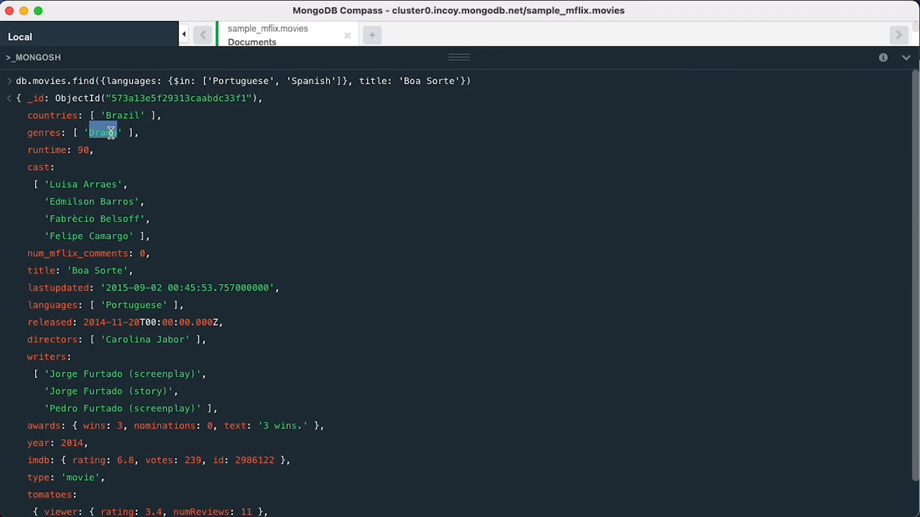
{"action": "double_click", "coordinate": [54, 156]}
{"action": "left_click", "coordinate": [100, 171]}
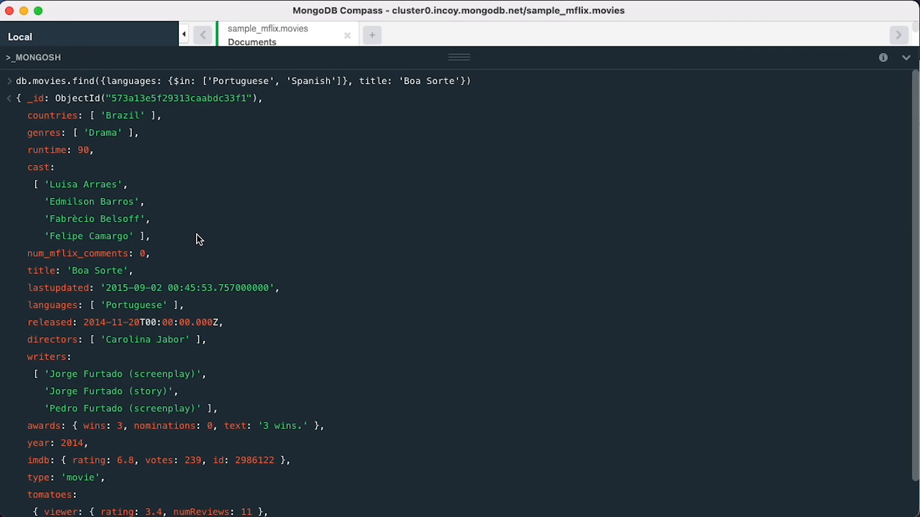
{"action": "mouse_move", "coordinate": [28, 256]}
{"action": "left_mouse_down"}
{"action": "mouse_move", "coordinate": [141, 258]}
{"action": "mouse_move", "coordinate": [31, 251]}
{"action": "left_mouse_up"}
{"action": "left_click", "coordinate": [148, 257]}
{"action": "left_click", "coordinate": [242, 280]}
Shrink the shell pane to uncover the Documents view and look over the "Boa Sorte" document's fields.
{"action": "left_click_drag", "start_coordinate": [453, 62], "coordinate": [450, 426]}
{"action": "scroll", "coordinate": [473, 281], "scroll_direction": "down", "scroll_amount": 2}
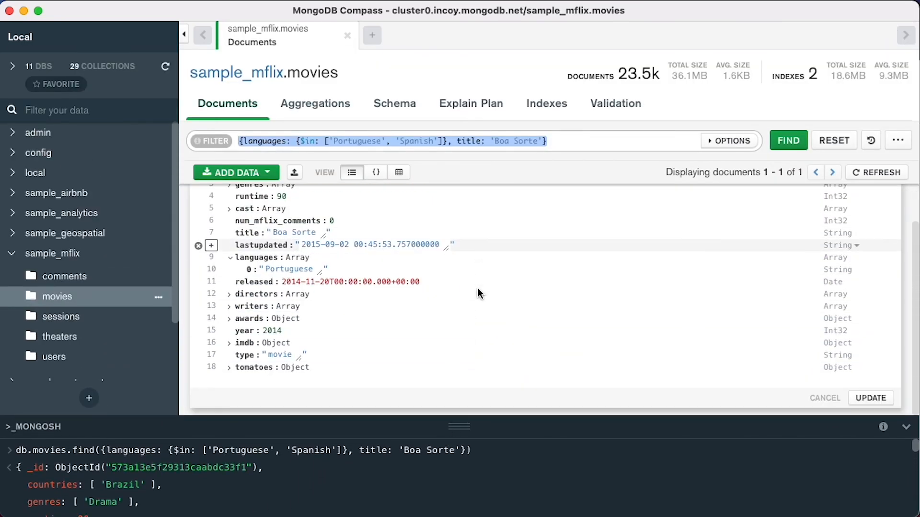
{"action": "scroll", "coordinate": [479, 294], "scroll_direction": "up", "scroll_amount": 2}
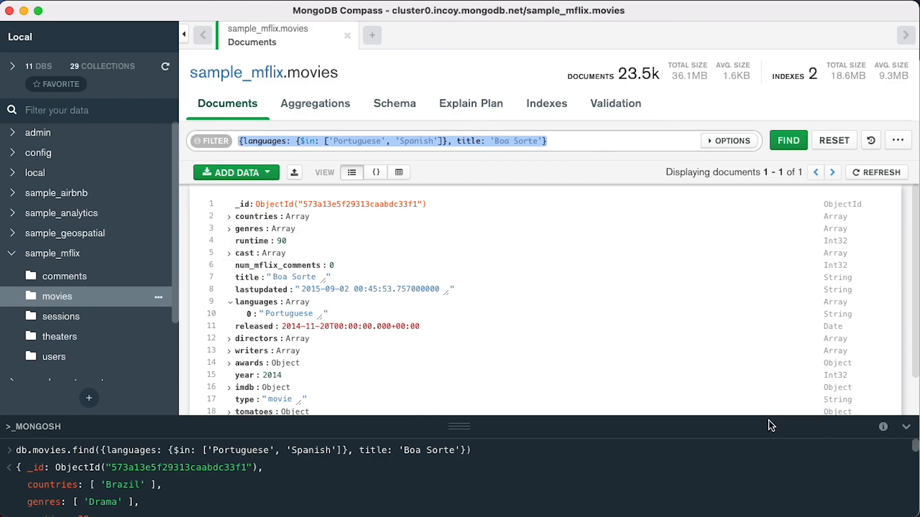
{"action": "left_click_drag", "start_coordinate": [769, 420], "coordinate": [769, 408]}
{"action": "scroll", "coordinate": [770, 409], "scroll_direction": "down", "scroll_amount": 2}
{"action": "scroll", "coordinate": [762, 307], "scroll_direction": "up", "scroll_amount": 2}
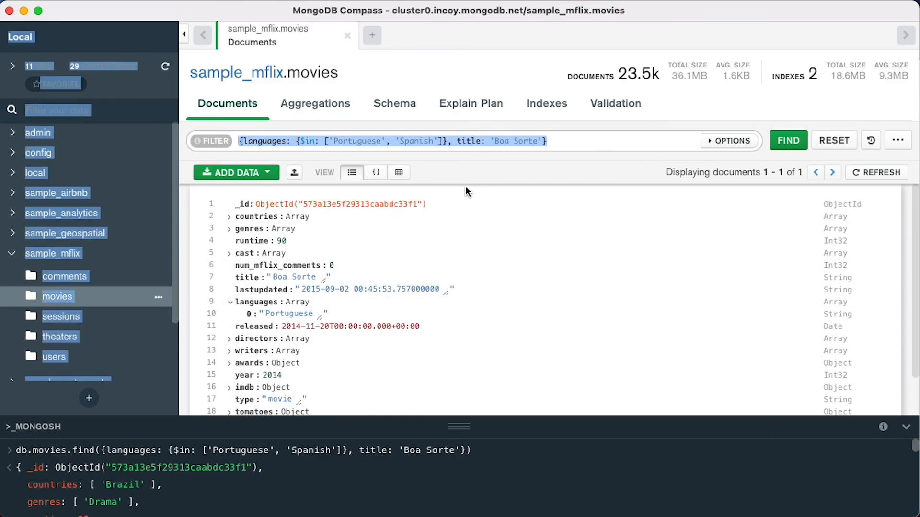
{"action": "left_click", "coordinate": [155, 88]}
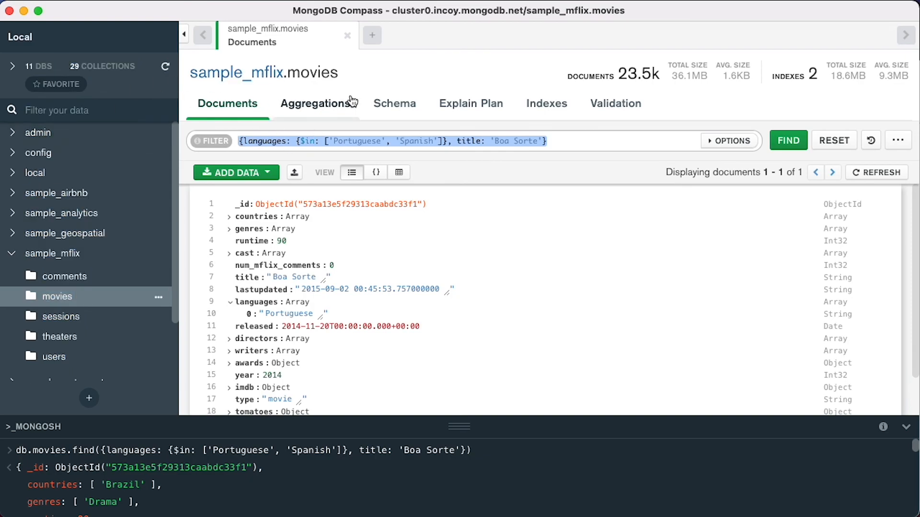